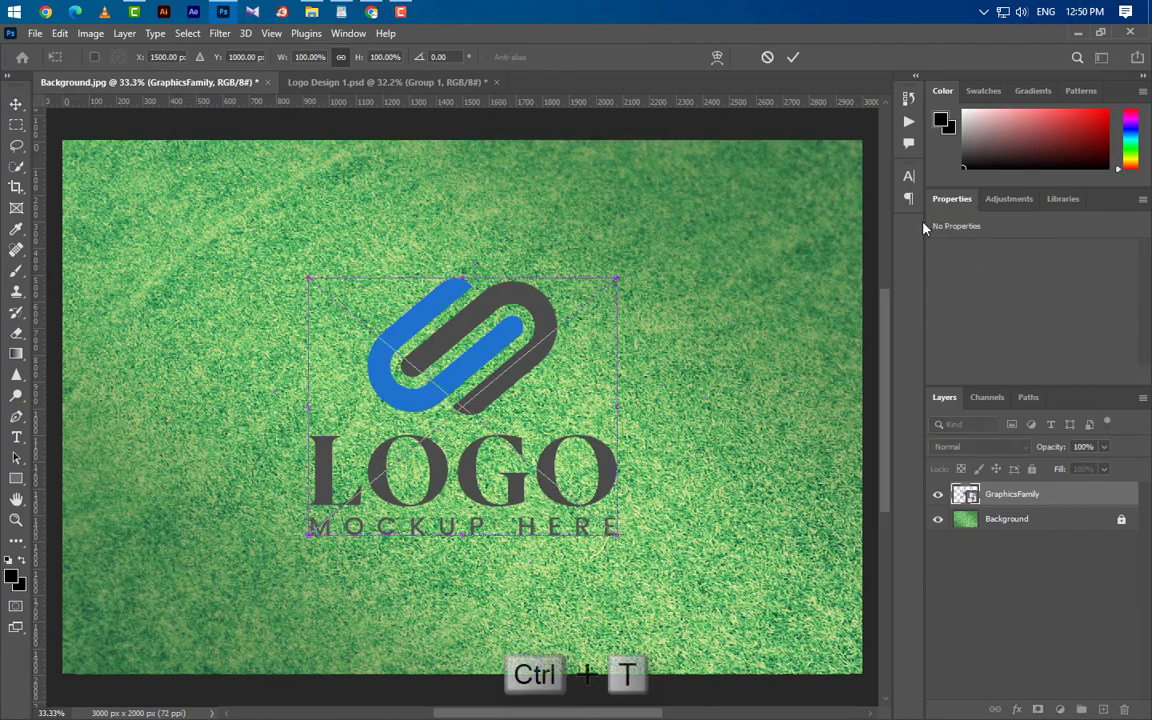
# - Distort the placed logo by its four corners into a tilted diamond shape lying in perspective on the grass
pyautogui.rightClick(522, 368)
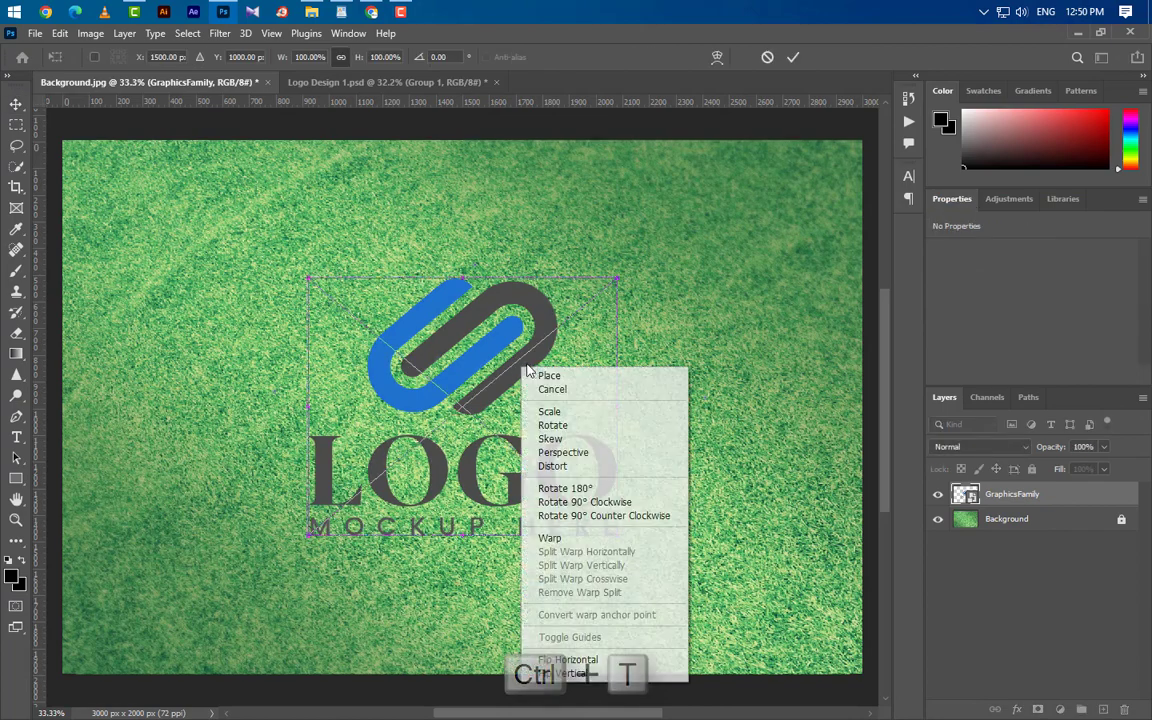
pyautogui.click(575, 467)
pyautogui.moveTo(620, 282); pyautogui.dragTo(704, 398)
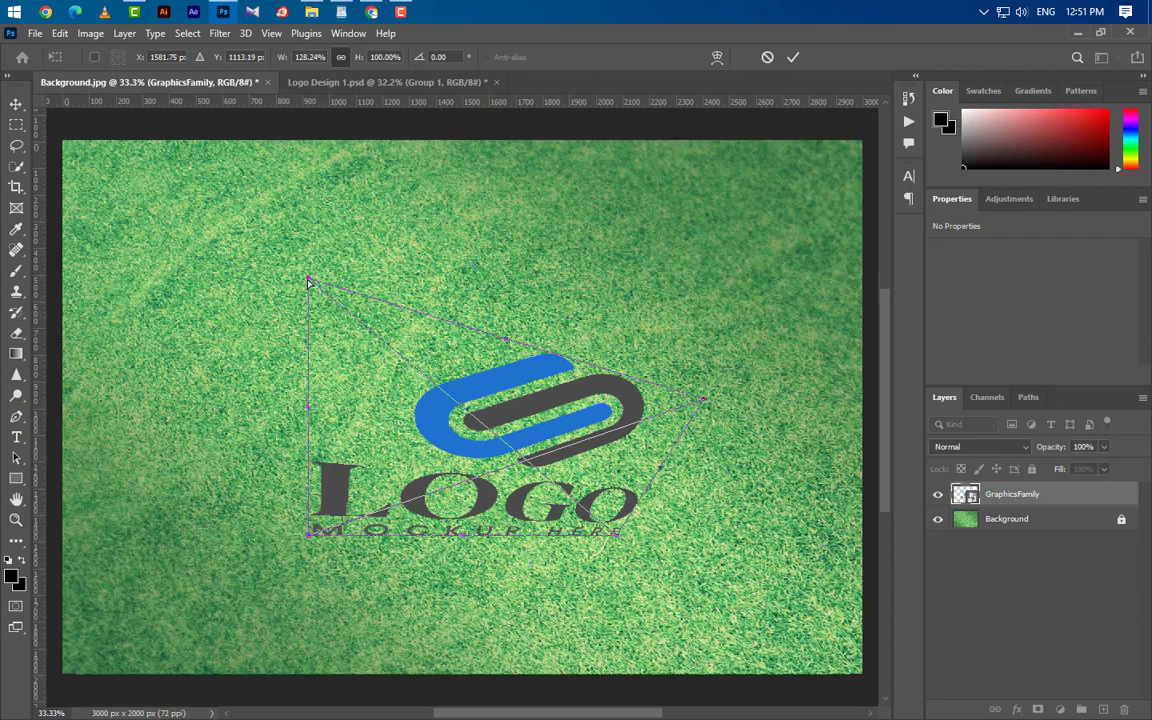
pyautogui.moveTo(308, 282); pyautogui.dragTo(477, 268)
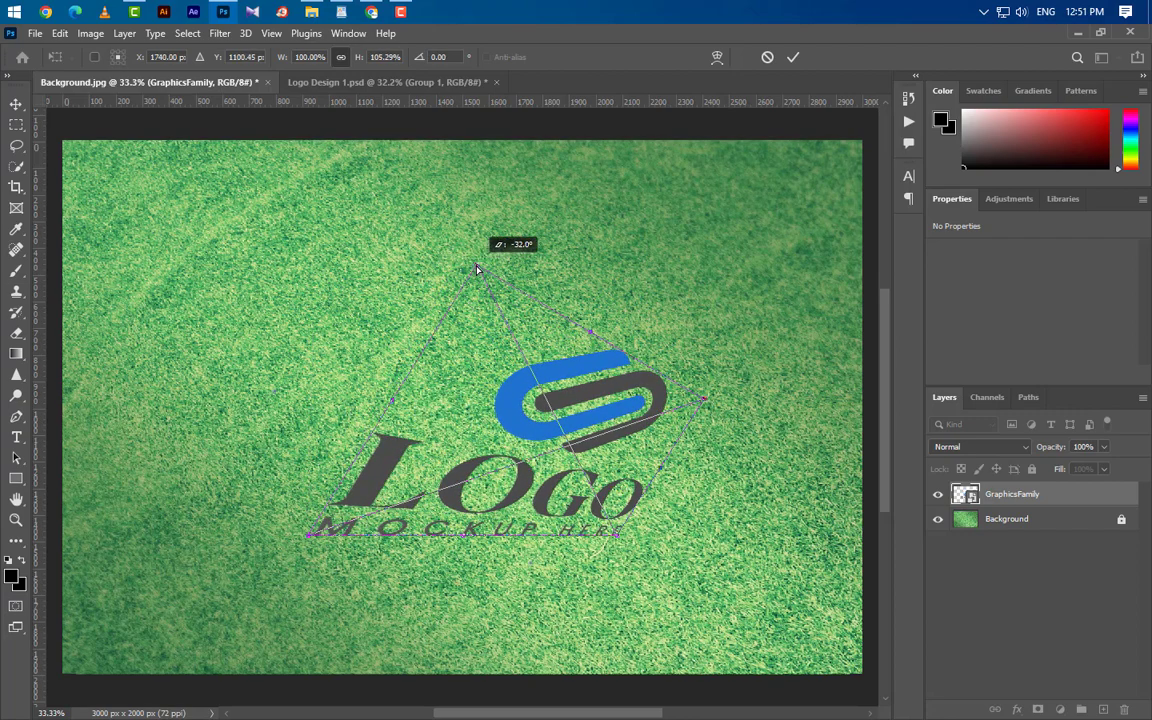
pyautogui.moveTo(308, 538); pyautogui.dragTo(276, 395)
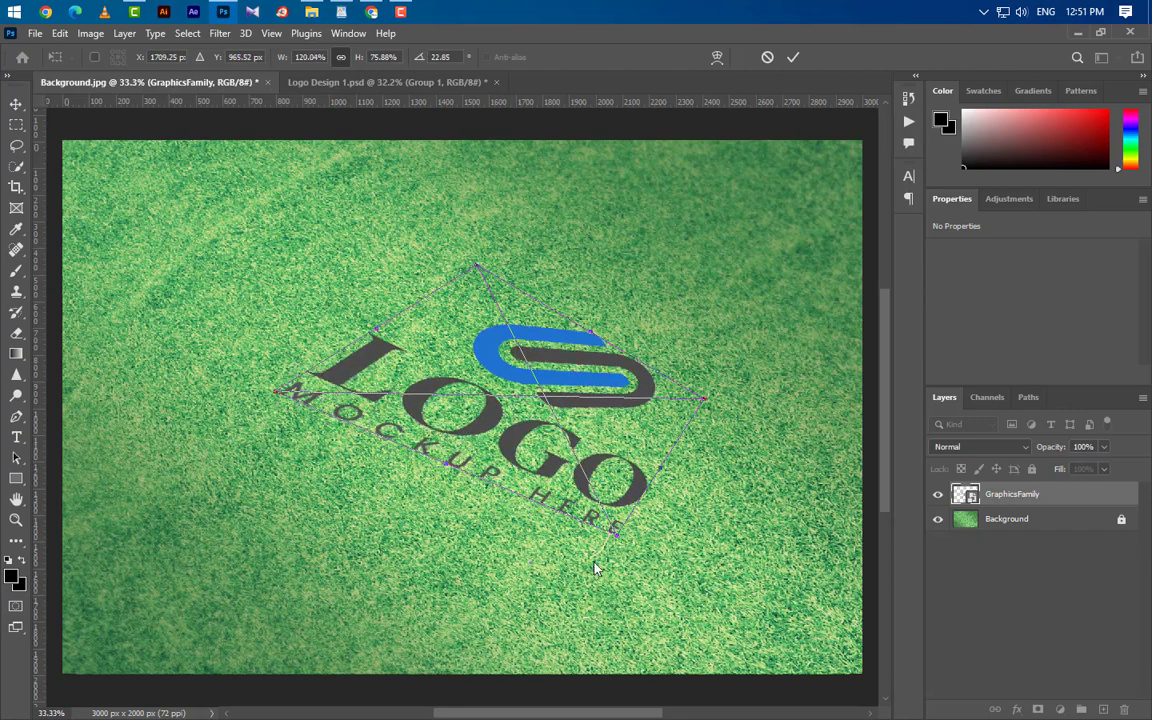
pyautogui.moveTo(617, 540); pyautogui.dragTo(531, 567)
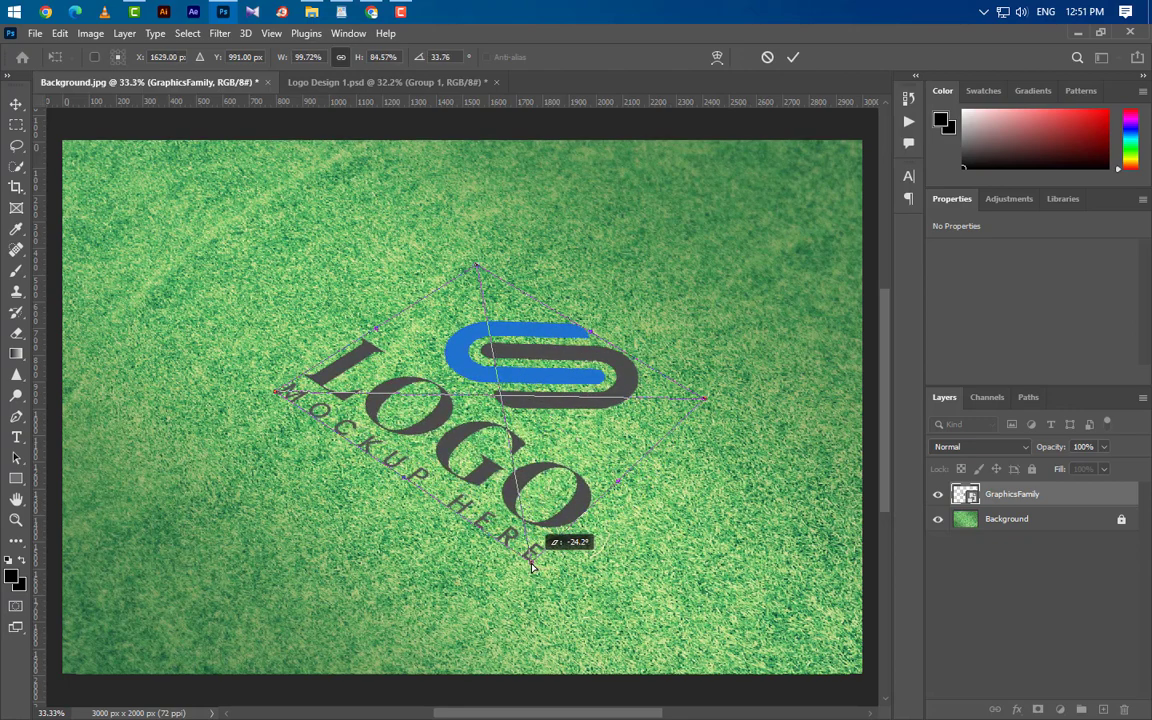
pyautogui.click(792, 57)
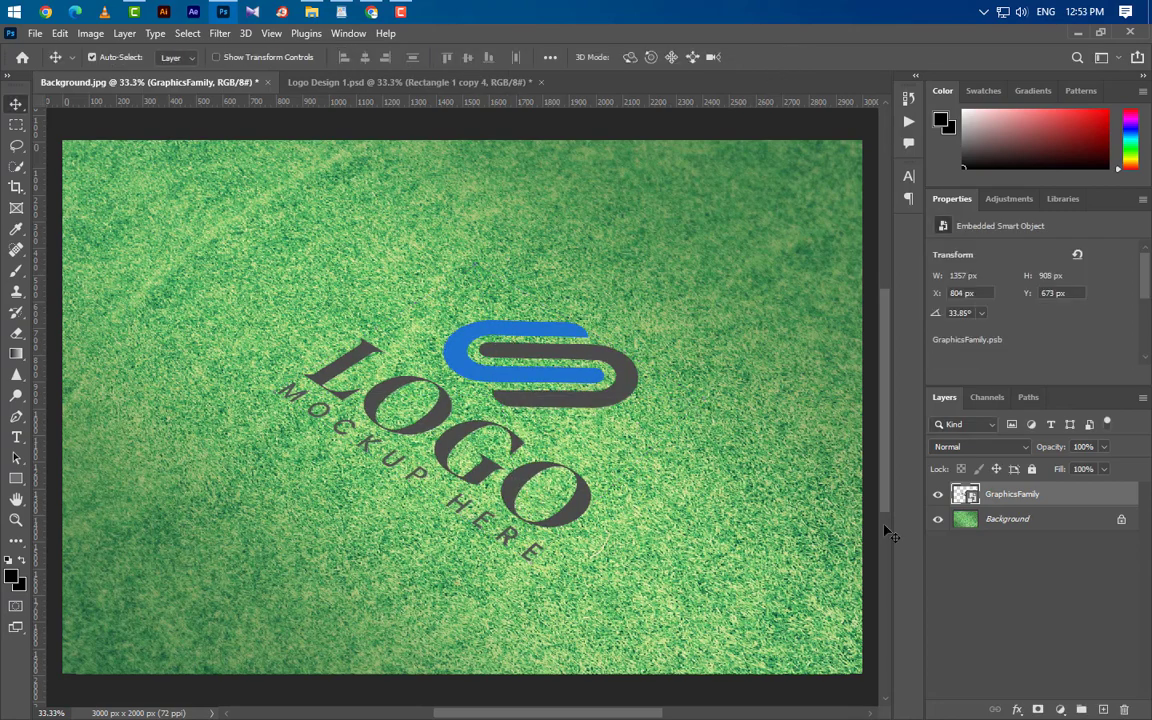
# - Apply a black Color Overlay at 100% opacity in Normal mode to the GraphicsFamily layer
pyautogui.rightClick(1062, 499)
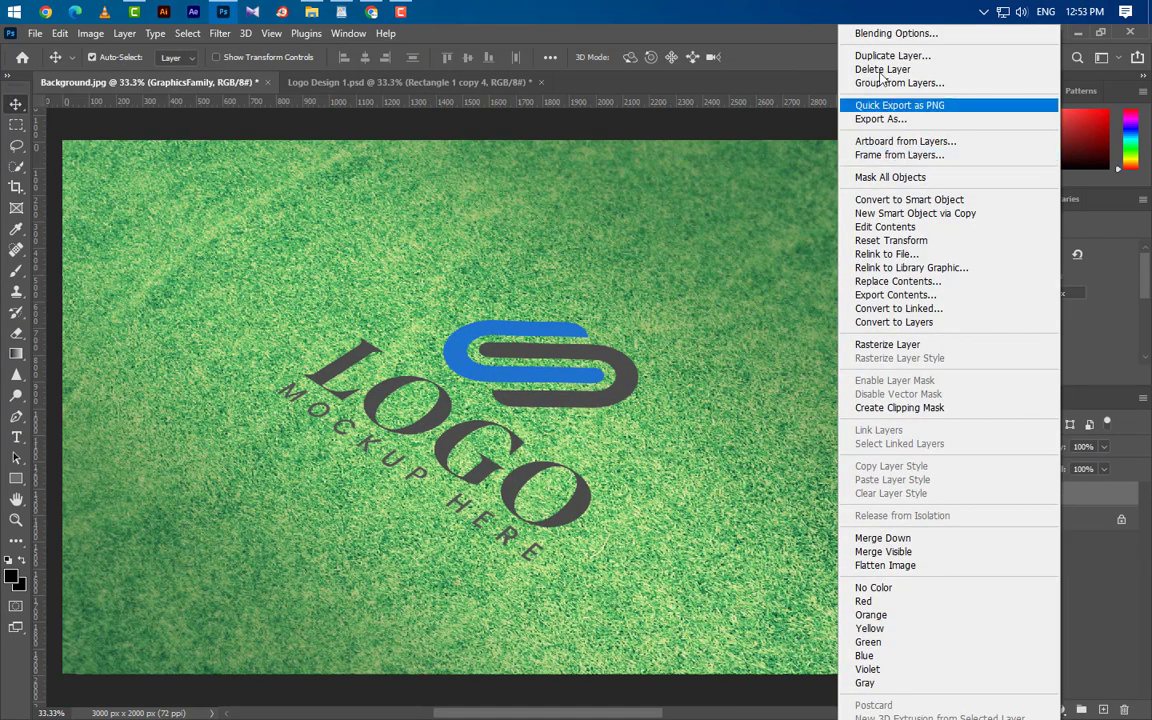
pyautogui.click(880, 34)
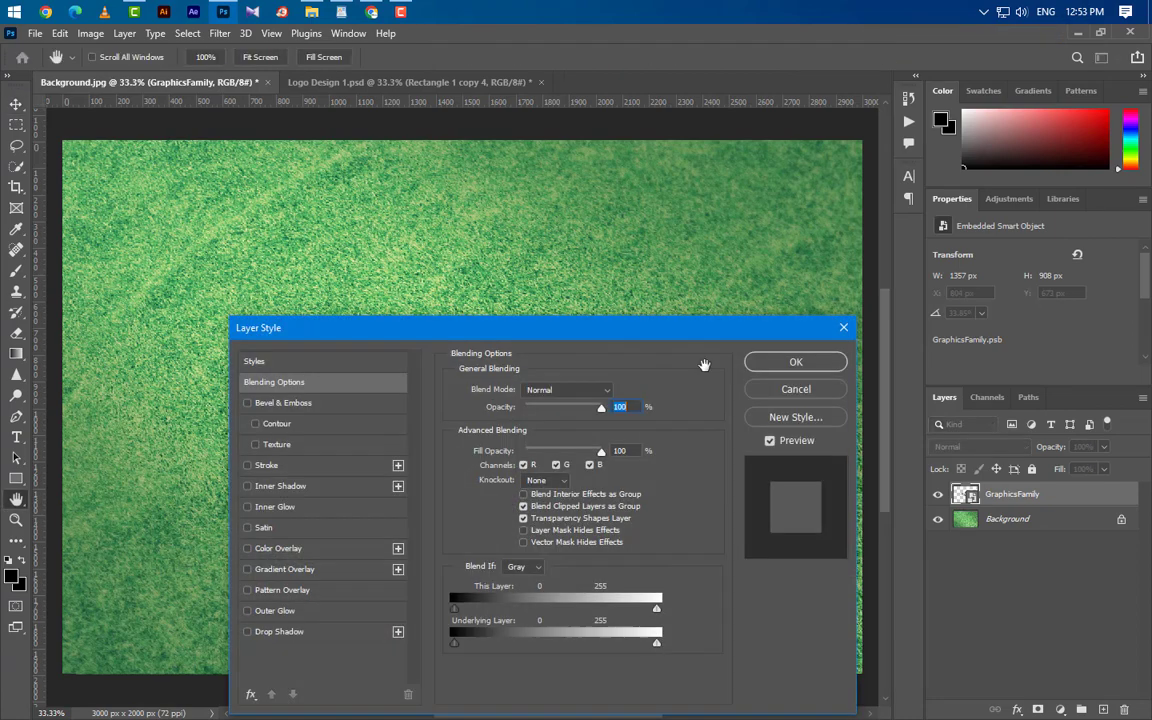
pyautogui.click(350, 548)
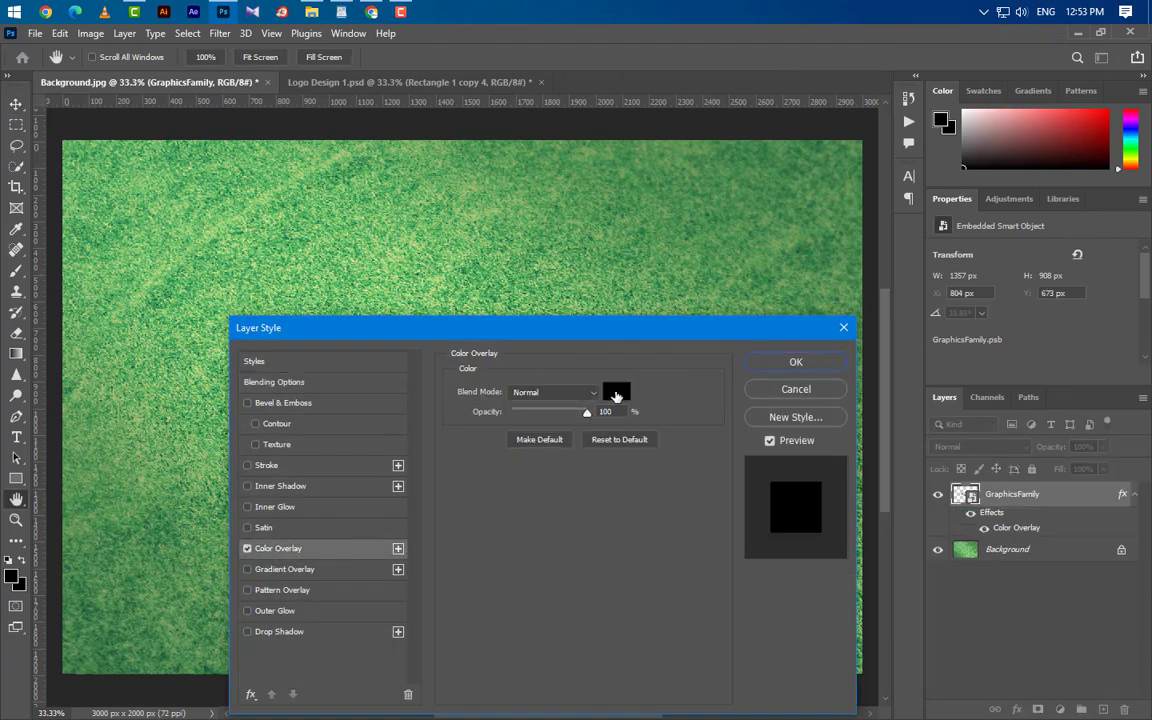
pyautogui.click(616, 393)
pyautogui.click(1064, 437)
pyautogui.click(828, 364)
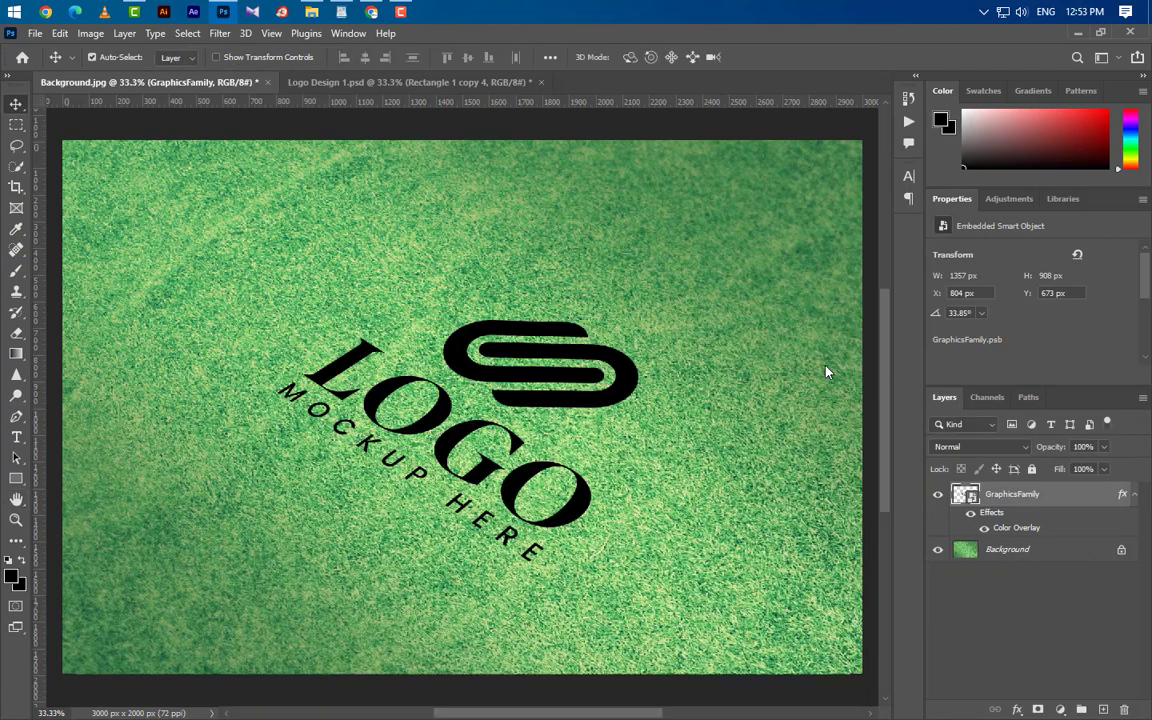
# - Apply a Gaussian Blur with a 20-pixel radius to the GraphicsFamily logo layer
pyautogui.click(222, 37)
pyautogui.moveTo(300, 238)
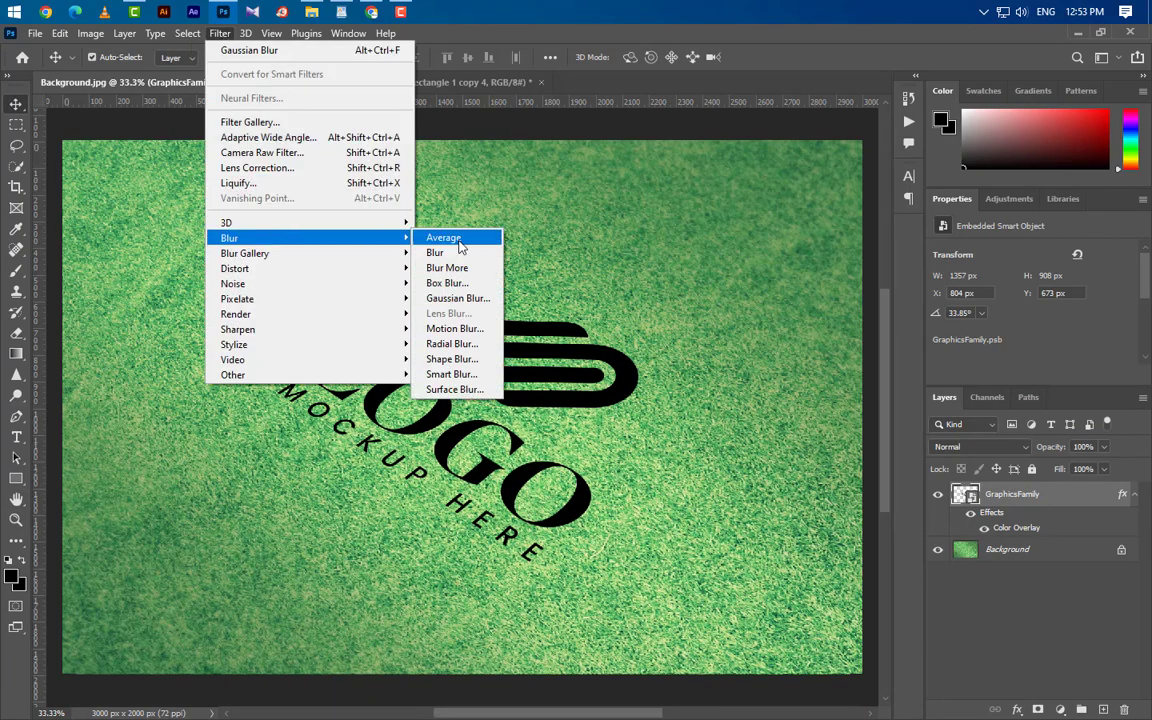
pyautogui.click(457, 298)
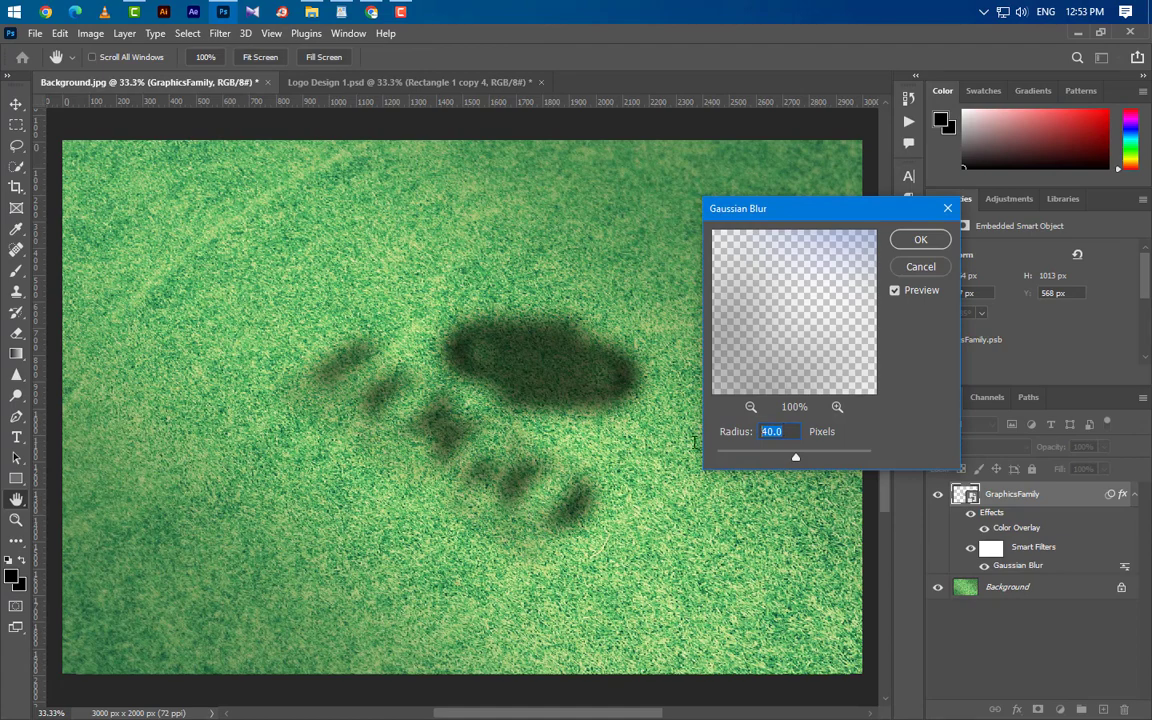
pyautogui.write('20')
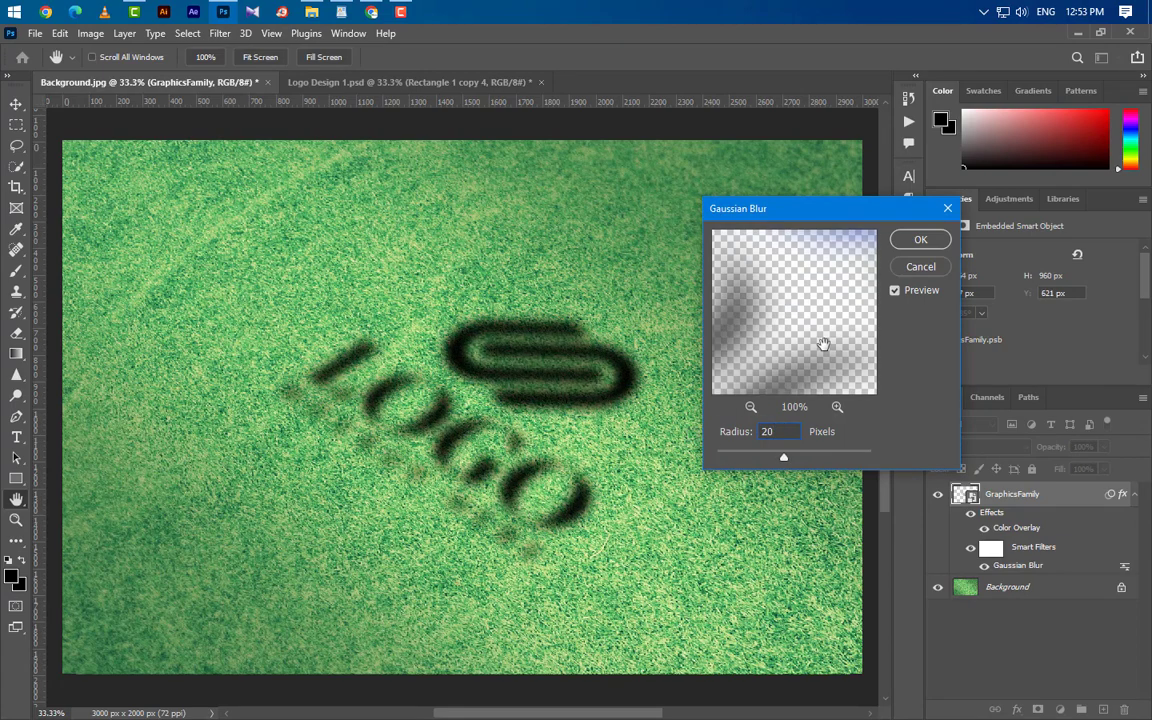
pyautogui.click(915, 241)
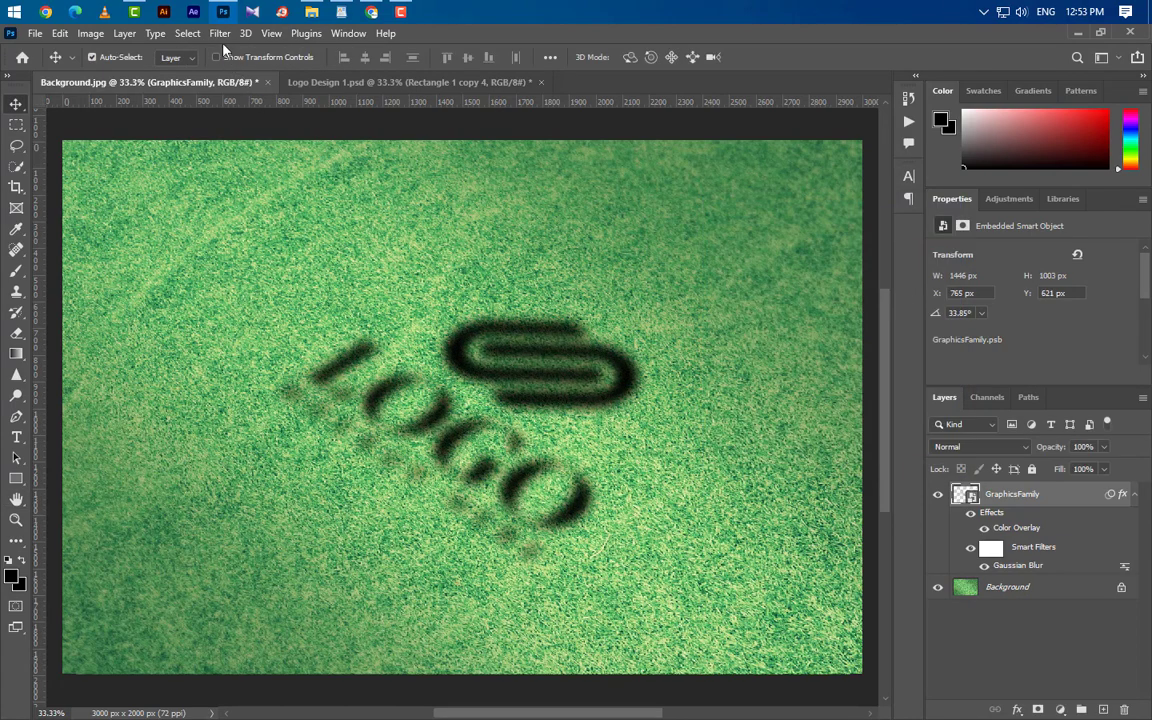
# - Apply a Motion Blur at a 90° angle and 200-pixel distance to the GraphicsFamily layer
pyautogui.click(221, 35)
pyautogui.moveTo(250, 240)
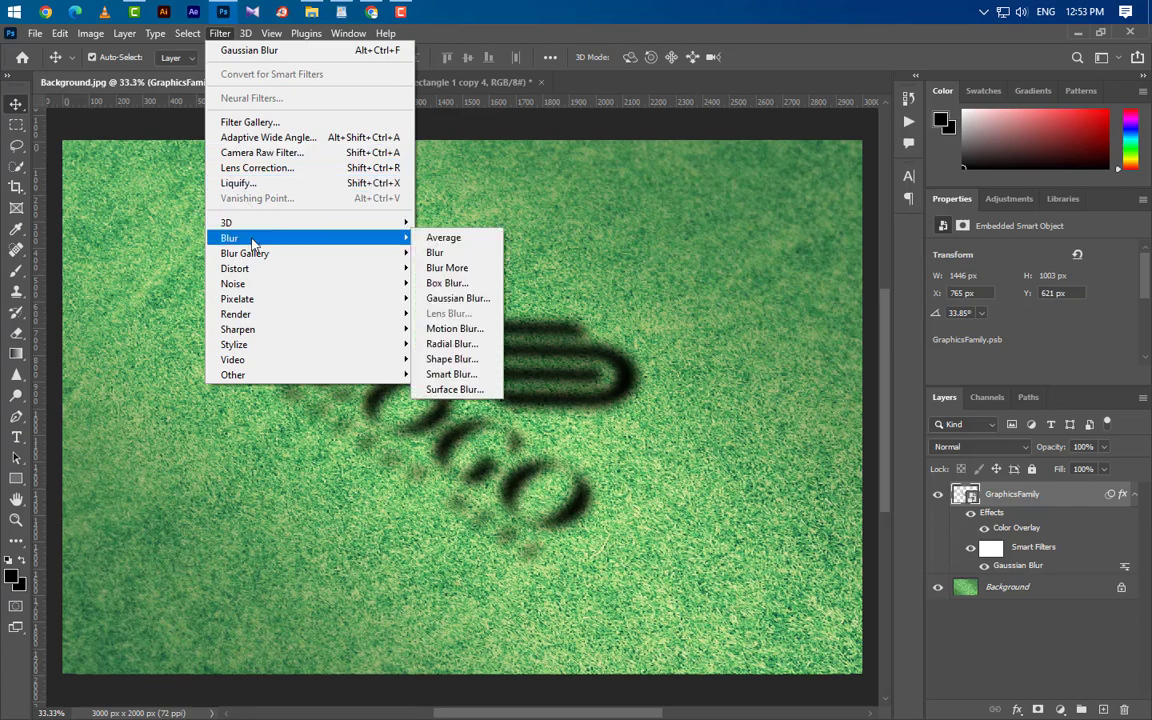
pyautogui.click(455, 328)
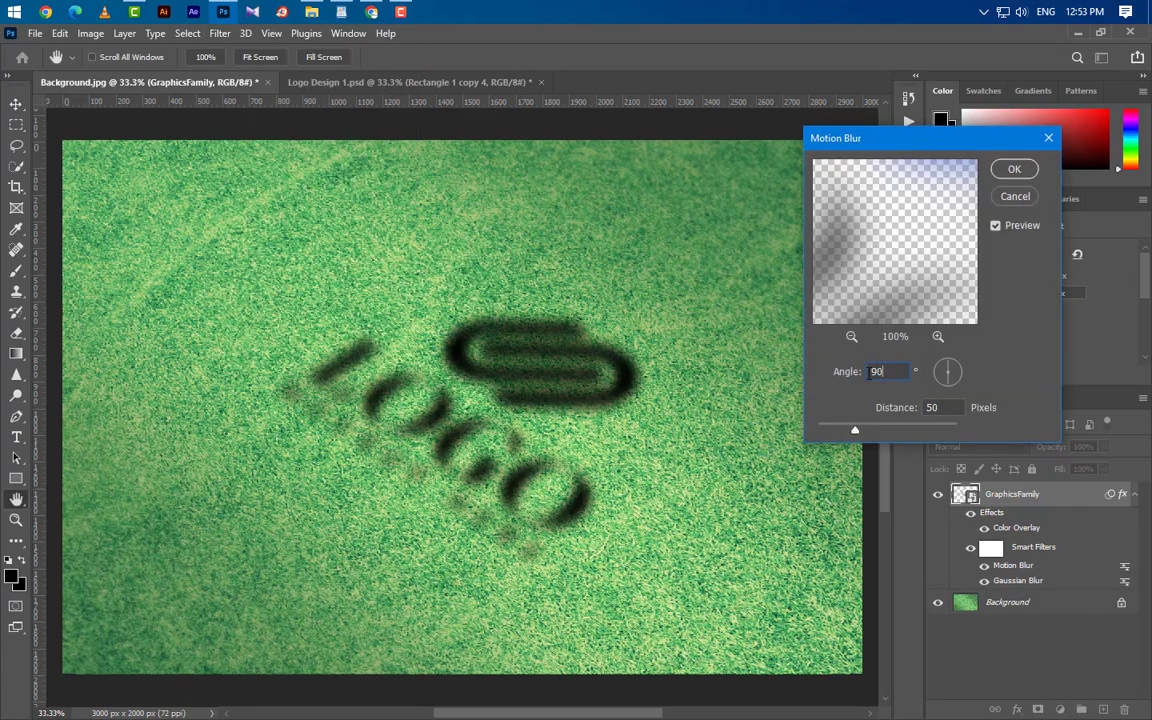
pyautogui.press('Tab')
pyautogui.write('200')
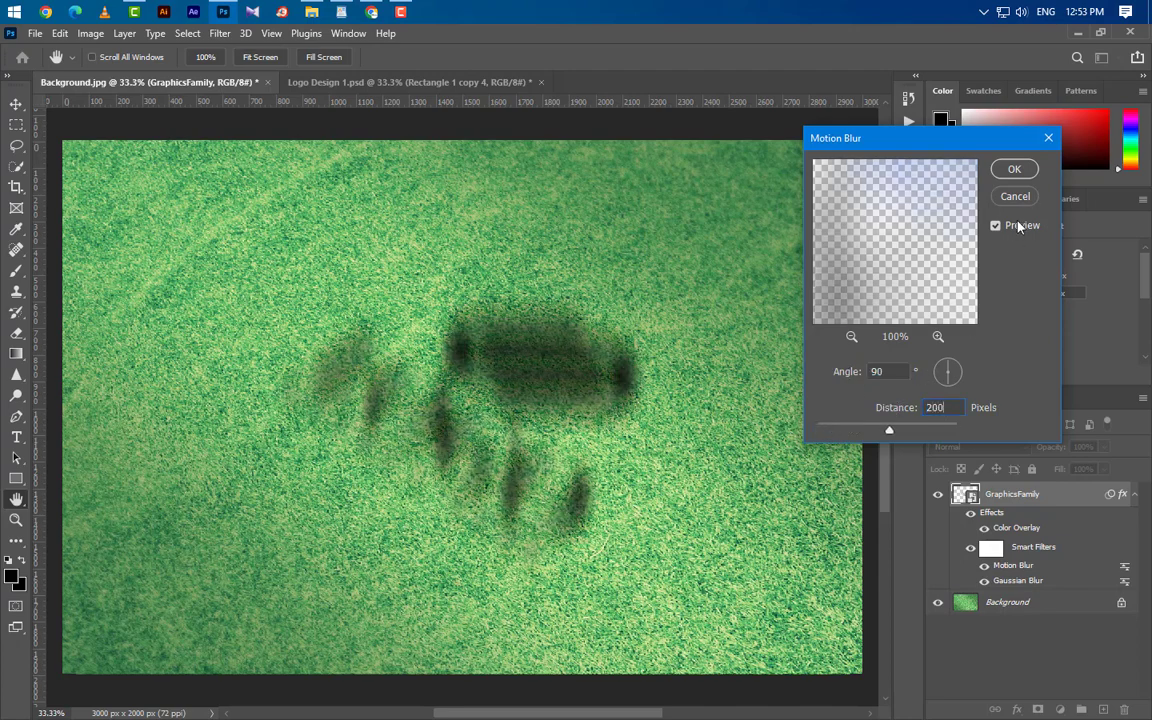
pyautogui.click(1015, 170)
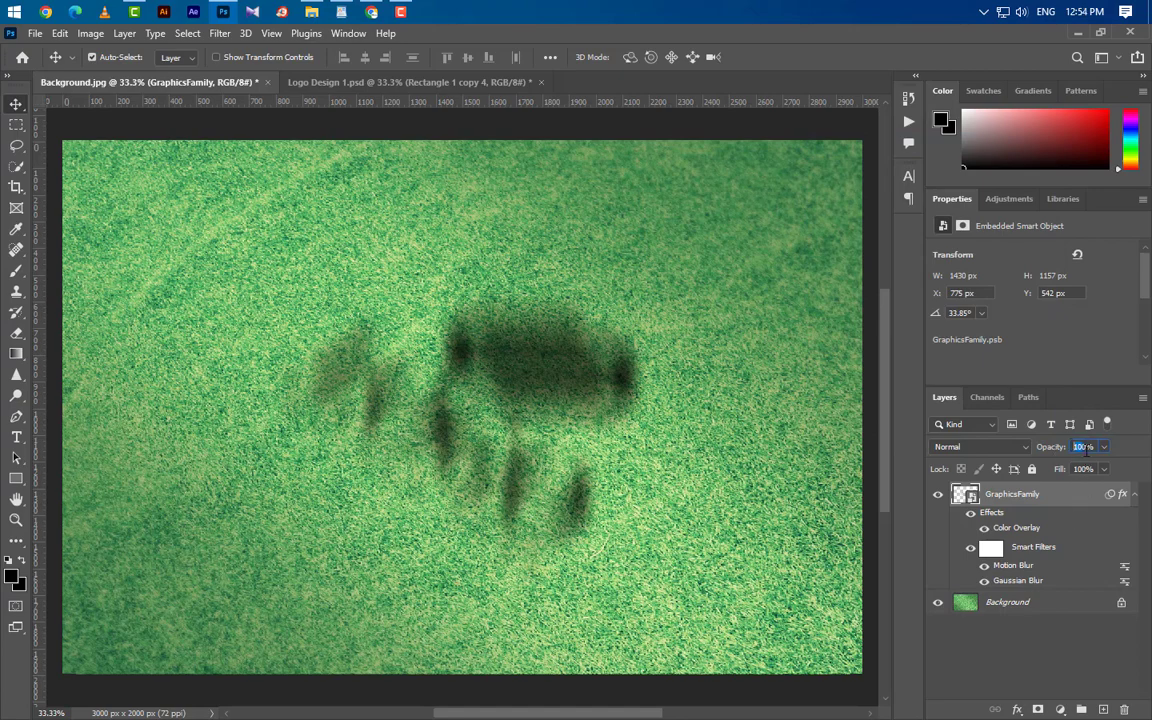
# - Set the GraphicsFamily layer's opacity to 25% and duplicate it as GraphicsFamily copy, collapsing the original's effects list
pyautogui.write('25')
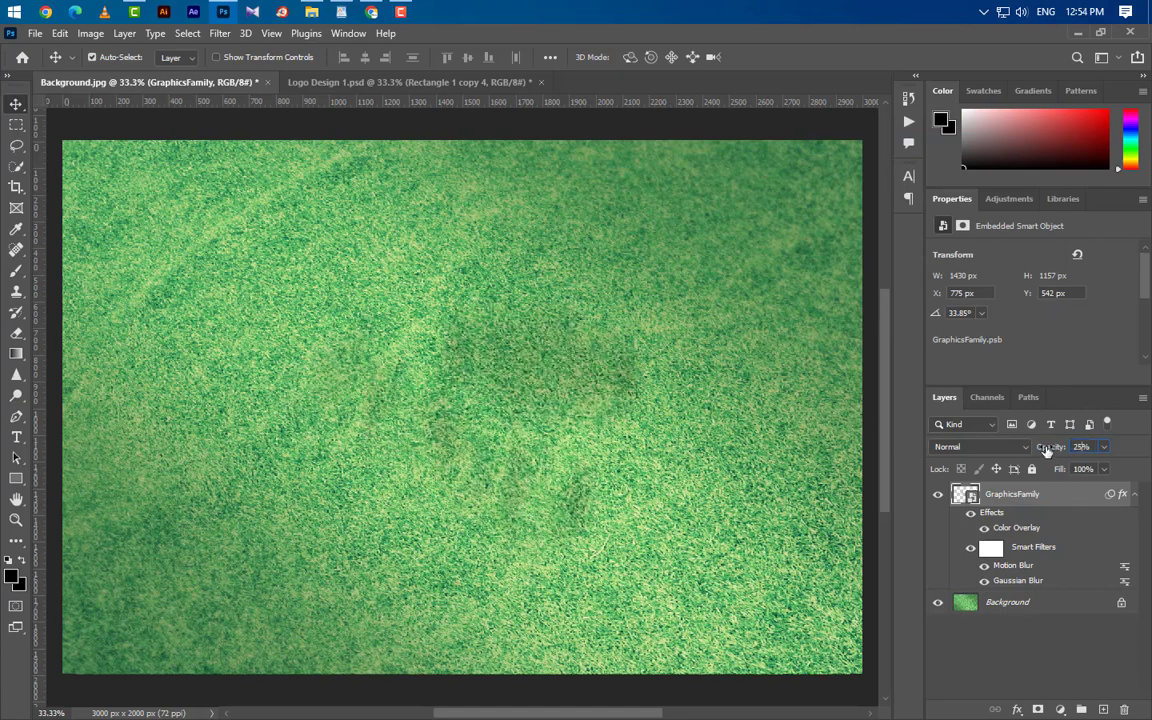
pyautogui.rightClick(1080, 505)
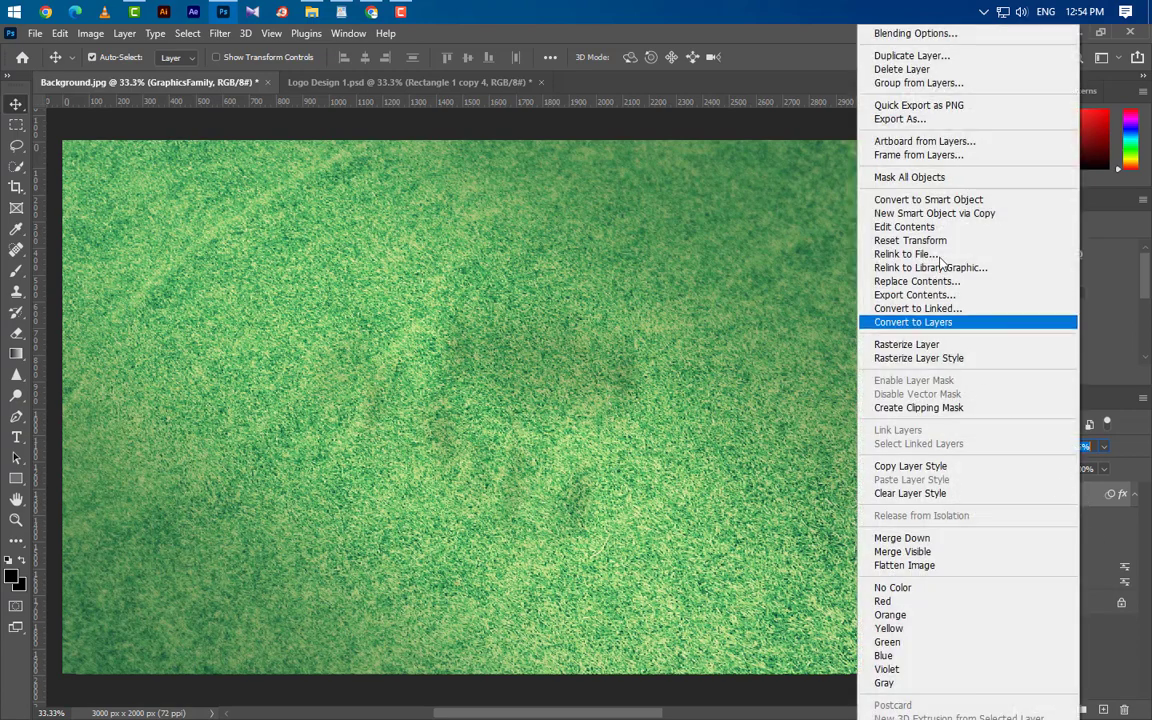
pyautogui.click(920, 57)
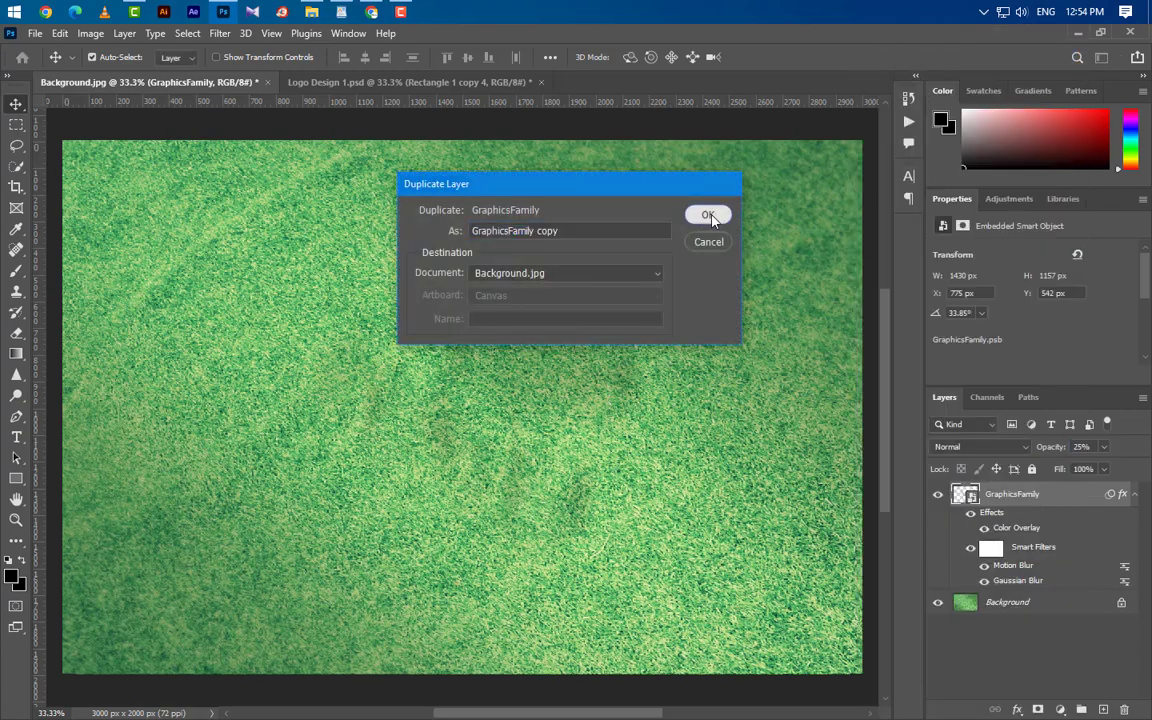
pyautogui.click(699, 213)
pyautogui.click(1134, 602)
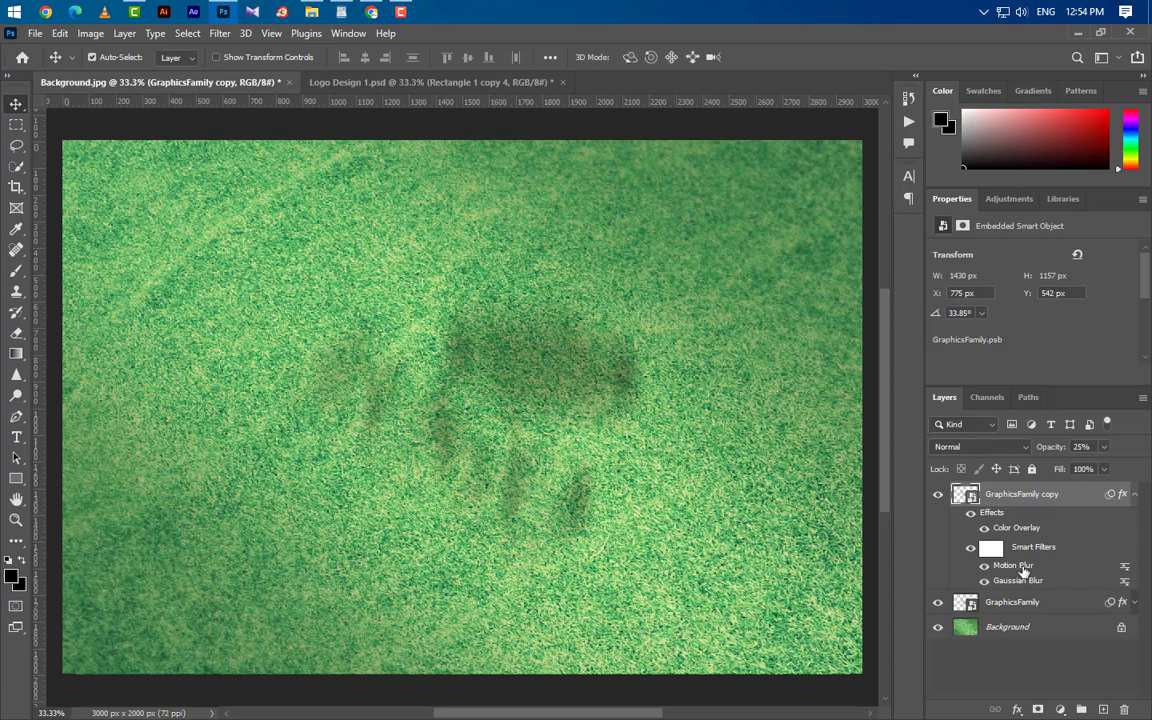
# - Set the Motion Blur distance of GraphicsFamily copy to 50 pixels
pyautogui.doubleClick(1013, 566)
pyautogui.press('Tab')
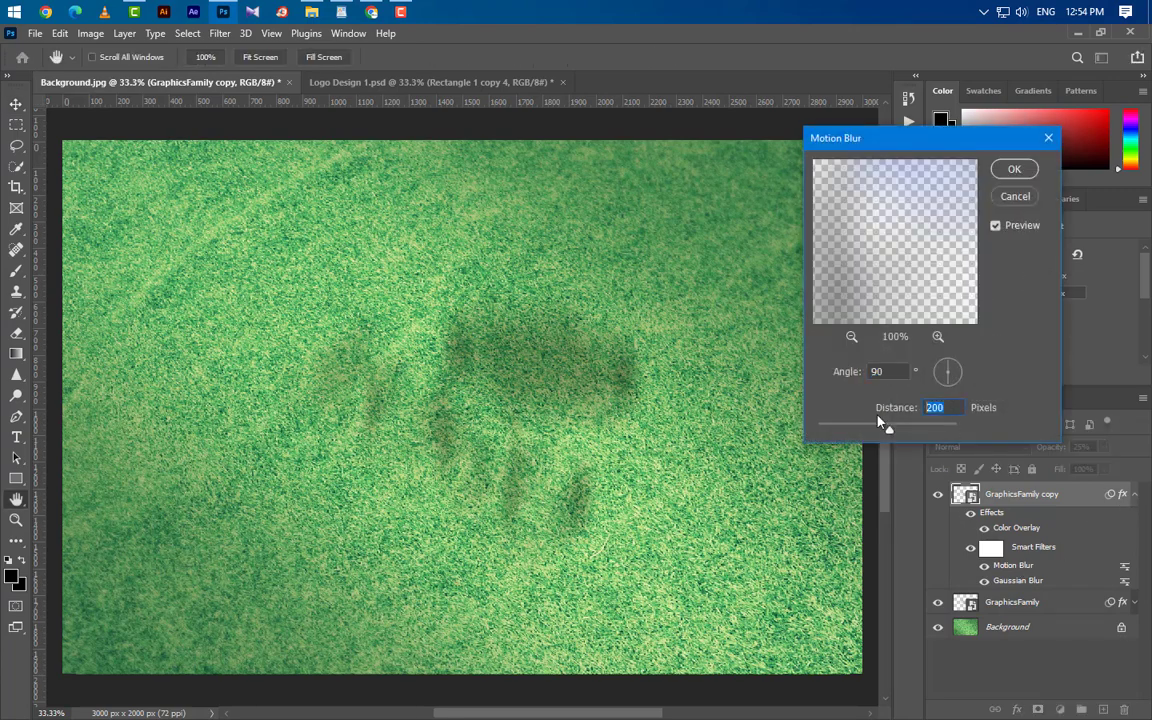
pyautogui.write('50')
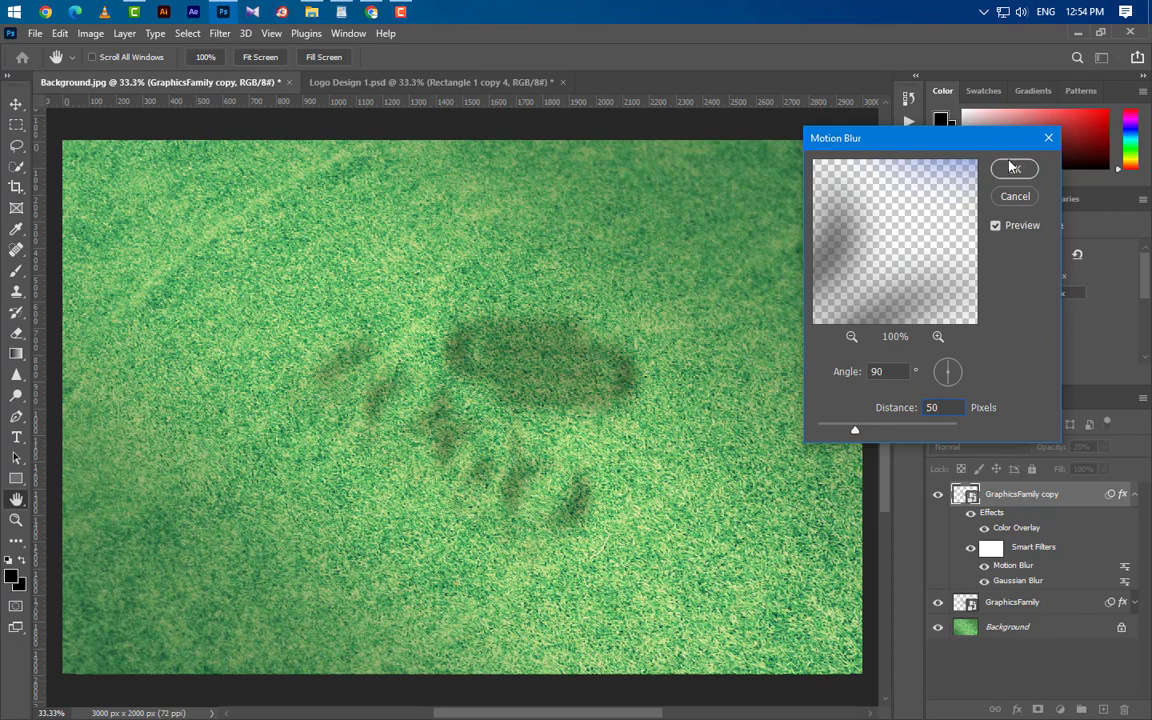
pyautogui.click(1013, 168)
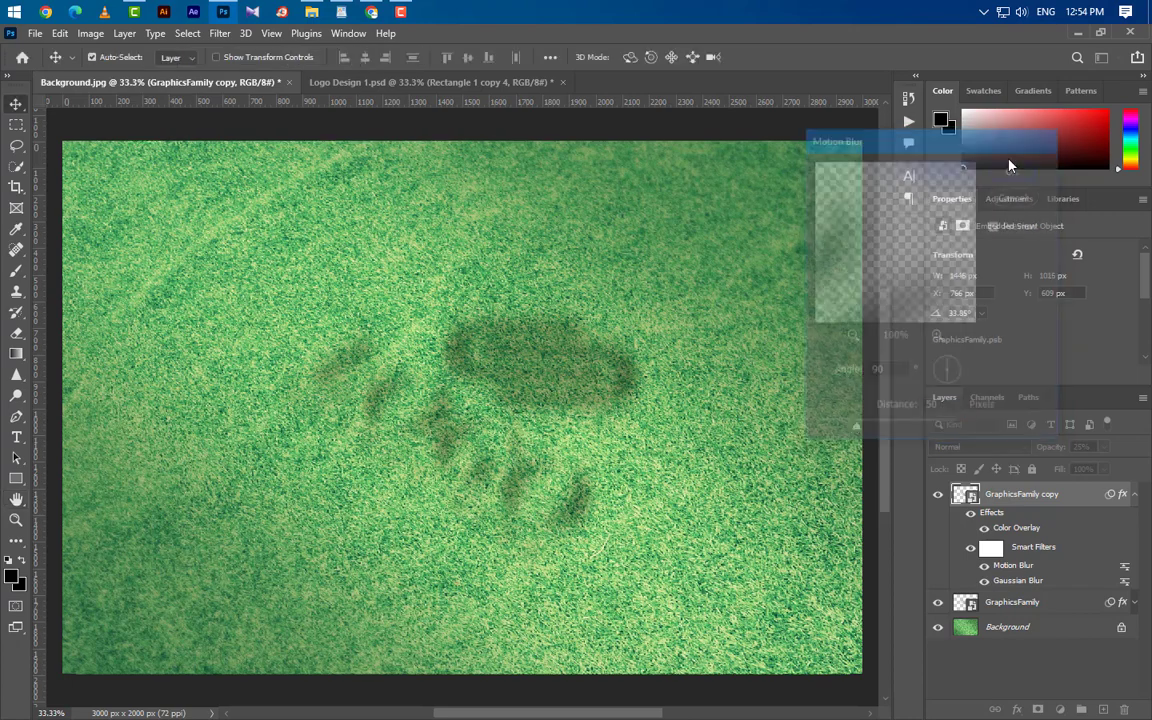
# - Set the Gaussian Blur radius of GraphicsFamily copy to 5 pixels and the layer's opacity to 15%
pyautogui.doubleClick(1016, 582)
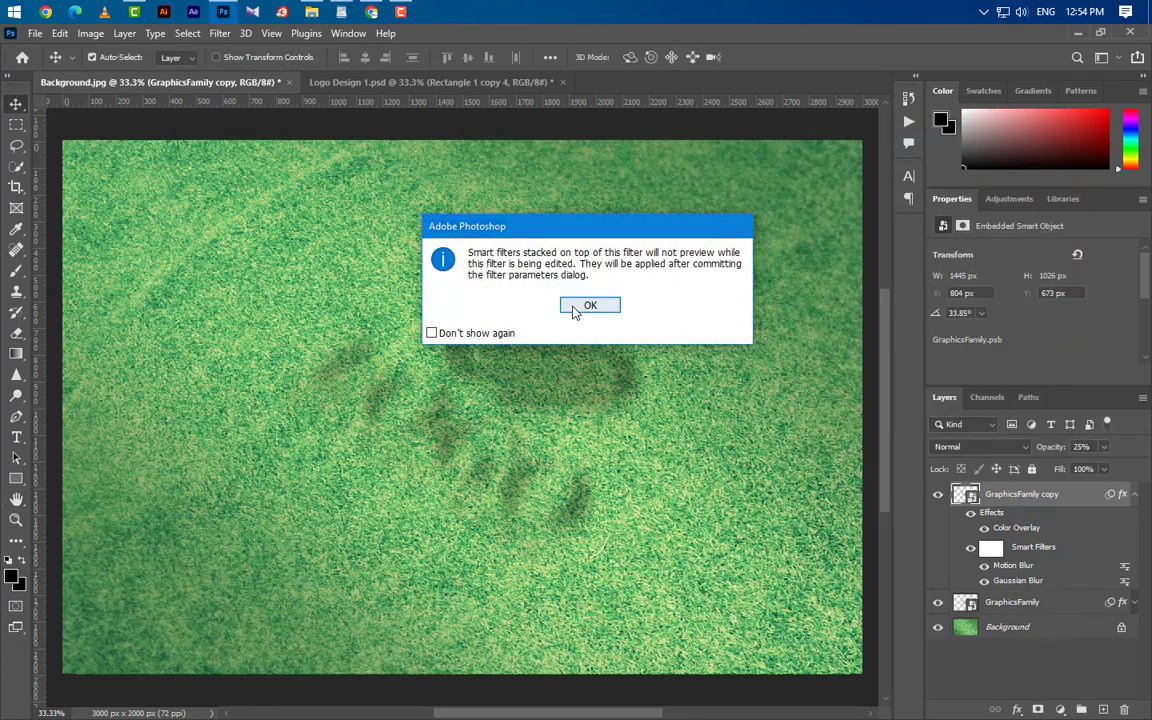
pyautogui.click(586, 306)
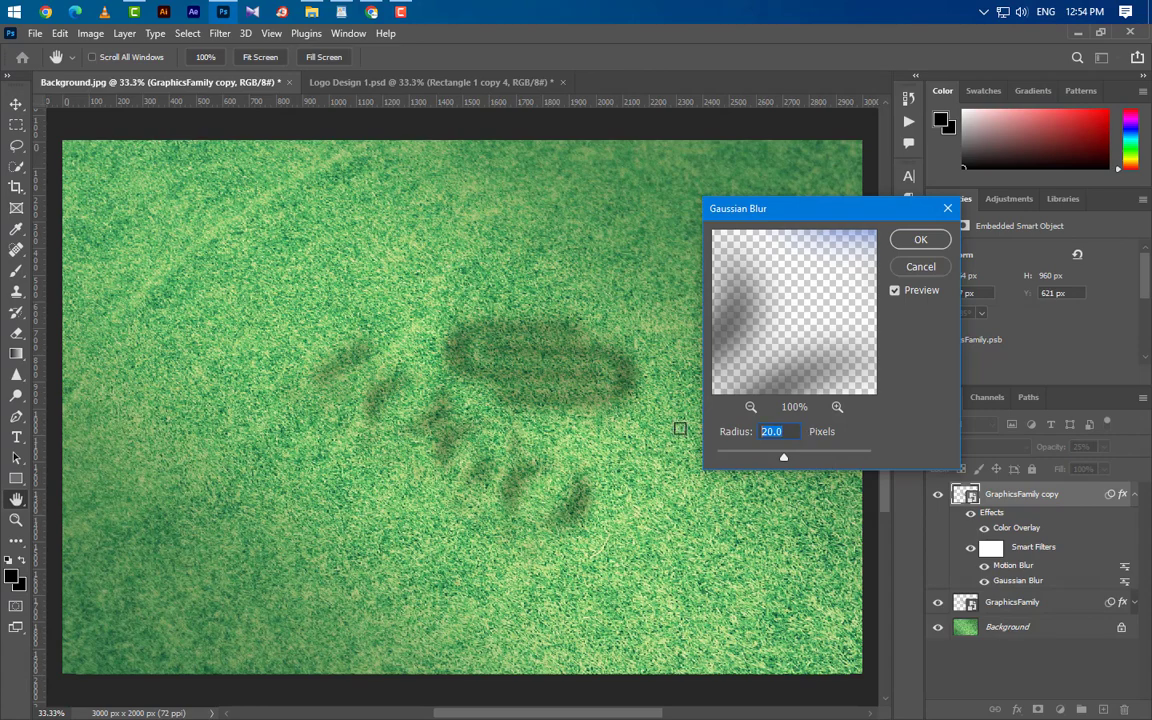
pyautogui.write('5')
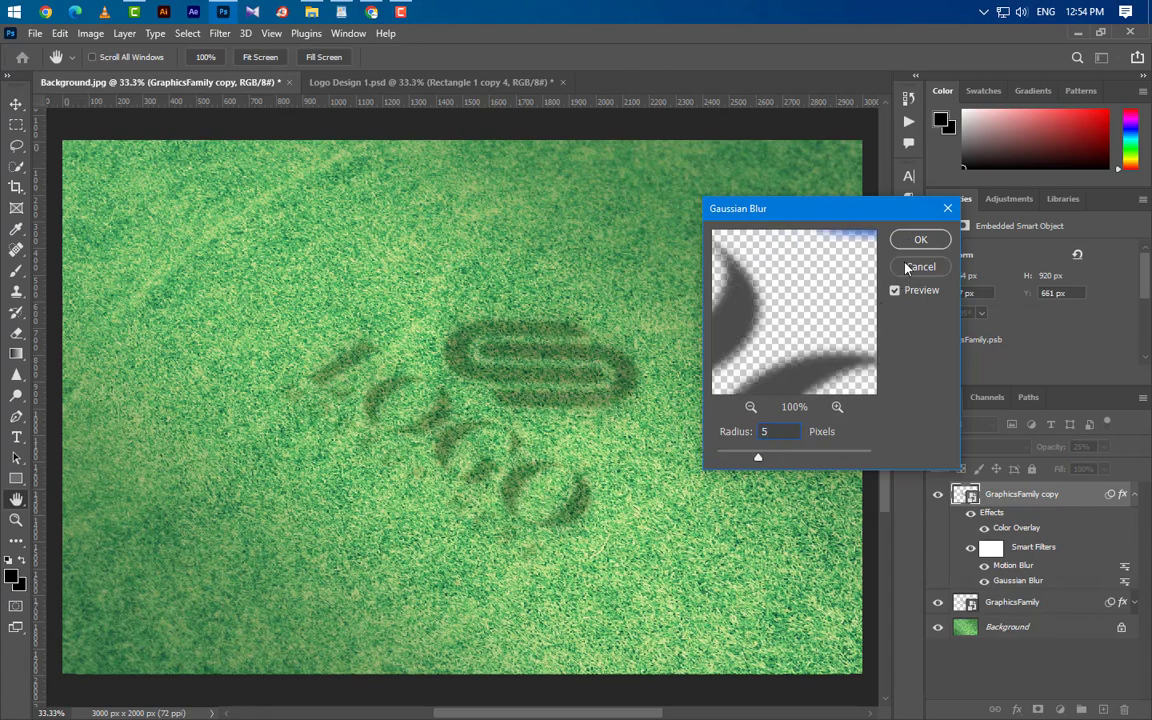
pyautogui.click(914, 242)
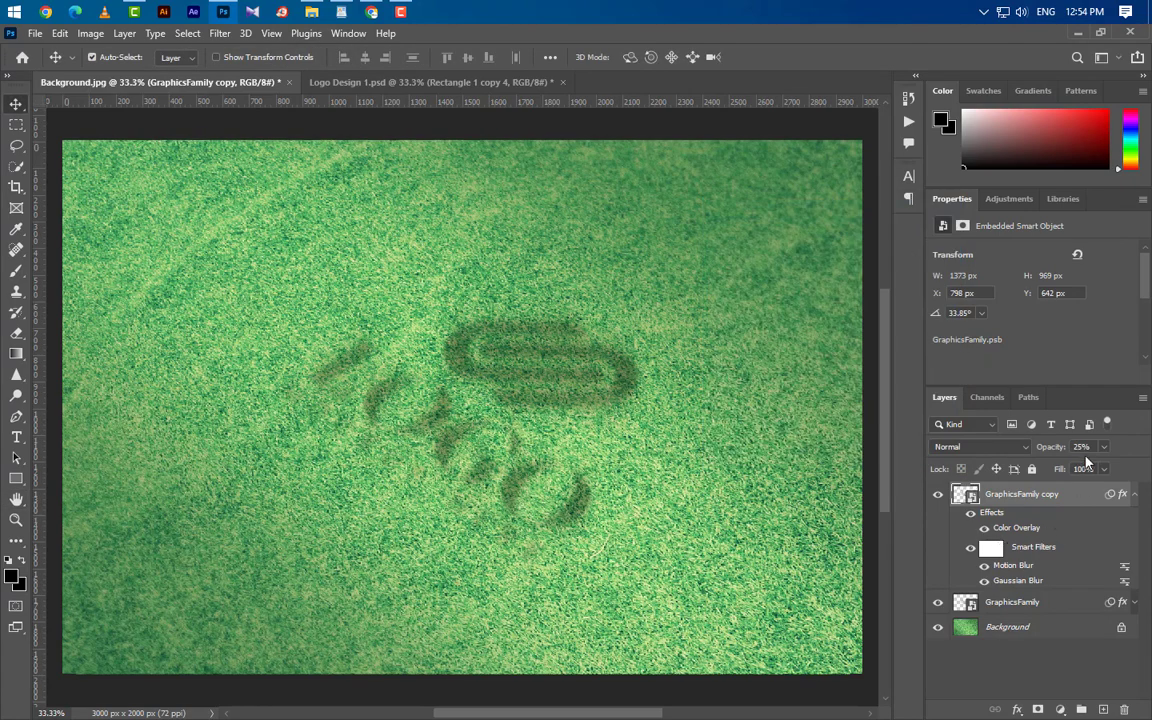
pyautogui.write('15')
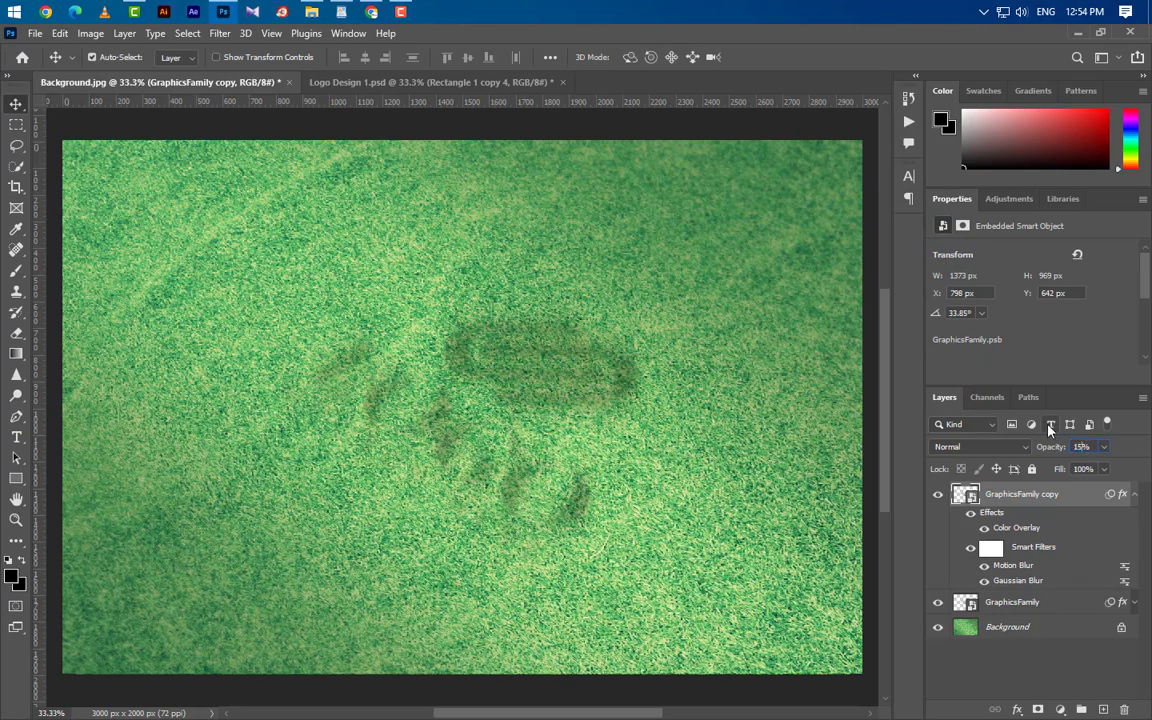
# - Collapse the effects of GraphicsFamily copy and duplicate the layer as GraphicsFamily copy 2
pyautogui.click(1134, 494)
pyautogui.rightClick(1083, 503)
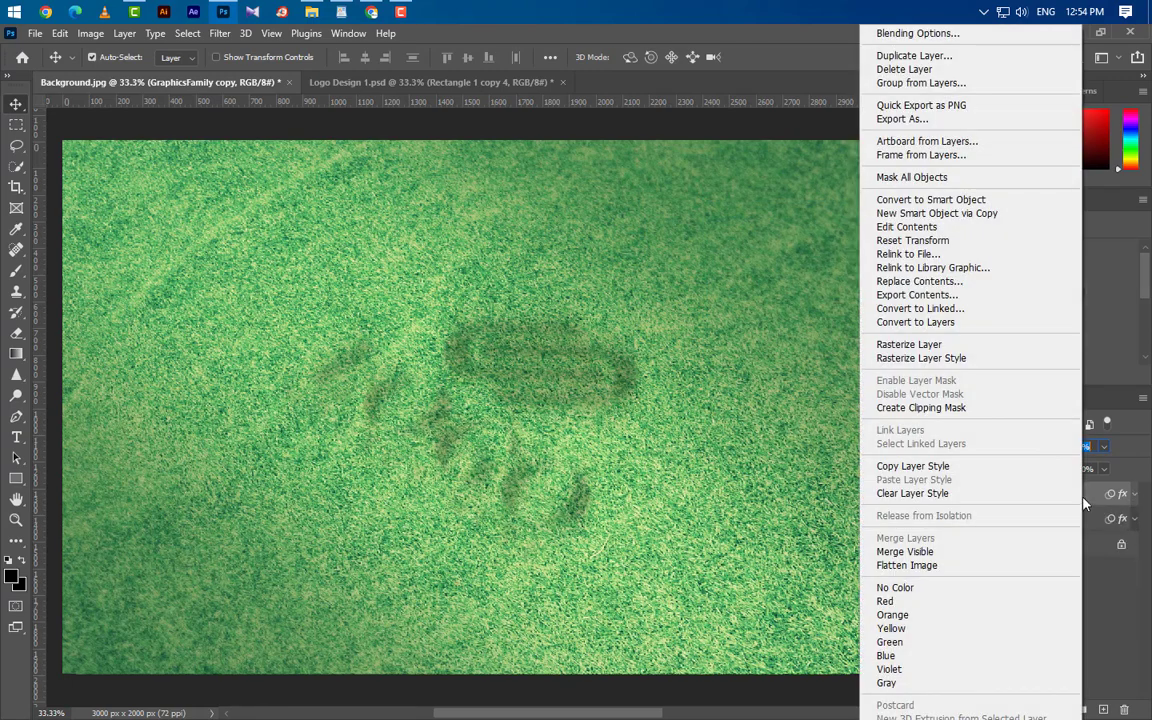
pyautogui.click(914, 56)
pyautogui.click(703, 224)
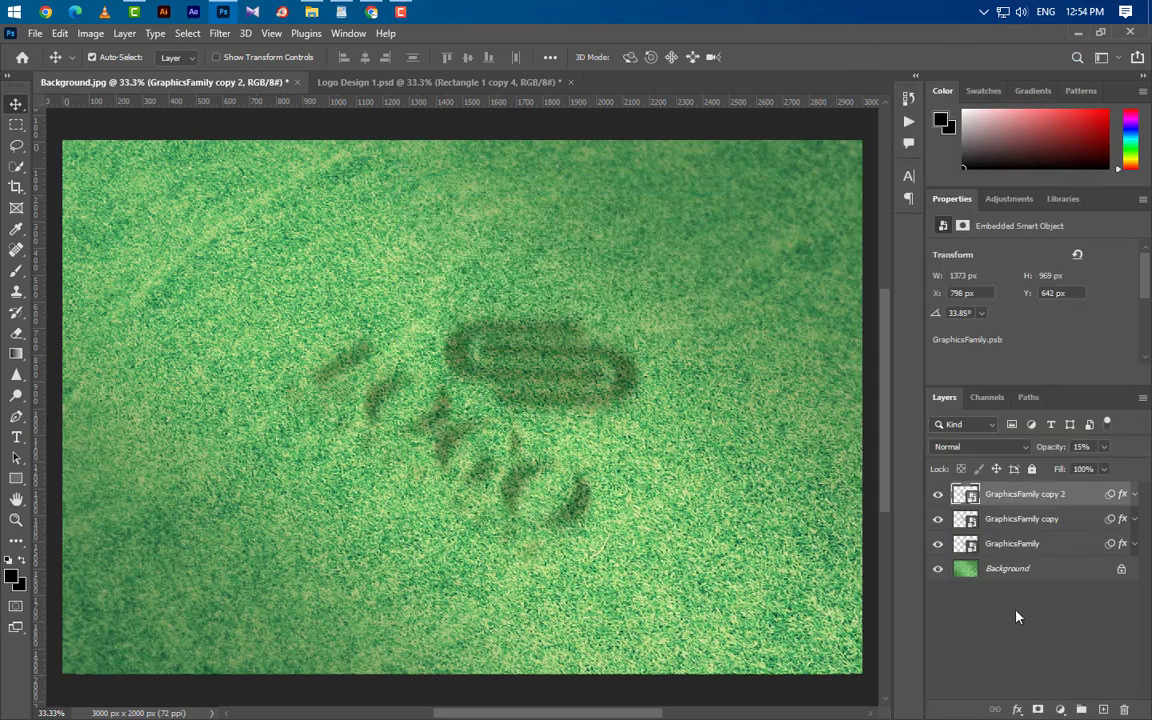
# - Delete the smart filters from GraphicsFamily copy 2 and clear its layer style
pyautogui.moveTo(1110, 496); pyautogui.dragTo(1124, 709)
pyautogui.rightClick(1086, 497)
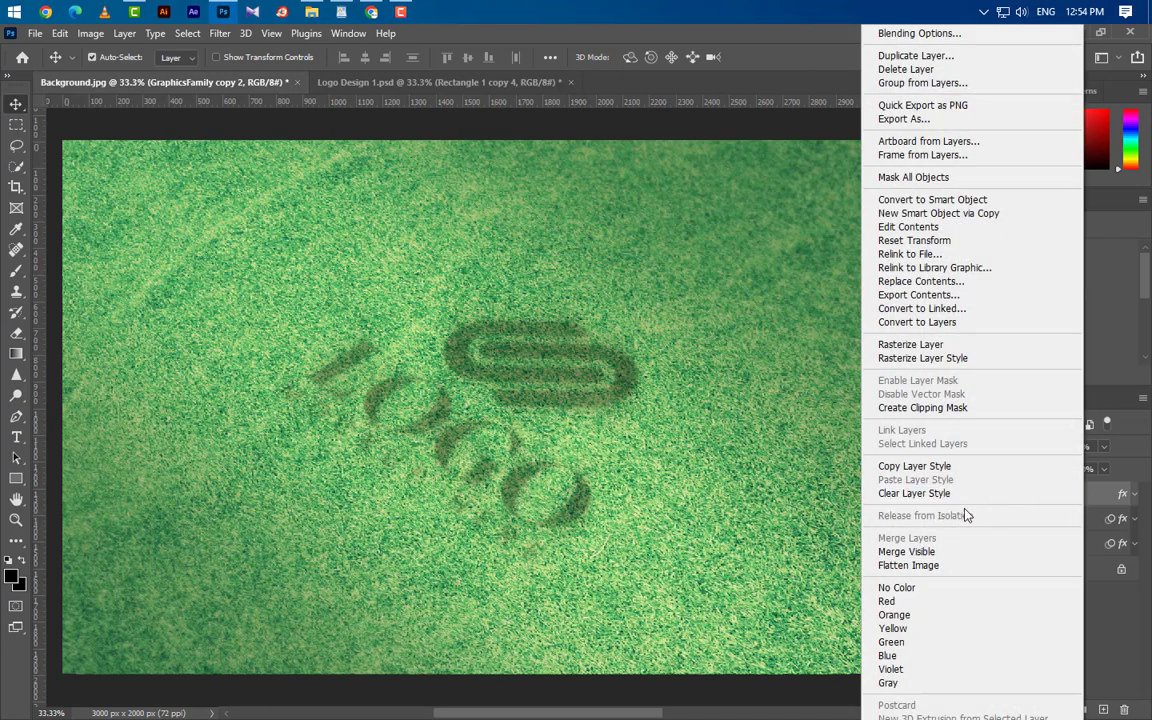
pyautogui.click(918, 494)
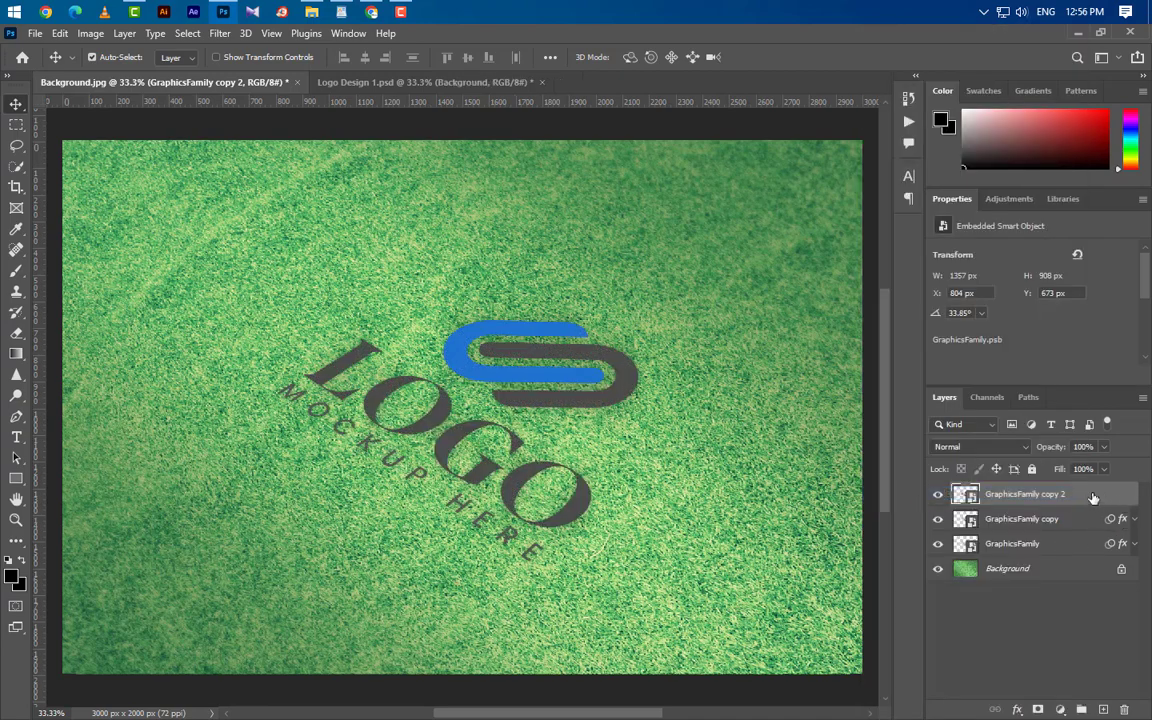
# - Unlock the grass Background layer to turn it into a regular layer
pyautogui.click(1120, 568)
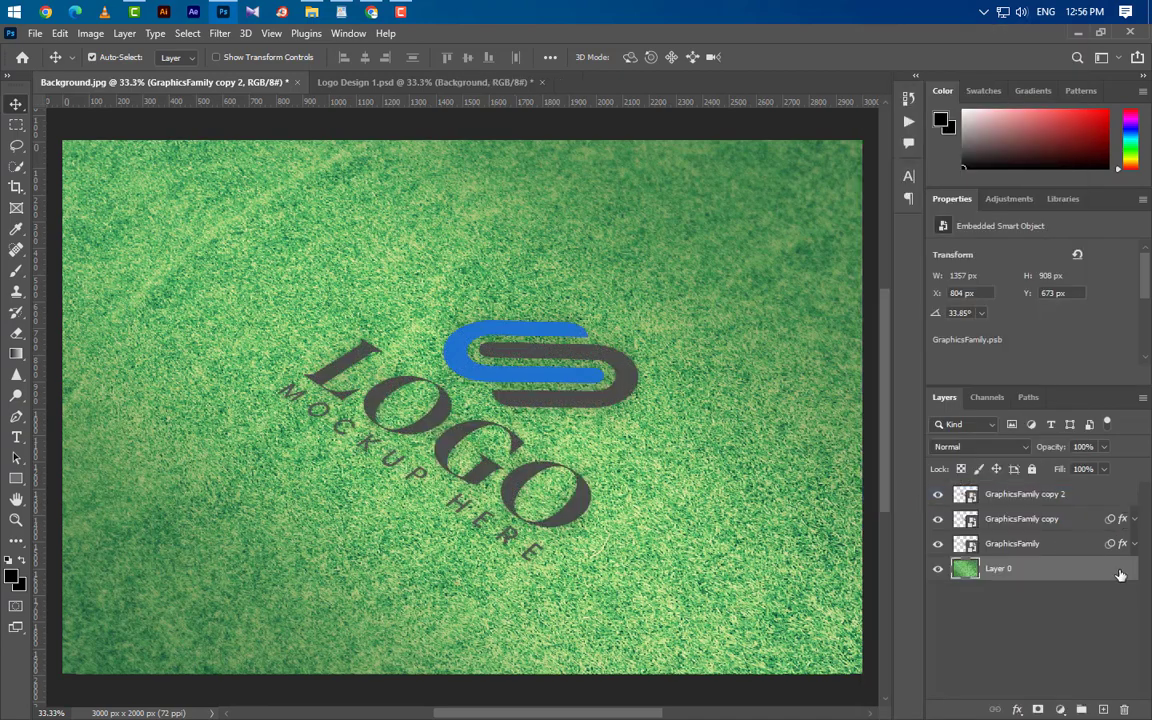
# - Duplicate Layer 0, move the copy to the top of the layer stack and clip it to GraphicsFamily copy 2
pyautogui.moveTo(1093, 578); pyautogui.dragTo(1103, 709)
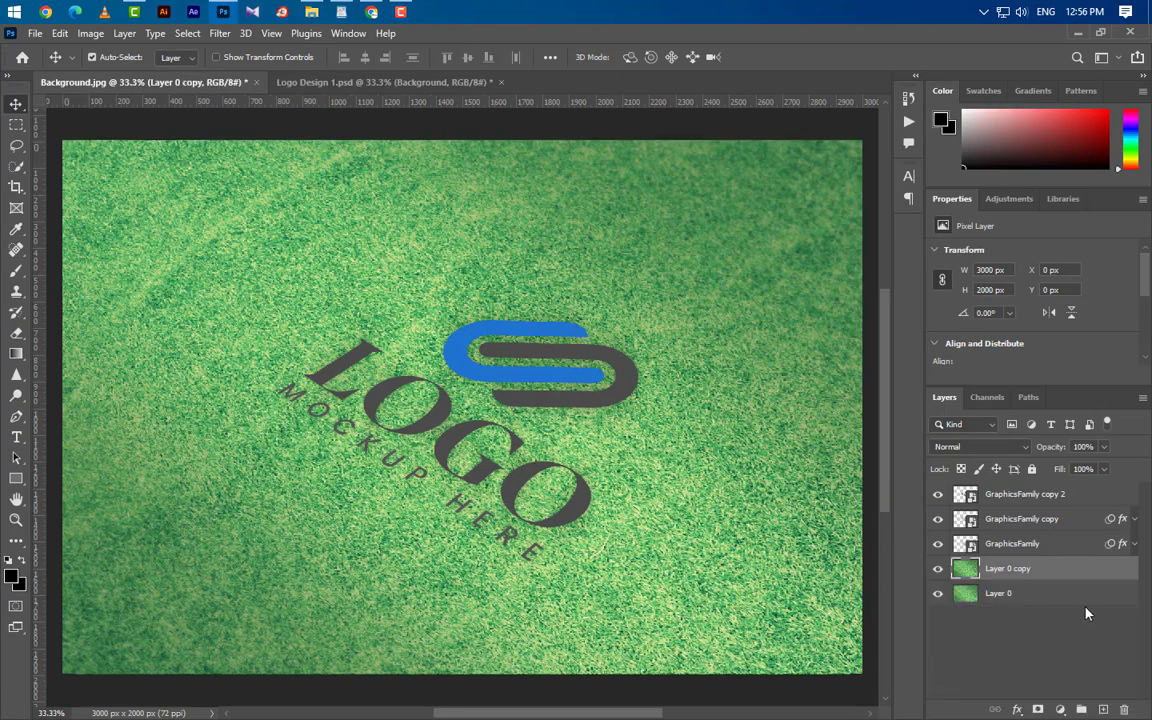
pyautogui.moveTo(1080, 572); pyautogui.dragTo(1076, 490)
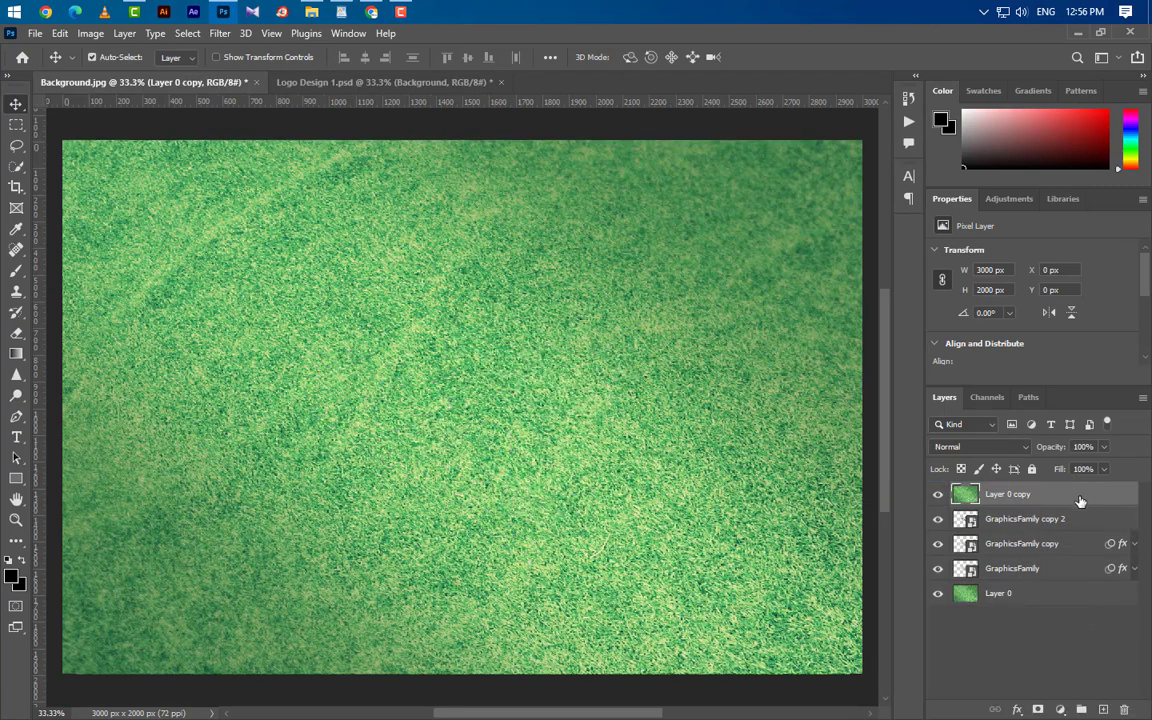
pyautogui.rightClick(1060, 494)
pyautogui.click(935, 352)
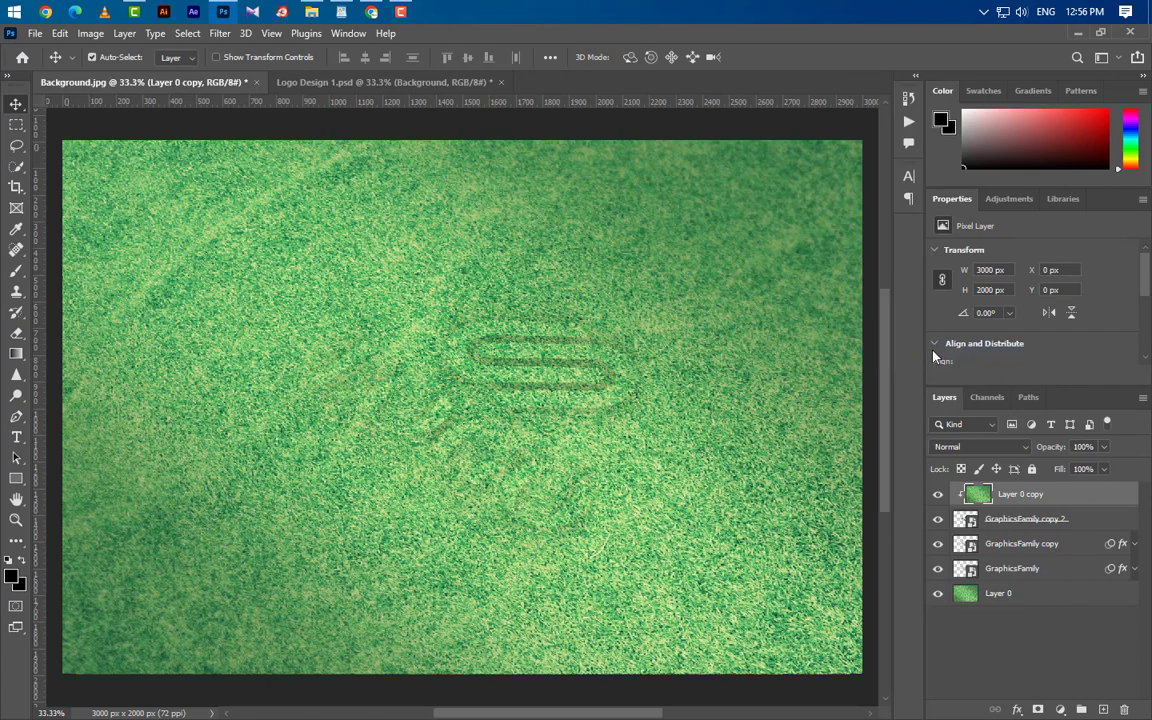
# - Lock the original grass layer, Layer 0, and reselect Layer 0 copy
pyautogui.click(1071, 598)
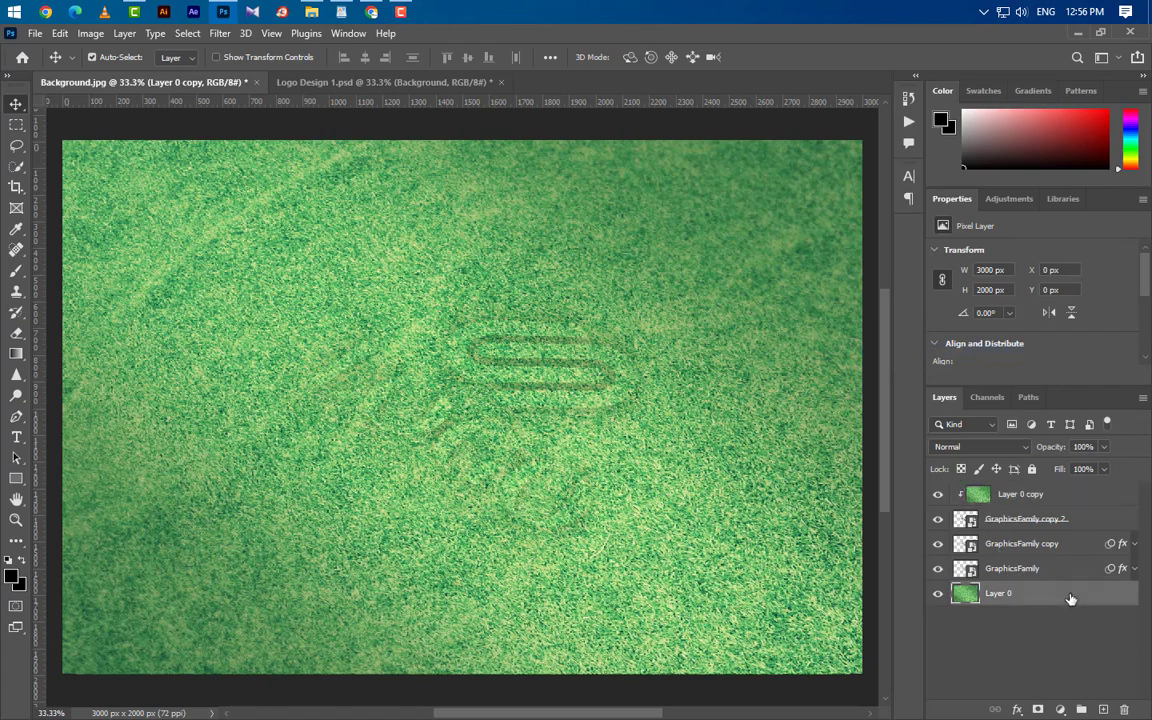
pyautogui.click(1034, 469)
pyautogui.click(1079, 498)
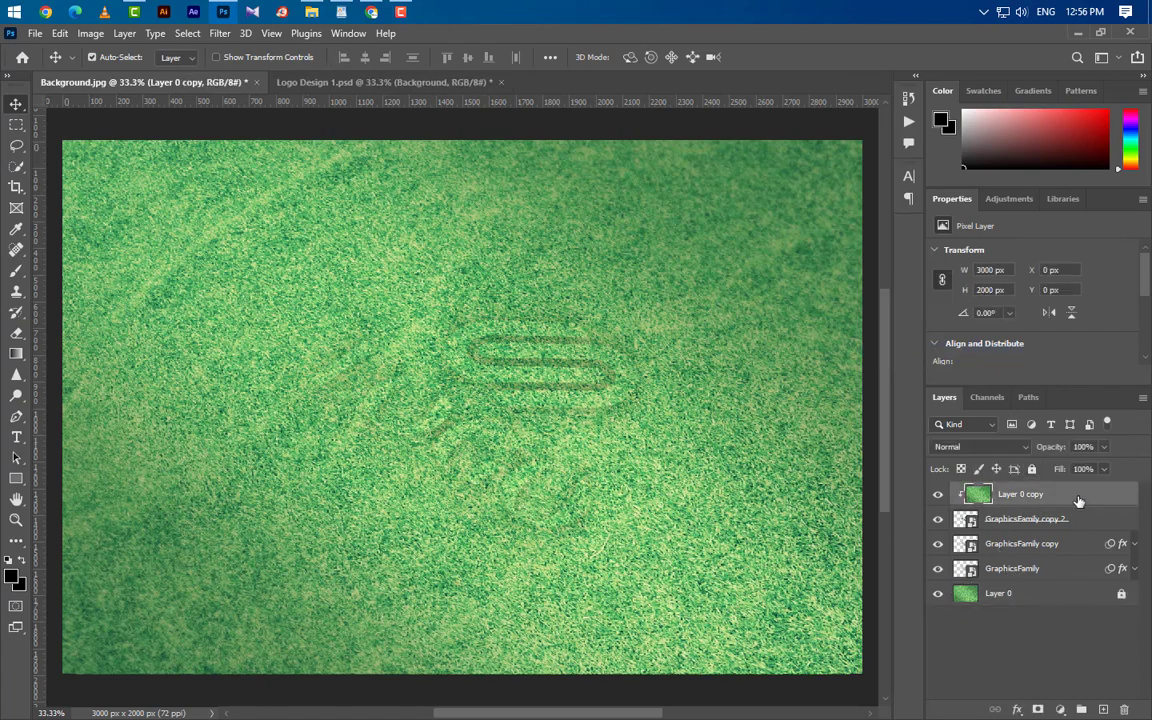
# - Add a white Solid Color fill layer above Layer 0 copy
pyautogui.click(1060, 709)
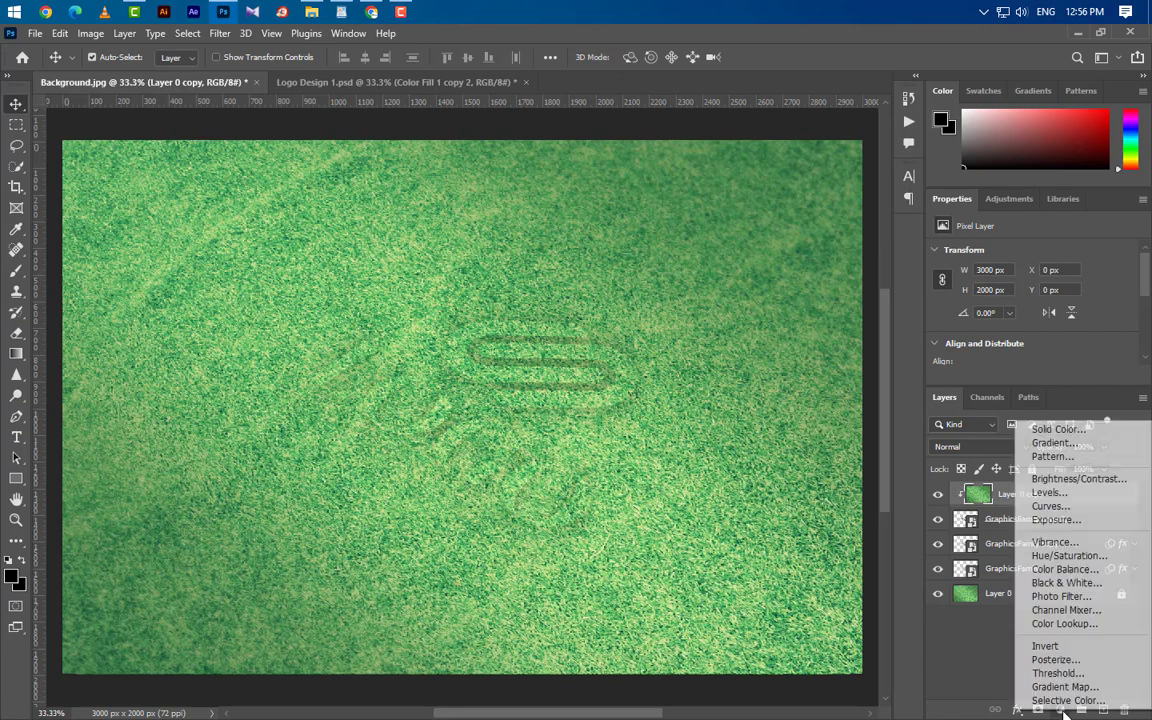
pyautogui.click(1054, 432)
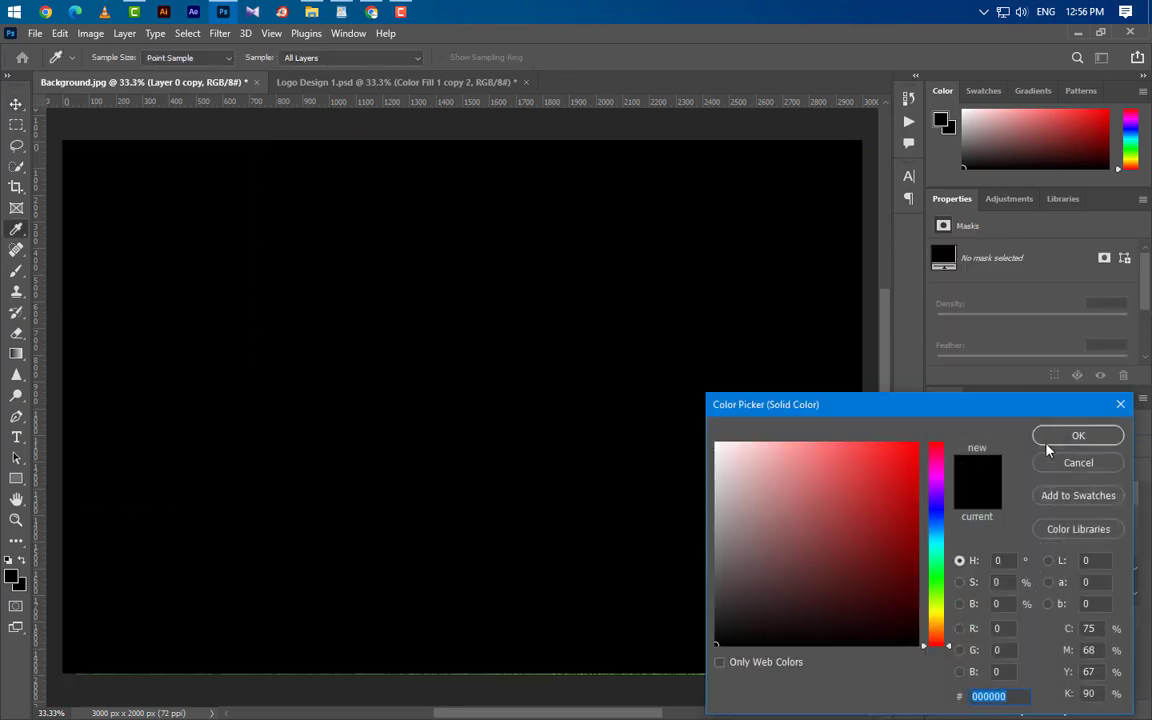
pyautogui.moveTo(812, 497); pyautogui.dragTo(645, 412)
pyautogui.click(1079, 436)
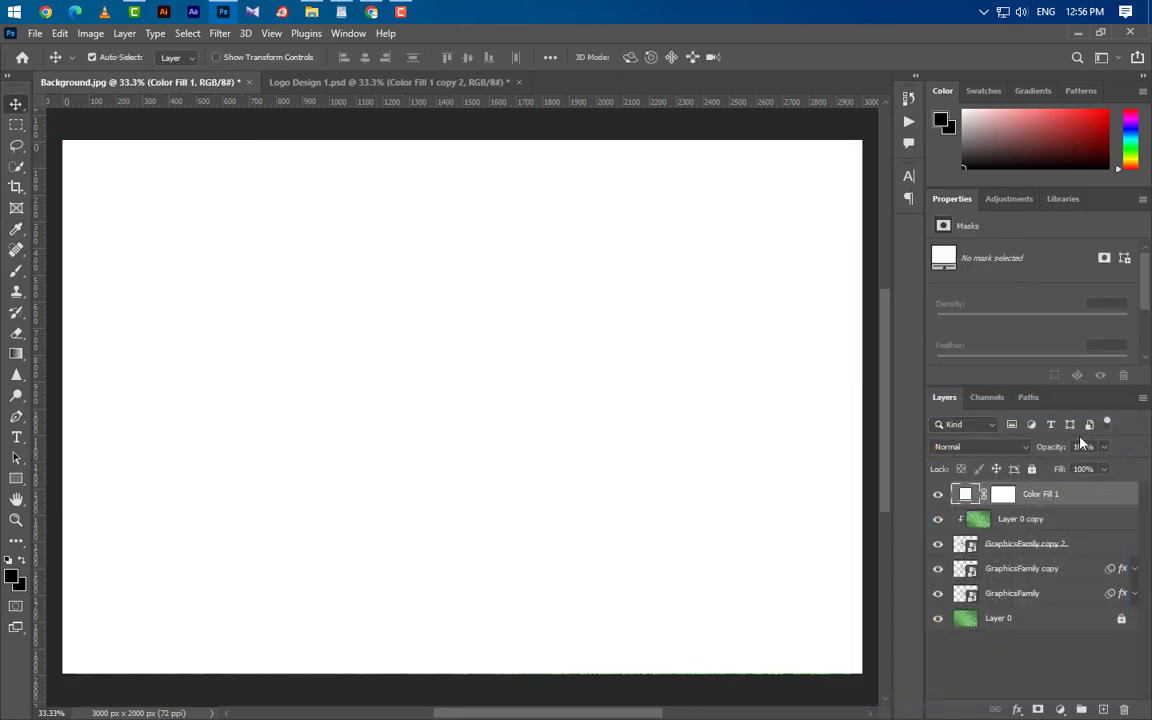
# - Set Color Fill 1 to Soft Light at 50% opacity and clip it to the layers below
pyautogui.click(1008, 449)
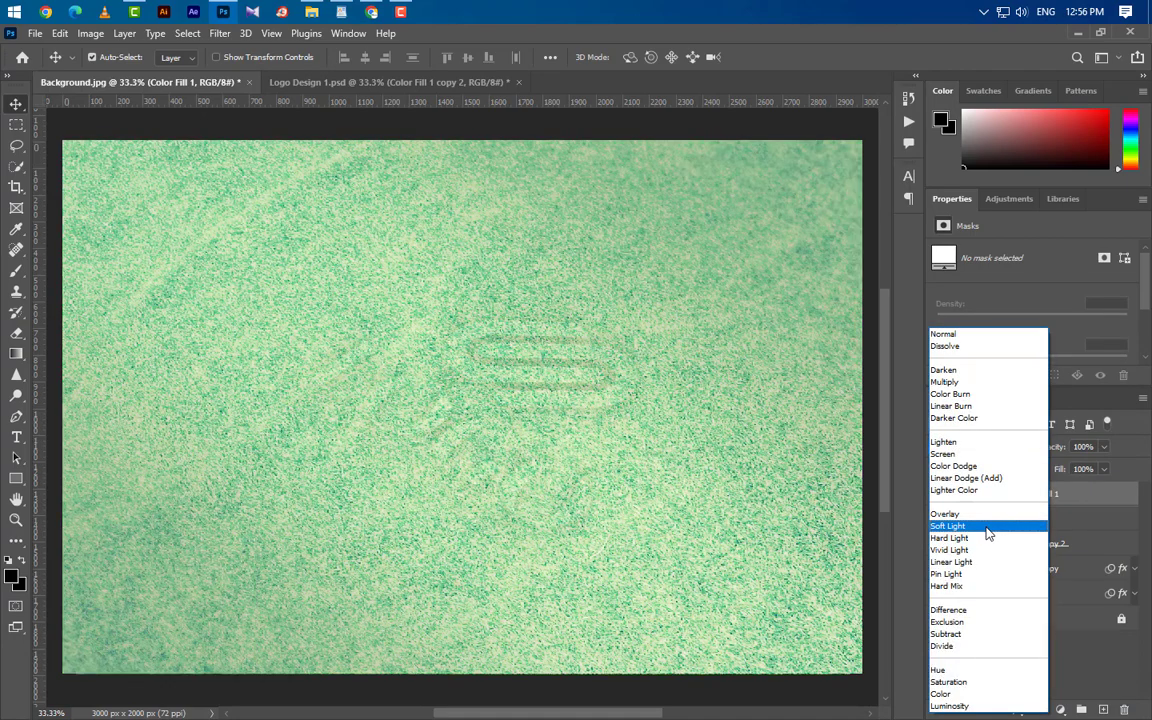
pyautogui.click(990, 526)
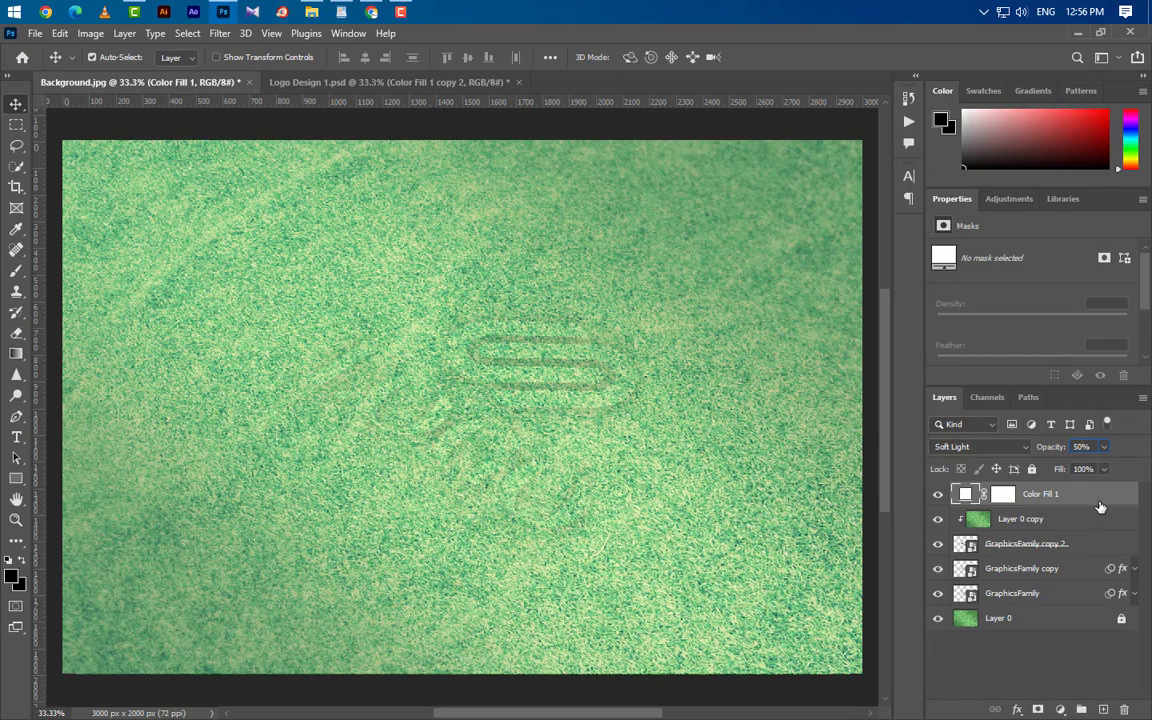
pyautogui.rightClick(1092, 497)
pyautogui.click(962, 350)
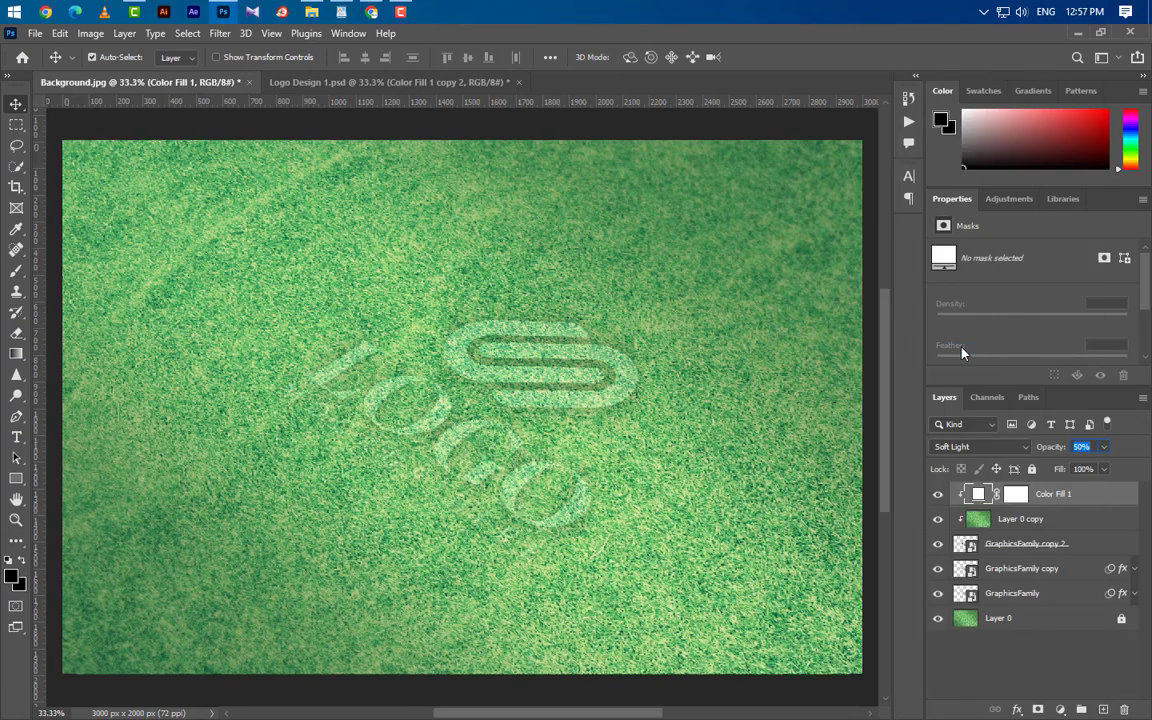
# - Duplicate Color Fill 1 as Color Fill 1 copy and set the copy's blend mode to Overlay
pyautogui.rightClick(1080, 505)
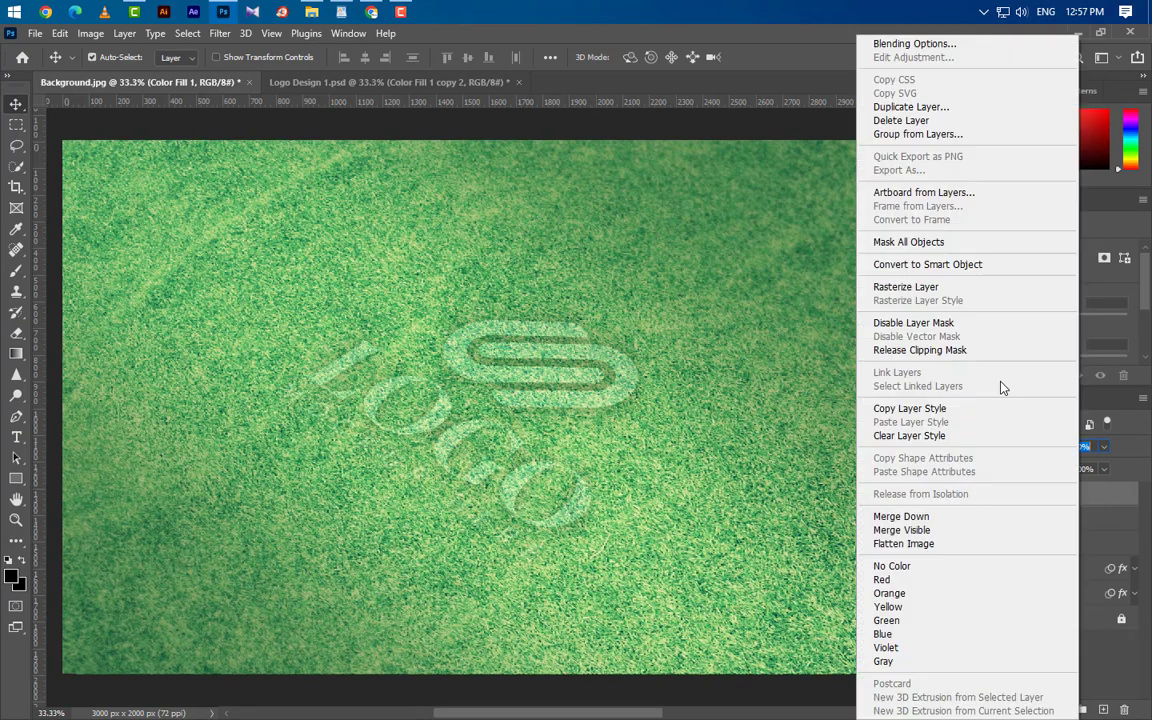
pyautogui.click(910, 106)
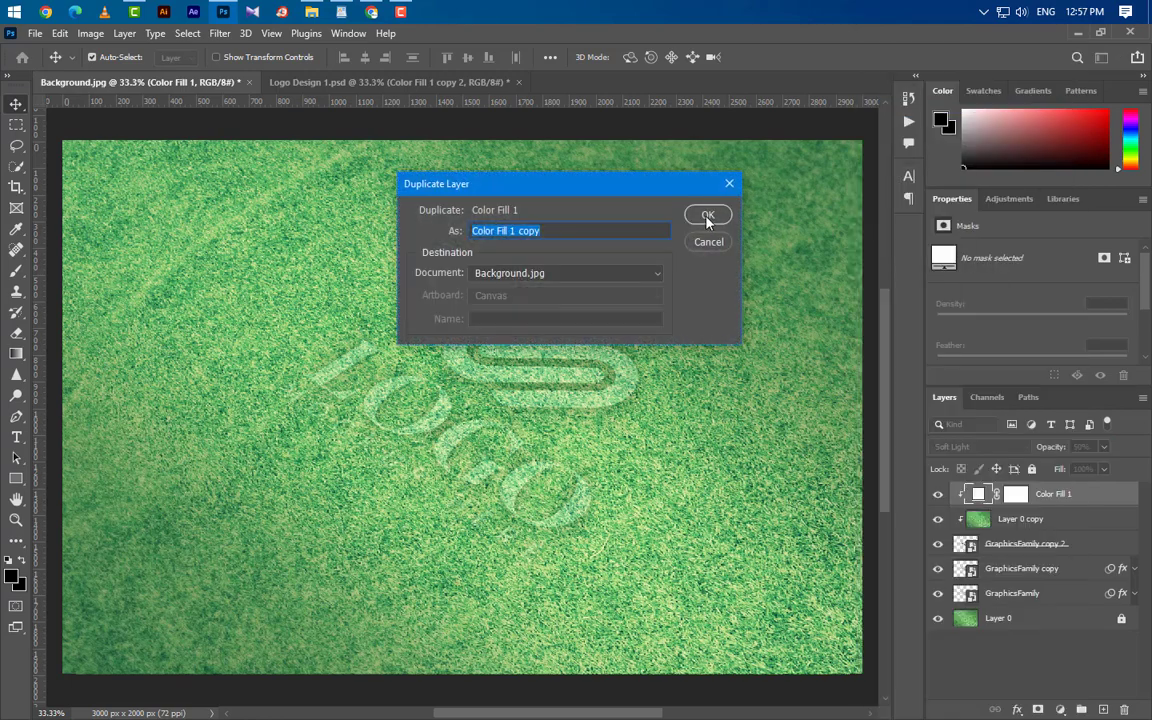
pyautogui.click(707, 216)
pyautogui.click(975, 446)
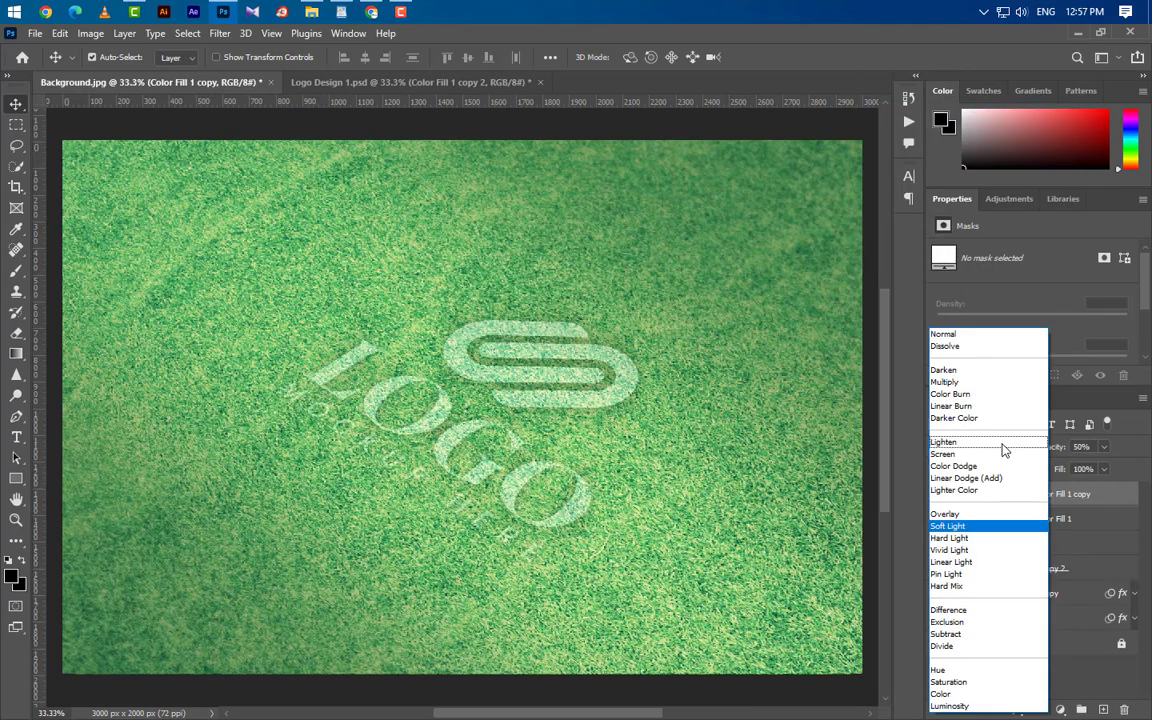
pyautogui.click(988, 516)
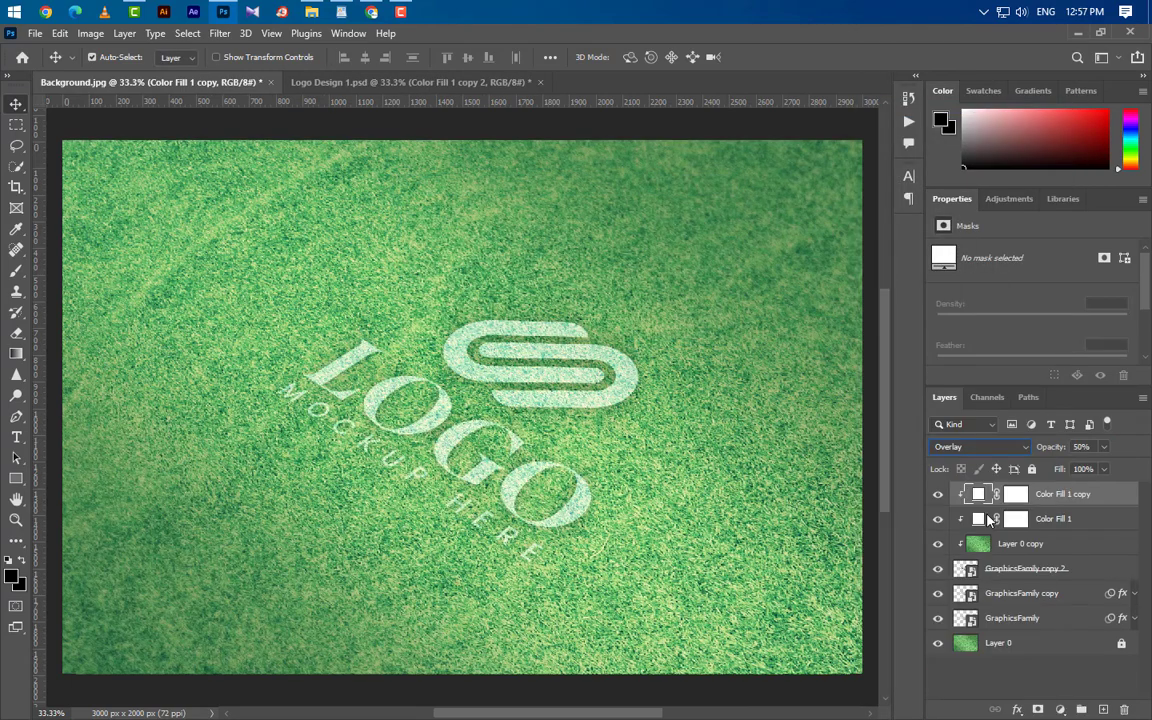
# - Duplicate Color Fill 1 copy as Color Fill 1 copy 2 and set it to Saturation at 100% opacity
pyautogui.rightClick(1090, 508)
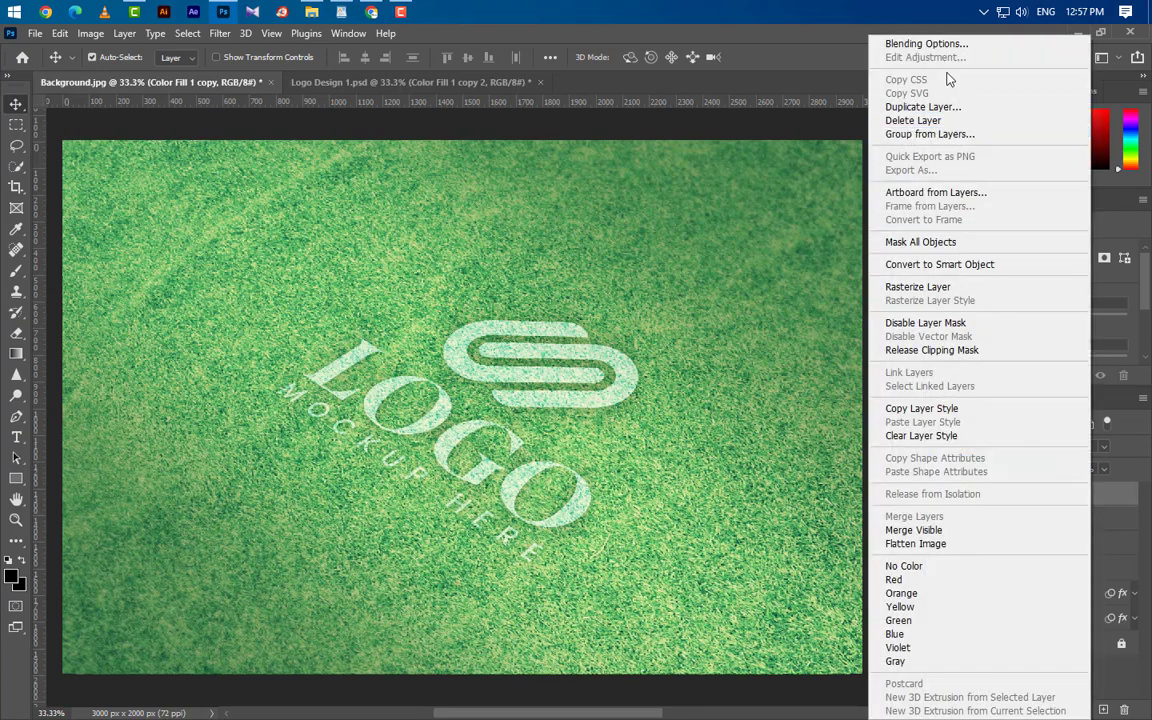
pyautogui.click(920, 107)
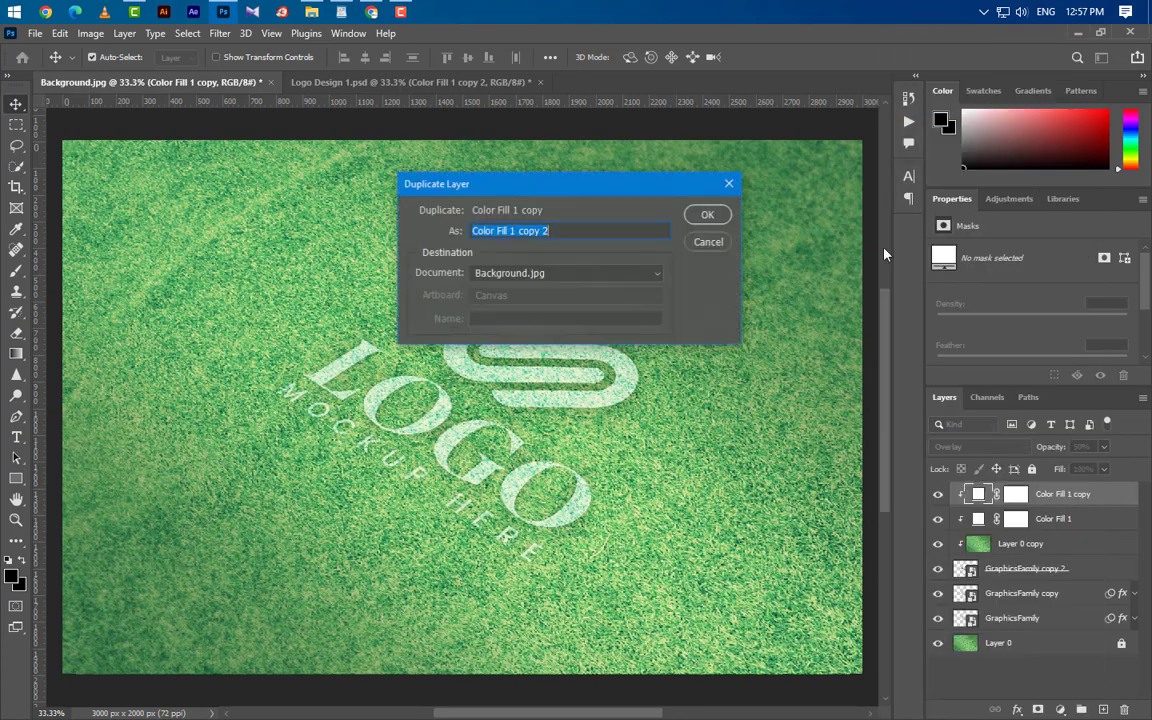
pyautogui.click(708, 216)
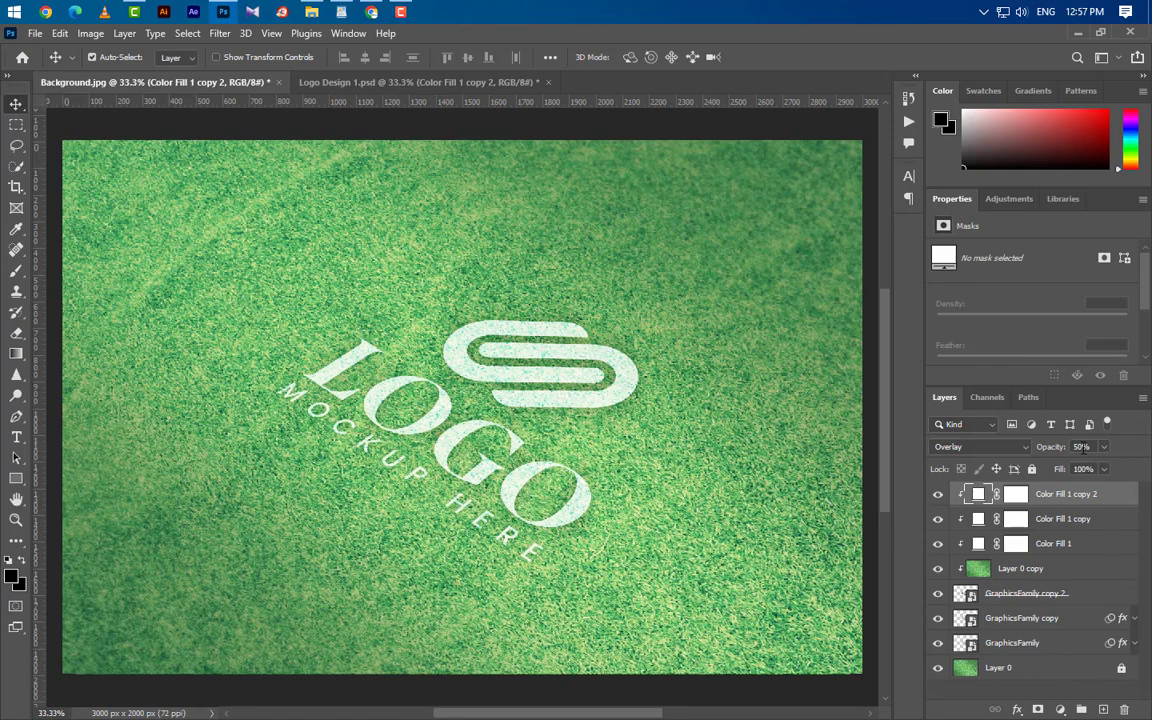
pyautogui.write('100')
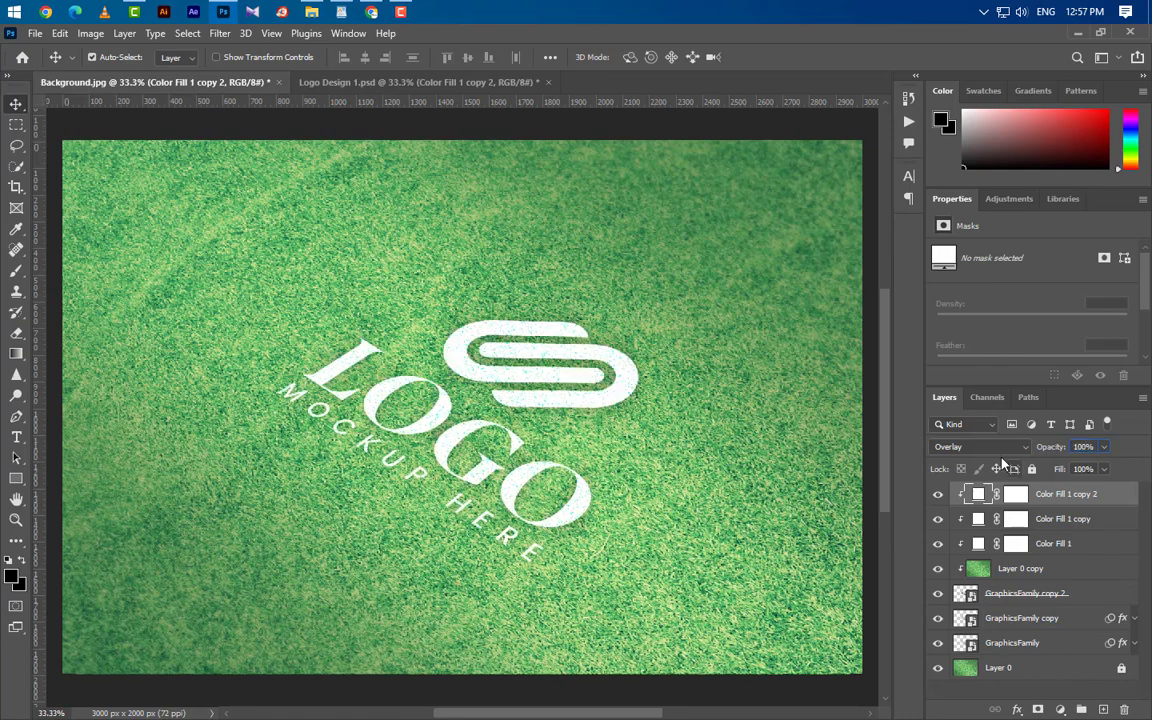
pyautogui.click(985, 447)
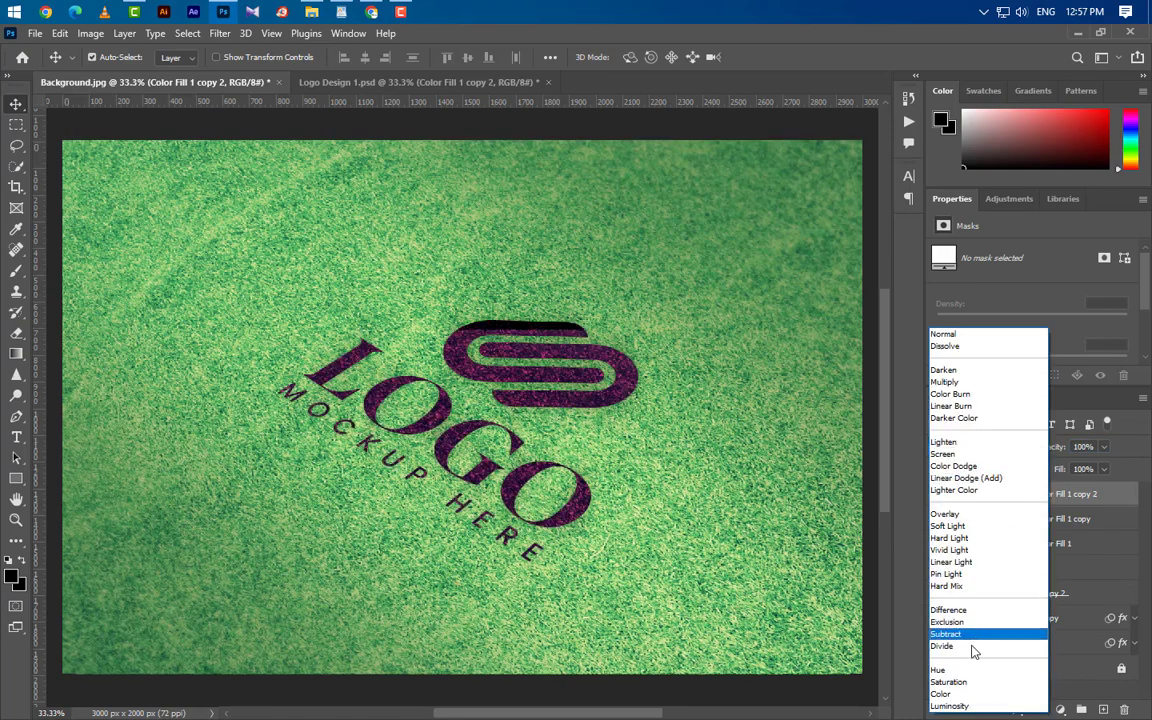
pyautogui.click(966, 684)
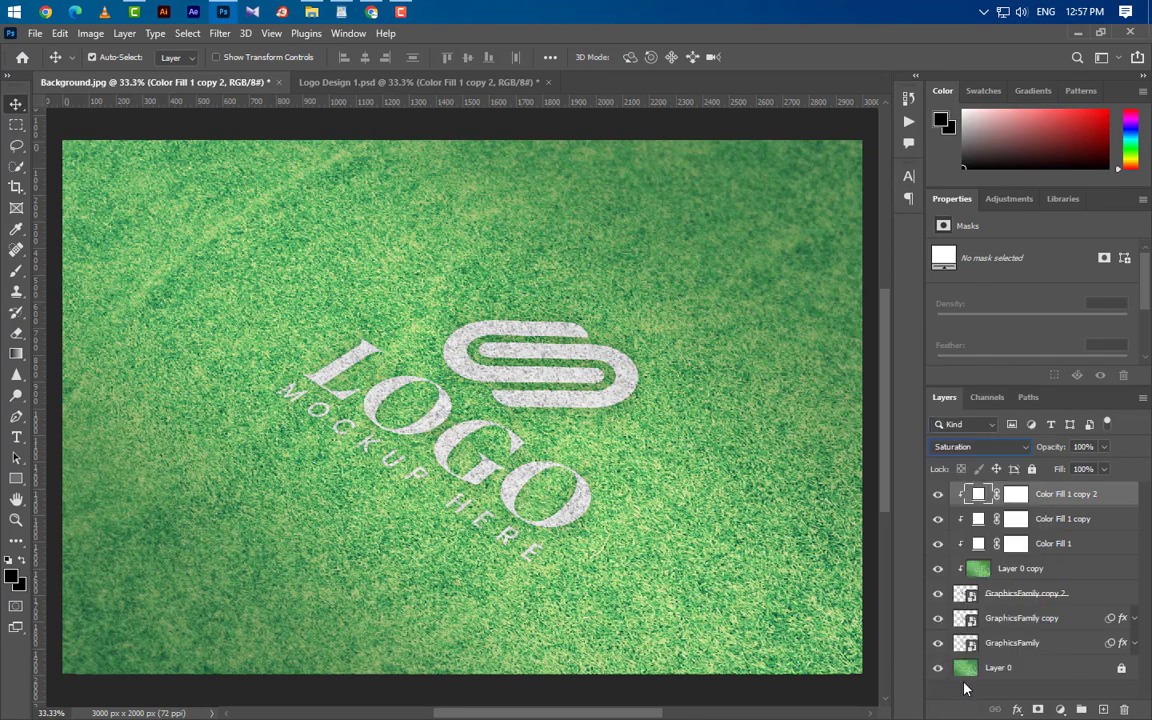
# - Duplicate GraphicsFamily copy and move the duplicate, GraphicsFamily copy 3, to the top of the layer stack
pyautogui.click(1084, 627)
pyautogui.rightClick(1084, 627)
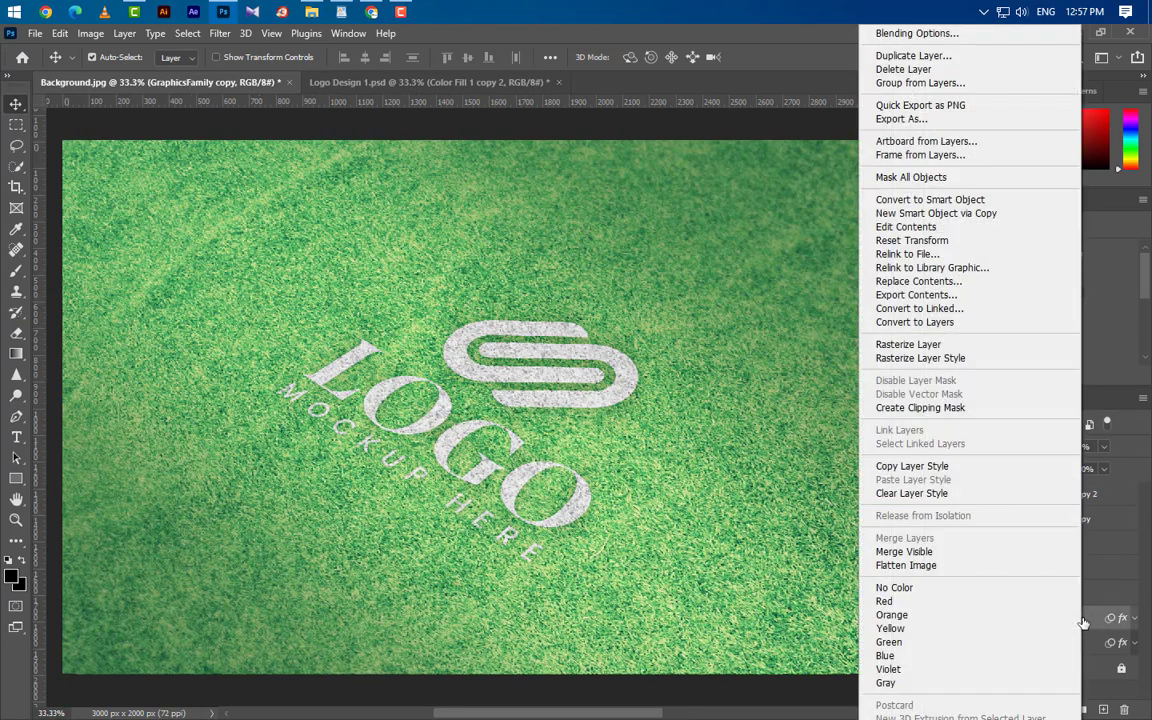
pyautogui.click(913, 56)
pyautogui.click(699, 216)
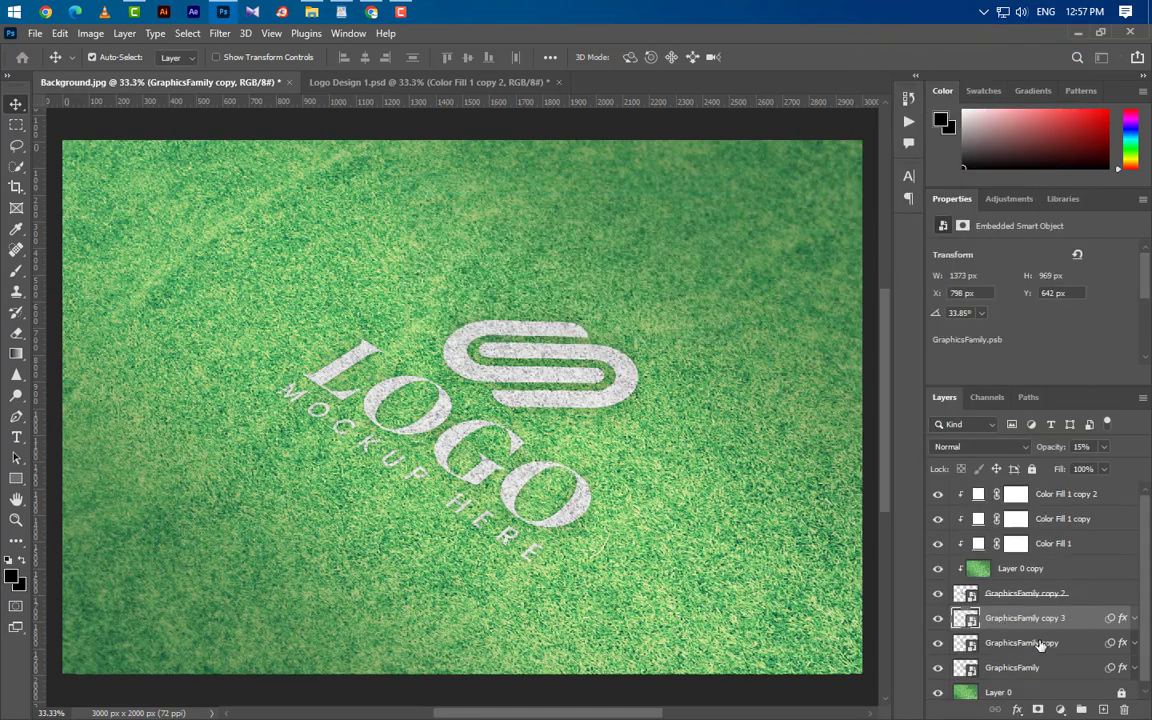
pyautogui.moveTo(1090, 618); pyautogui.dragTo(1075, 490)
# - Remove the layer style and smart filters from GraphicsFamily copy 3 and set its fill to 0%
pyautogui.rightClick(1080, 494)
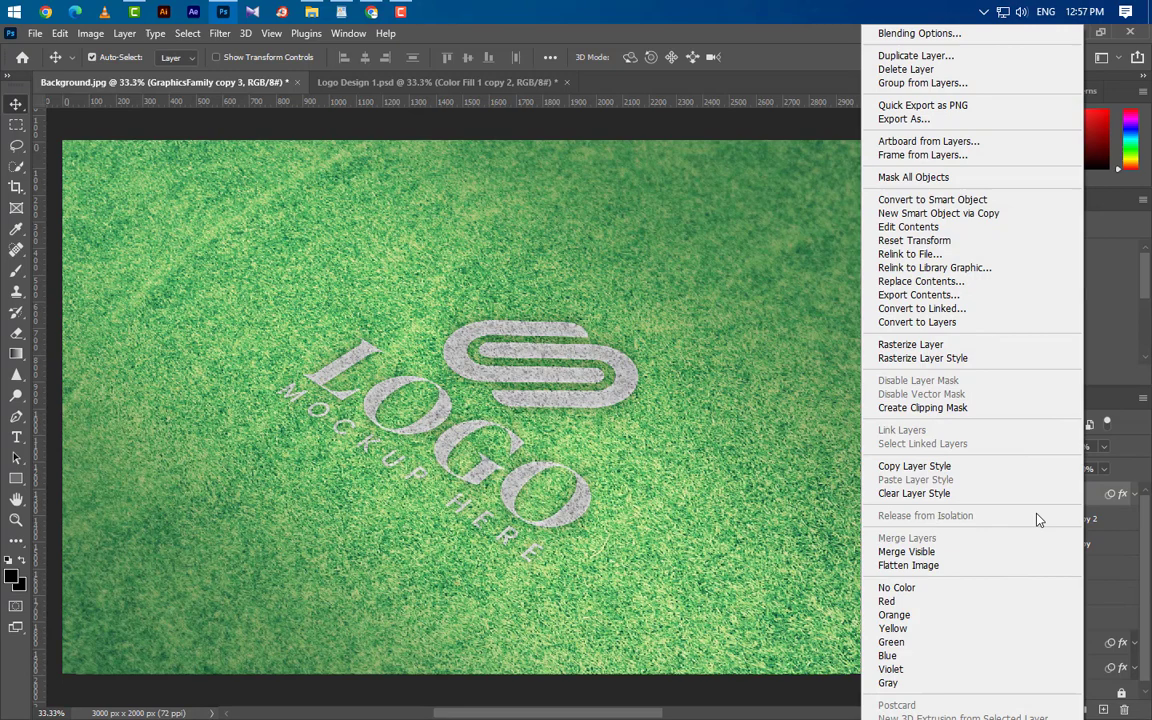
pyautogui.click(924, 494)
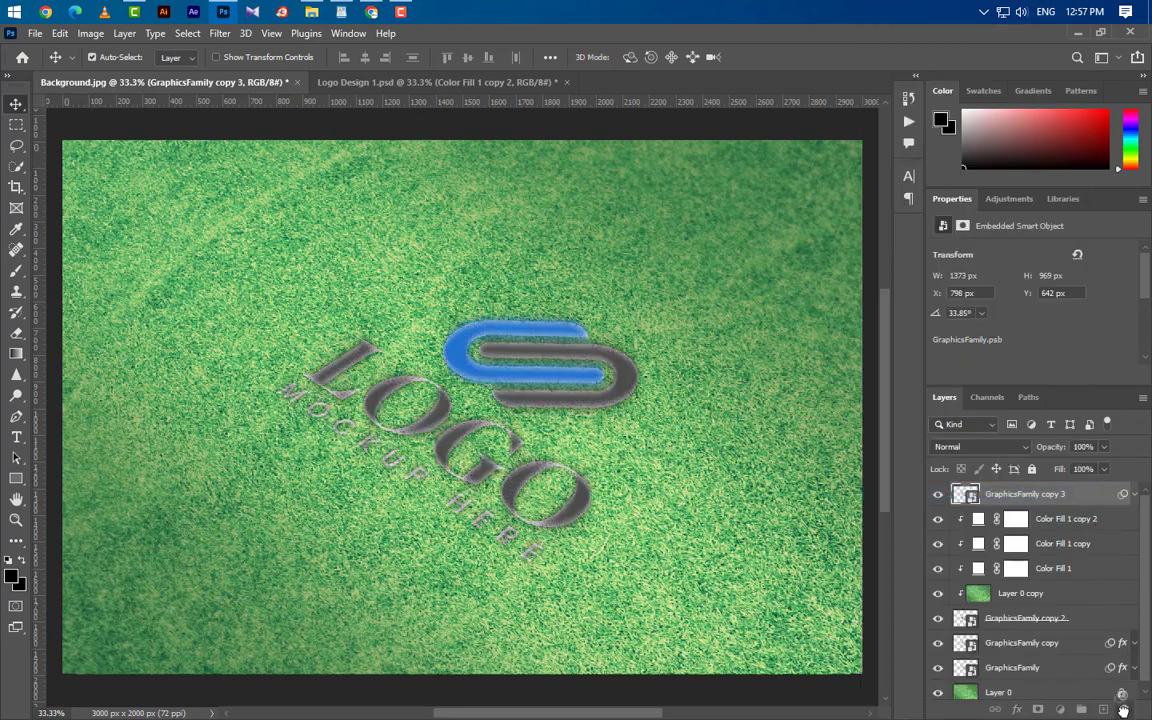
pyautogui.moveTo(1104, 469); pyautogui.dragTo(997, 443)
# - Add an Inner Shadow to GraphicsFamily copy 3 with Overlay blend mode and white (ffffff) as its color
pyautogui.rightClick(1085, 497)
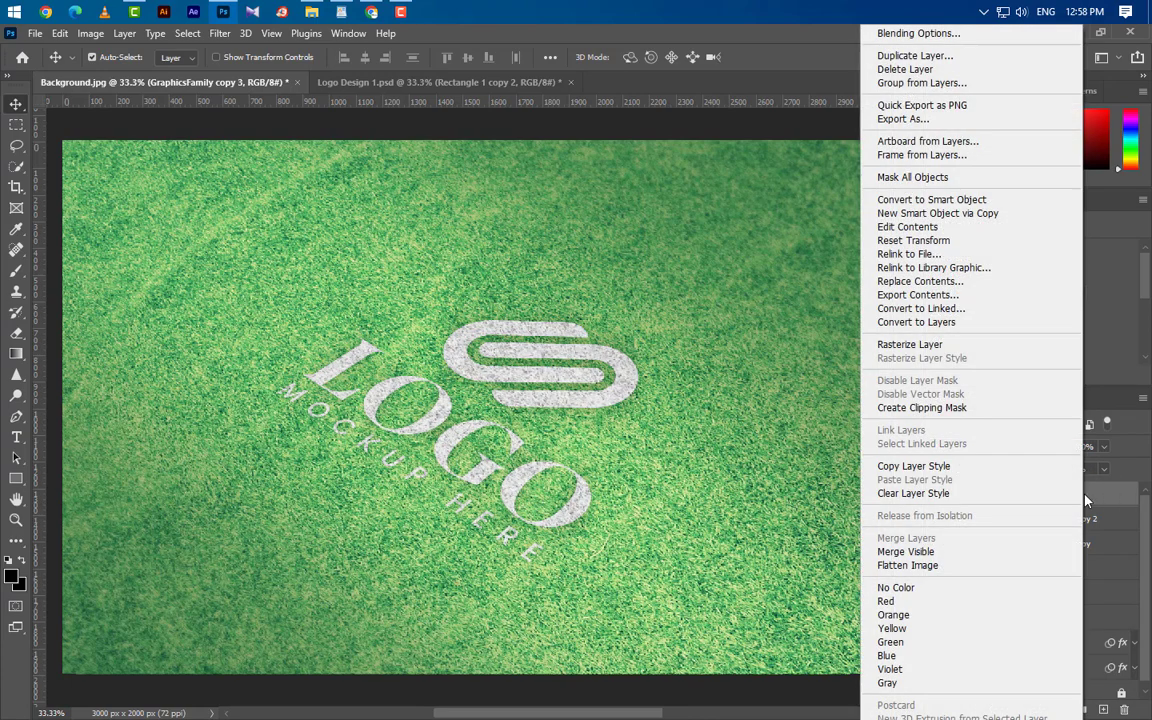
pyautogui.click(918, 34)
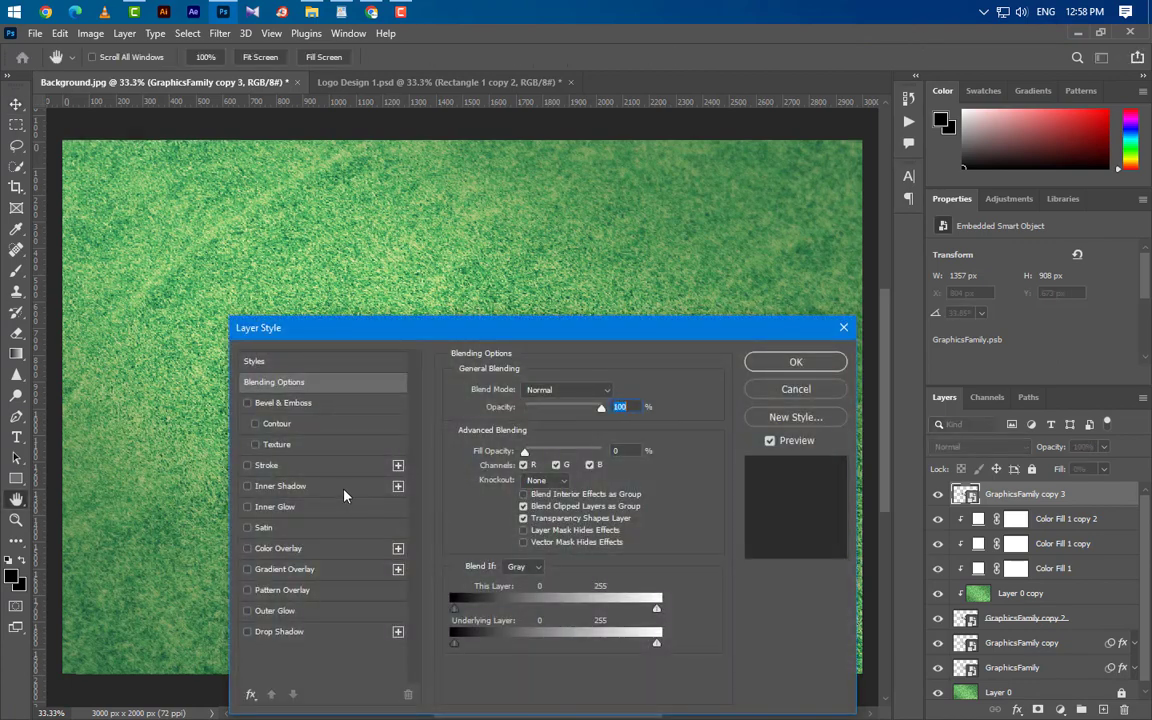
pyautogui.click(344, 490)
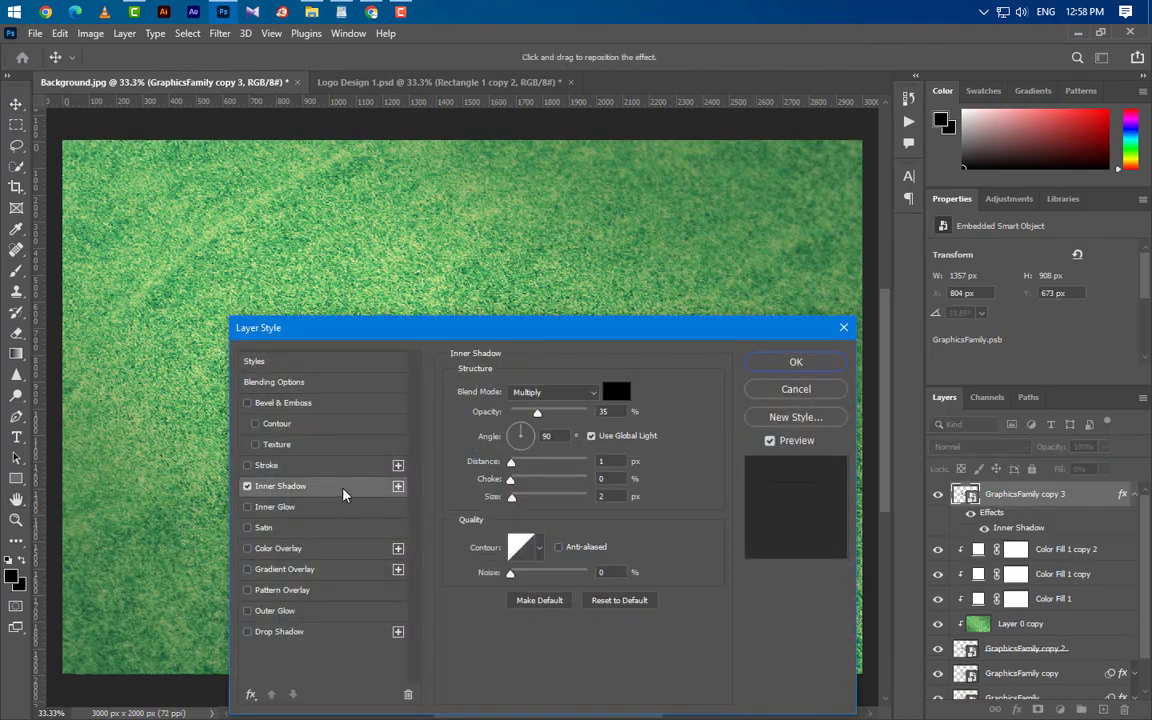
pyautogui.click(565, 391)
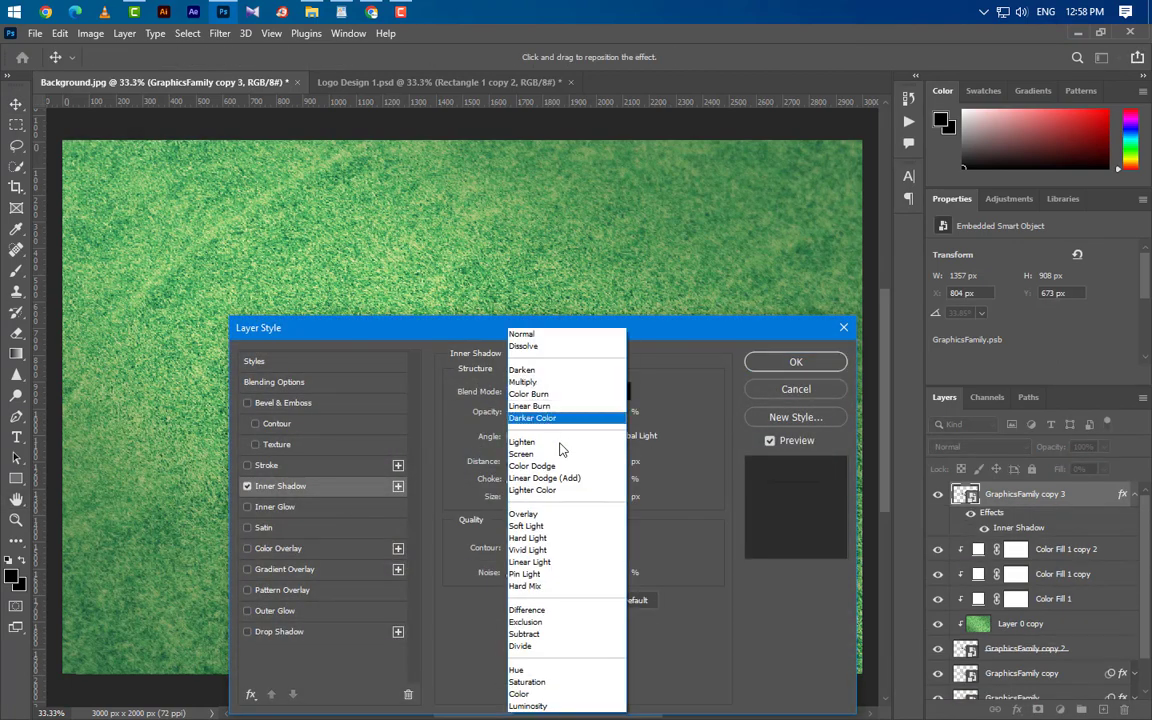
pyautogui.click(565, 514)
pyautogui.moveTo(620, 338); pyautogui.dragTo(956, 172)
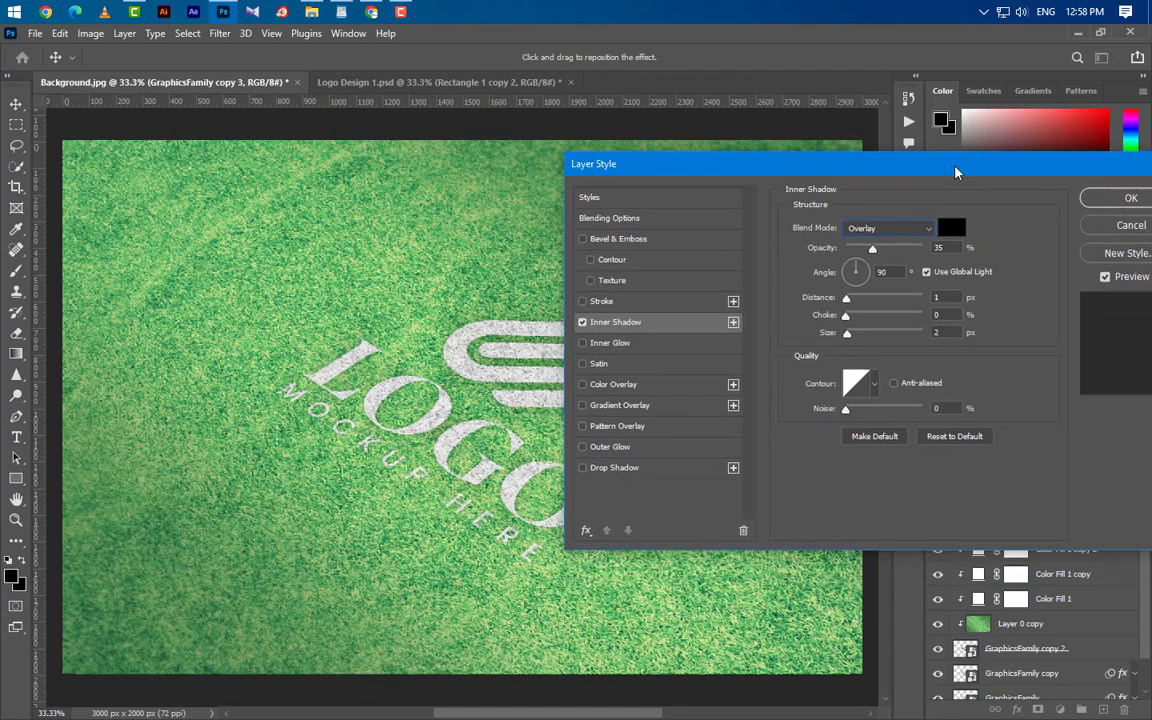
pyautogui.click(953, 238)
pyautogui.moveTo(770, 458); pyautogui.dragTo(620, 379)
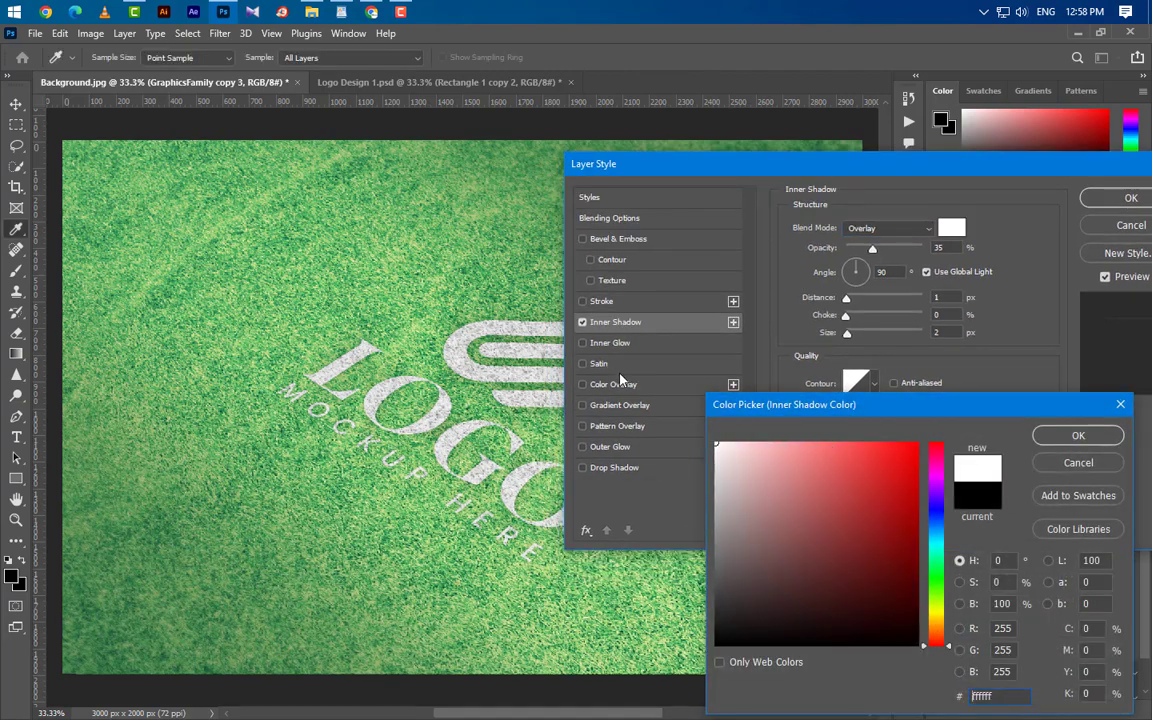
pyautogui.click(1058, 436)
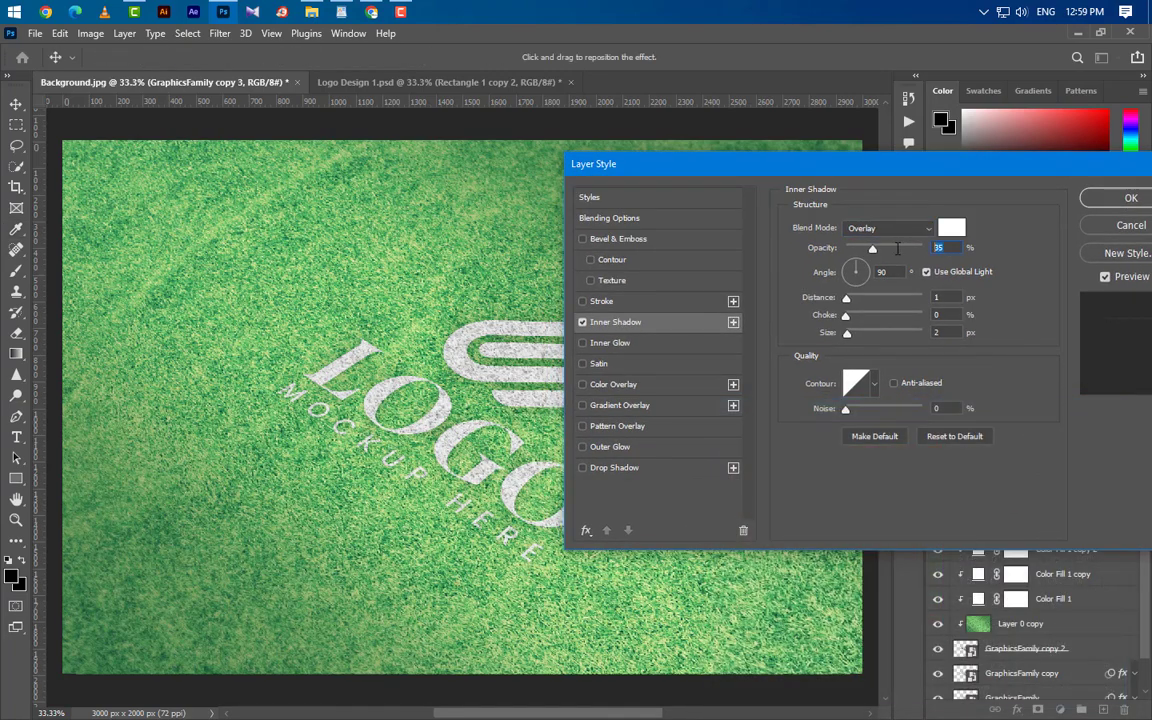
# - Set the Inner Shadow's opacity to 100%, distance to 2 px and size to 7 px
pyautogui.write('100')
pyautogui.press('Tab')
pyautogui.write('2')
pyautogui.write('7')
pyautogui.press('Return')
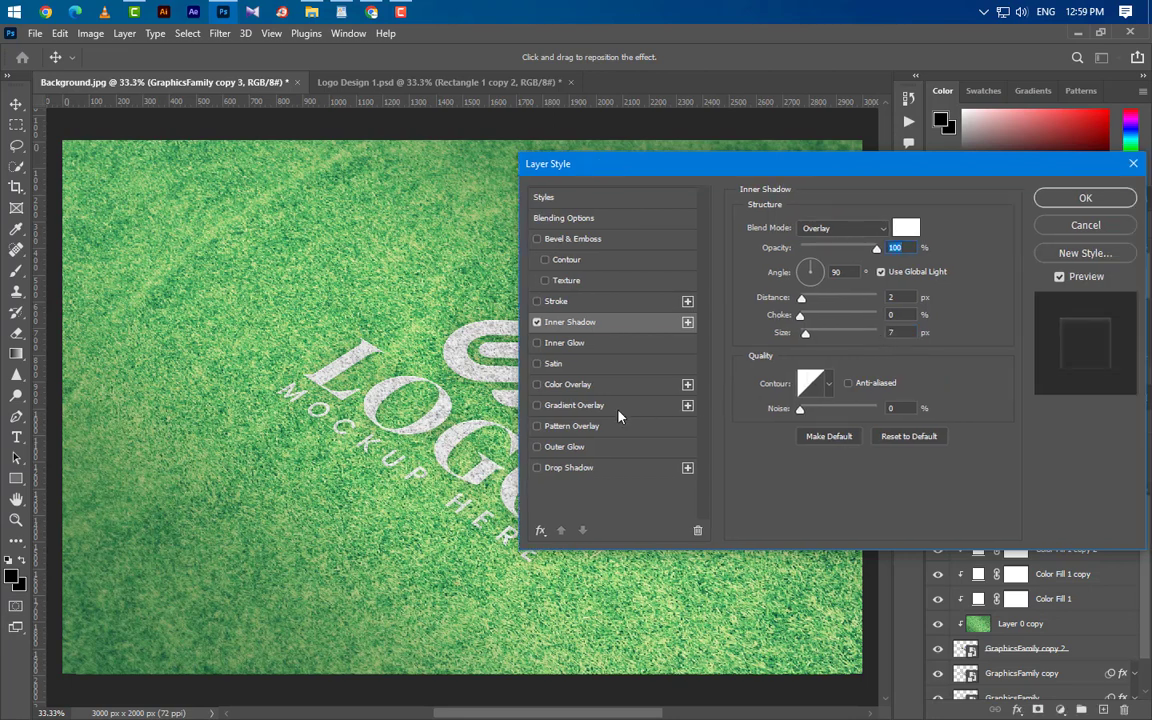
# - Add an Outer Glow to GraphicsFamily copy 3 with Linear Burn blend mode and 20% opacity
pyautogui.click(620, 447)
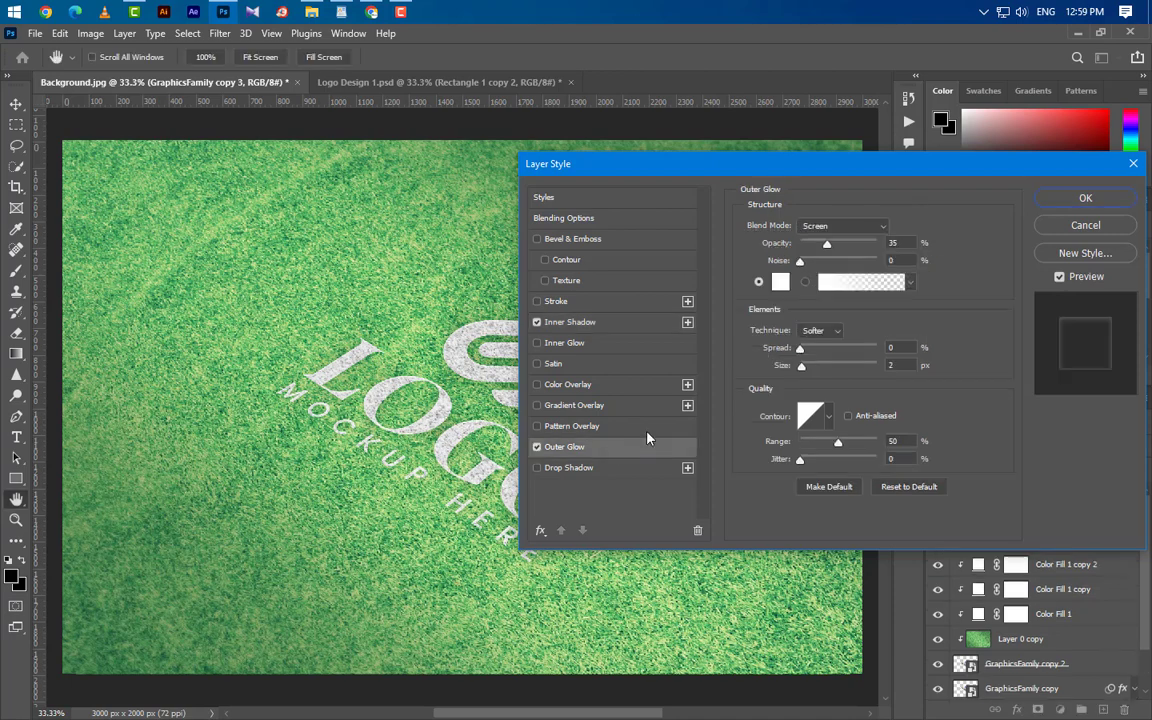
pyautogui.click(835, 226)
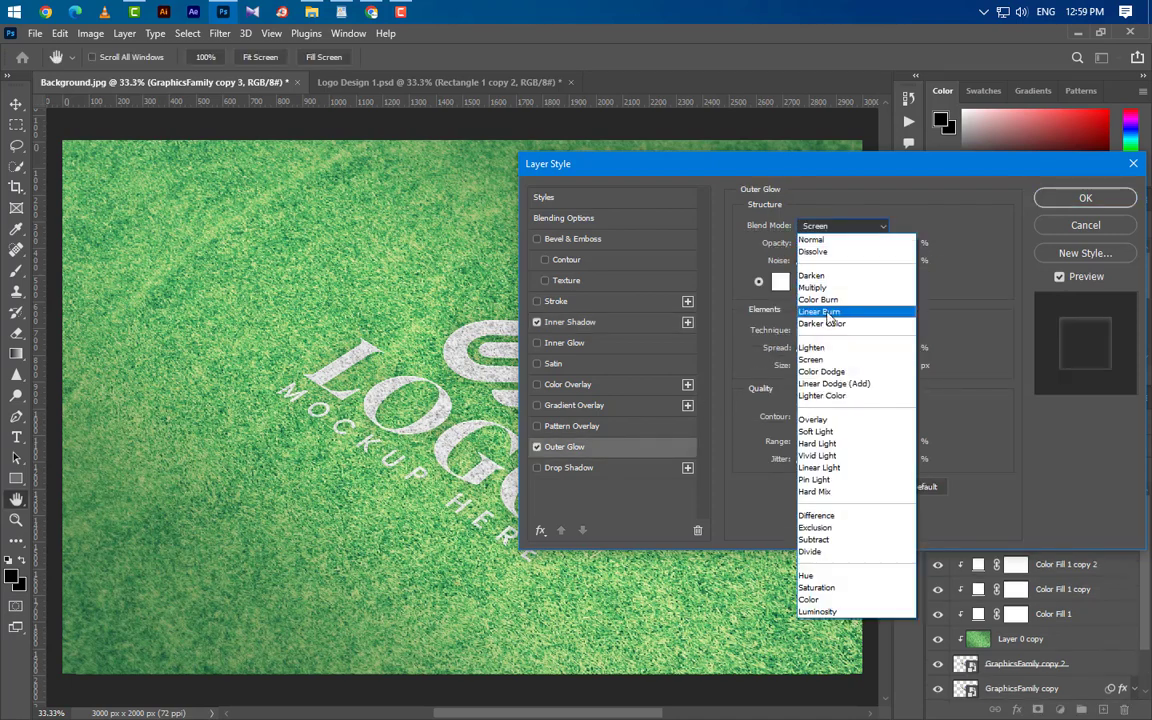
pyautogui.click(830, 298)
pyautogui.click(863, 247)
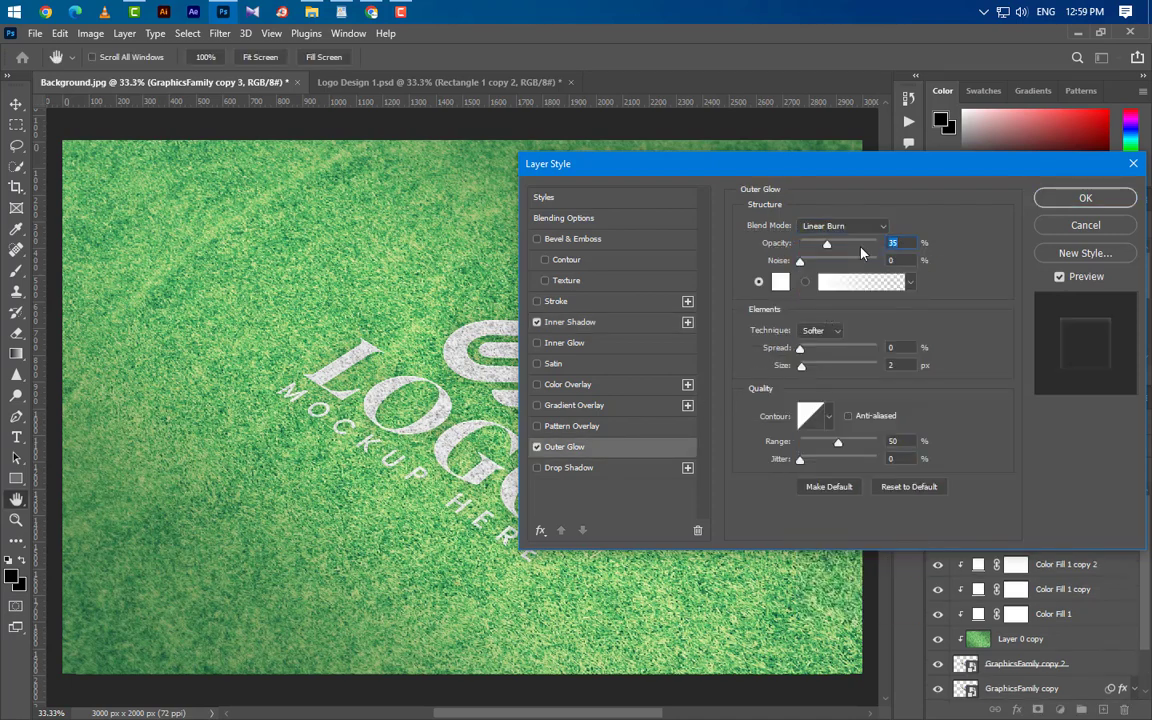
pyautogui.write('20')
# - Set the Outer Glow's color to black (000000) and its size to 5 px, and apply the layer style
pyautogui.click(785, 287)
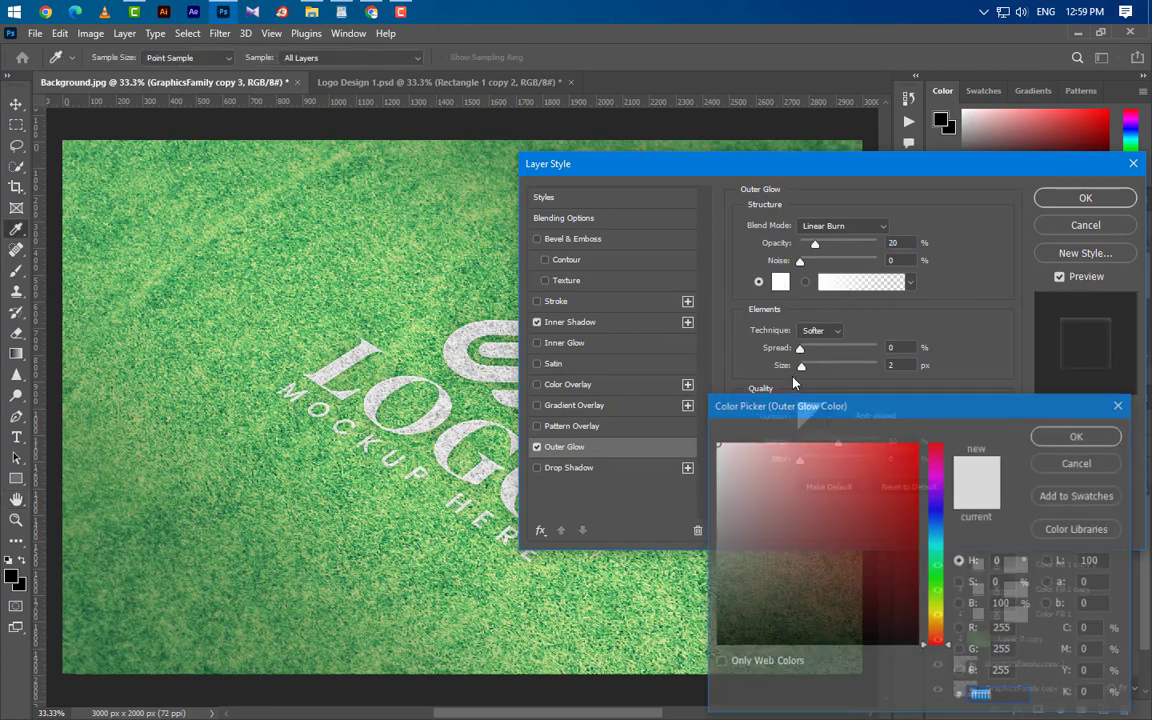
pyautogui.moveTo(763, 492); pyautogui.dragTo(640, 685)
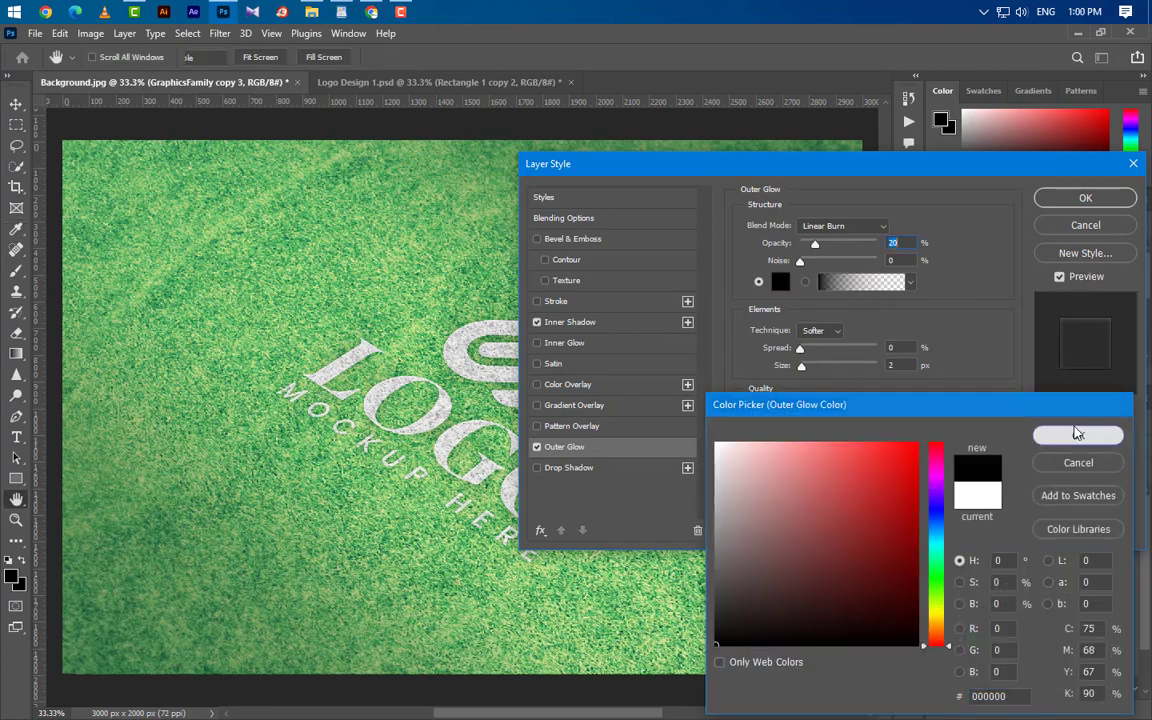
pyautogui.click(1076, 434)
pyautogui.click(896, 367)
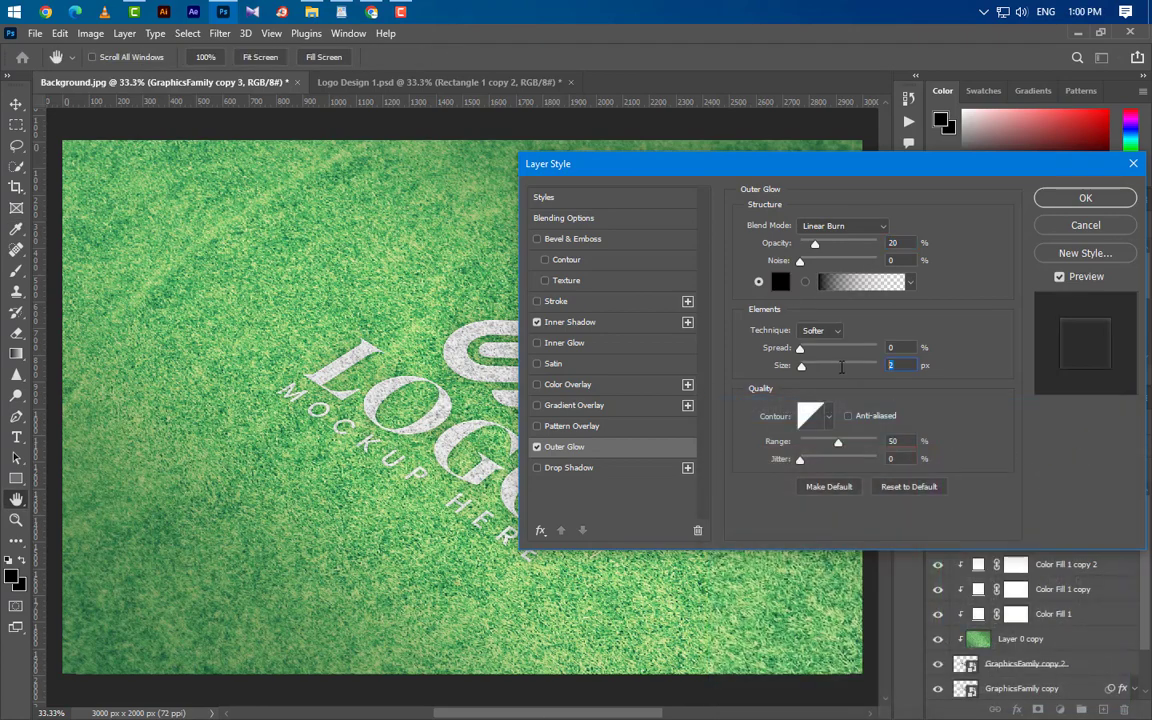
pyautogui.write('5')
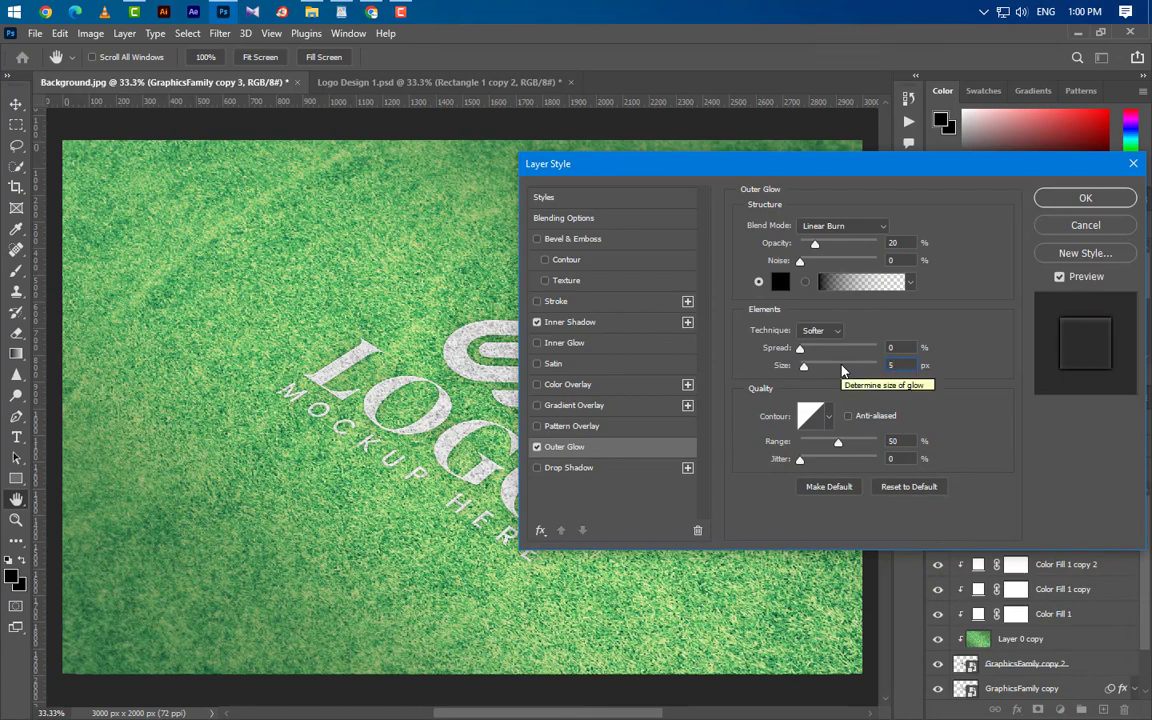
pyautogui.click(1066, 200)
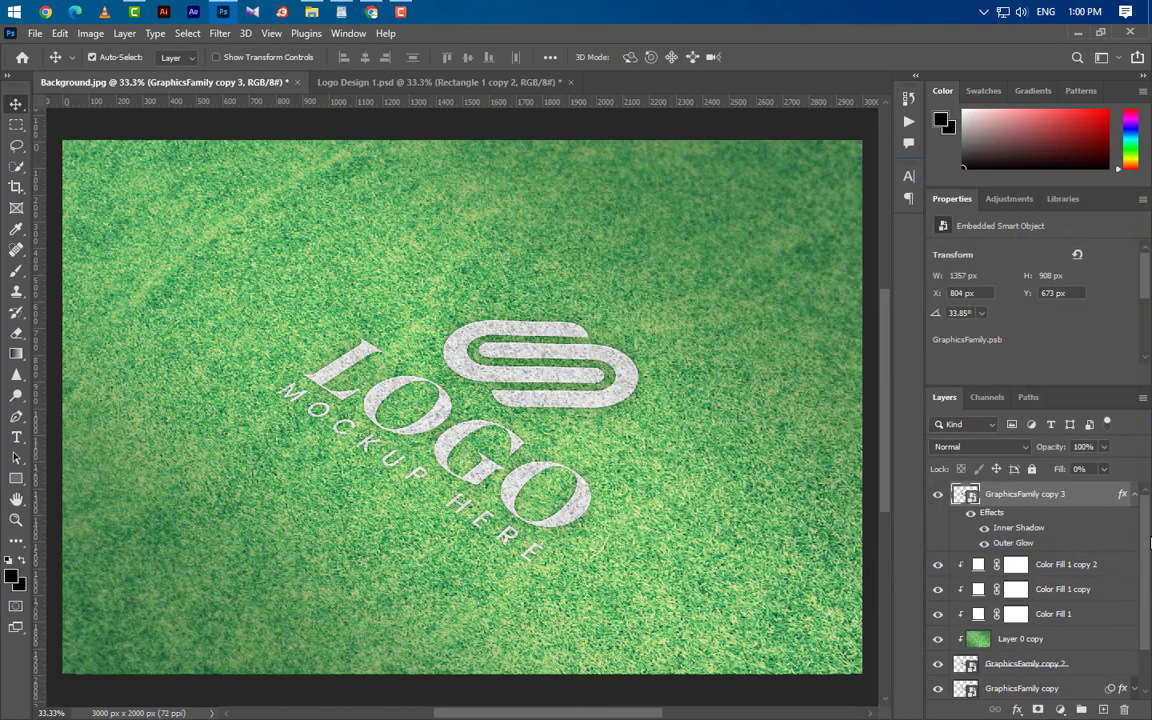
# - Duplicate GraphicsFamily copy 3 as GraphicsFamily copy 4 and remove the duplicate's layer style
pyautogui.click(1135, 495)
pyautogui.rightClick(1095, 502)
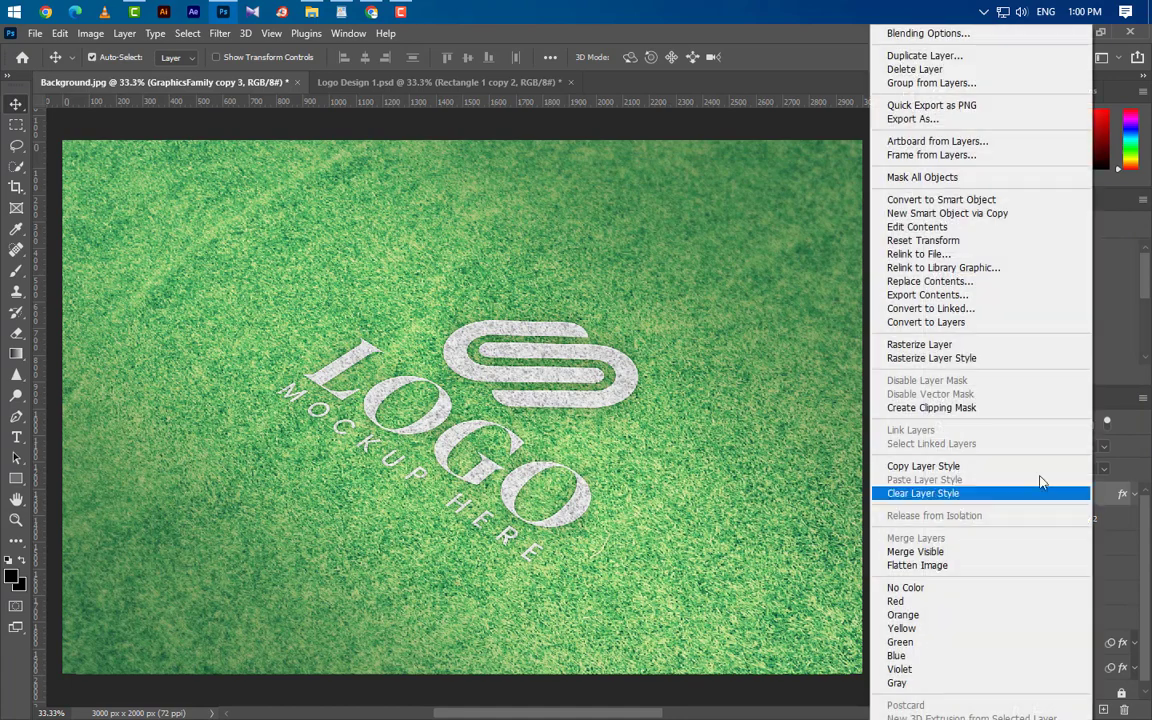
pyautogui.click(960, 57)
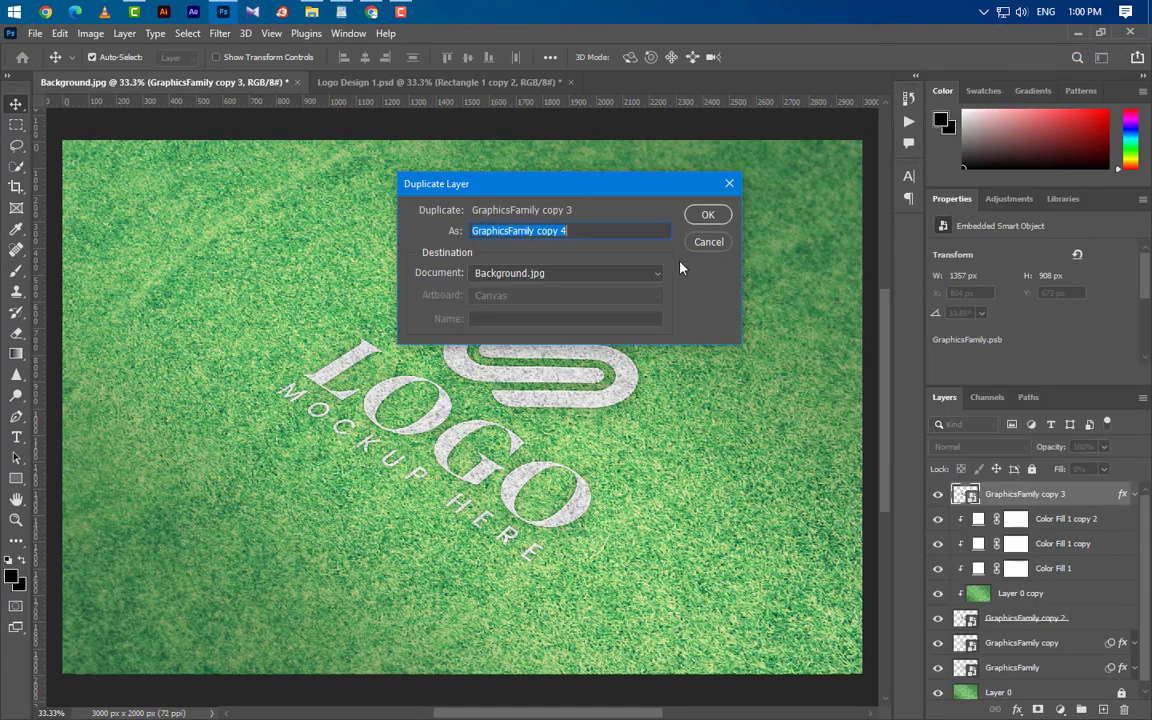
pyautogui.click(709, 215)
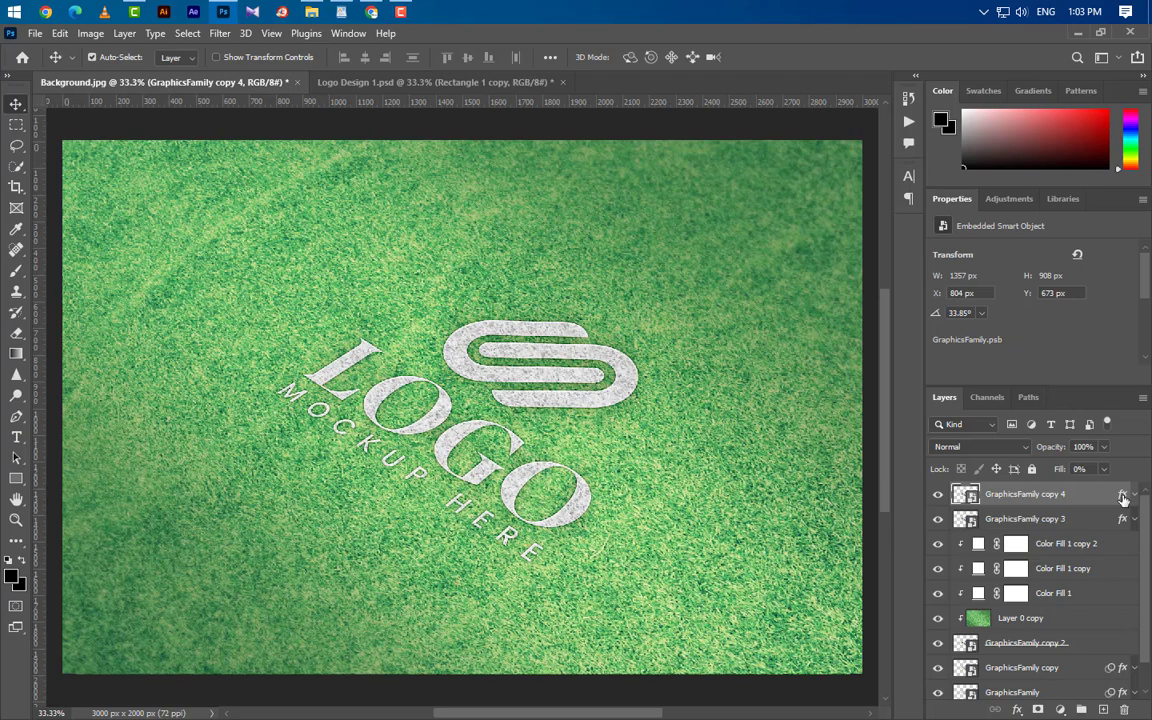
pyautogui.moveTo(1123, 497); pyautogui.dragTo(1124, 709)
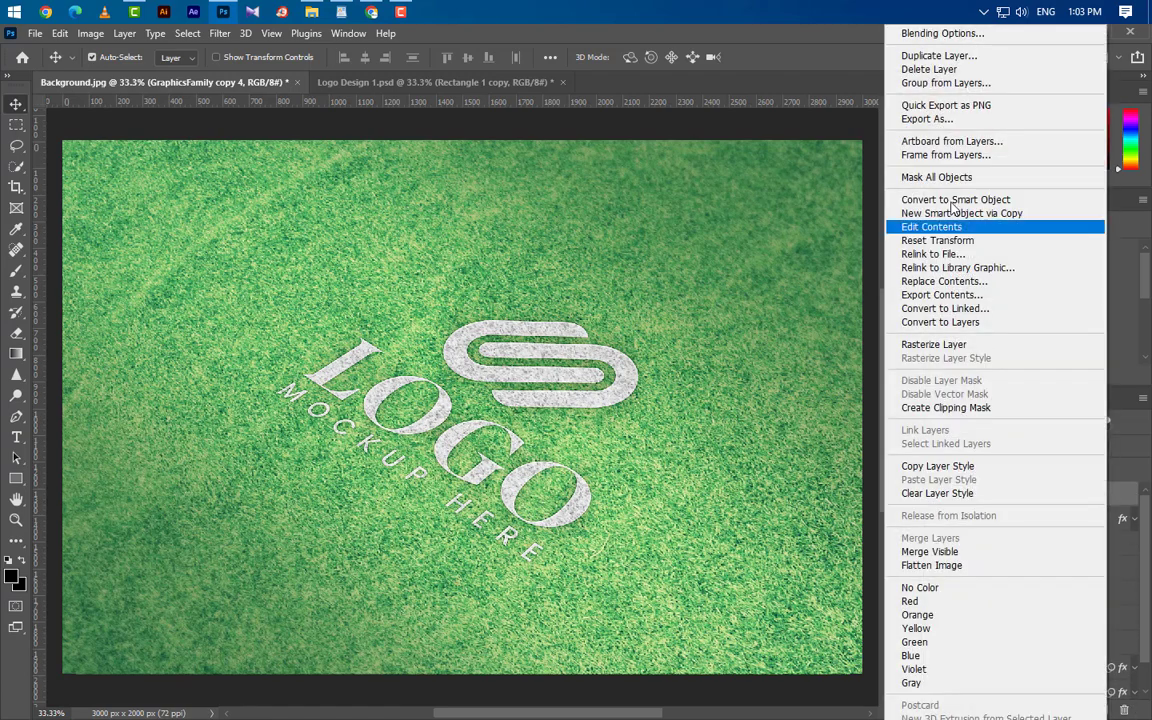
# - Add a black Drop Shadow to GraphicsFamily copy 4 with Overlay blend mode and 40% opacity
pyautogui.click(949, 36)
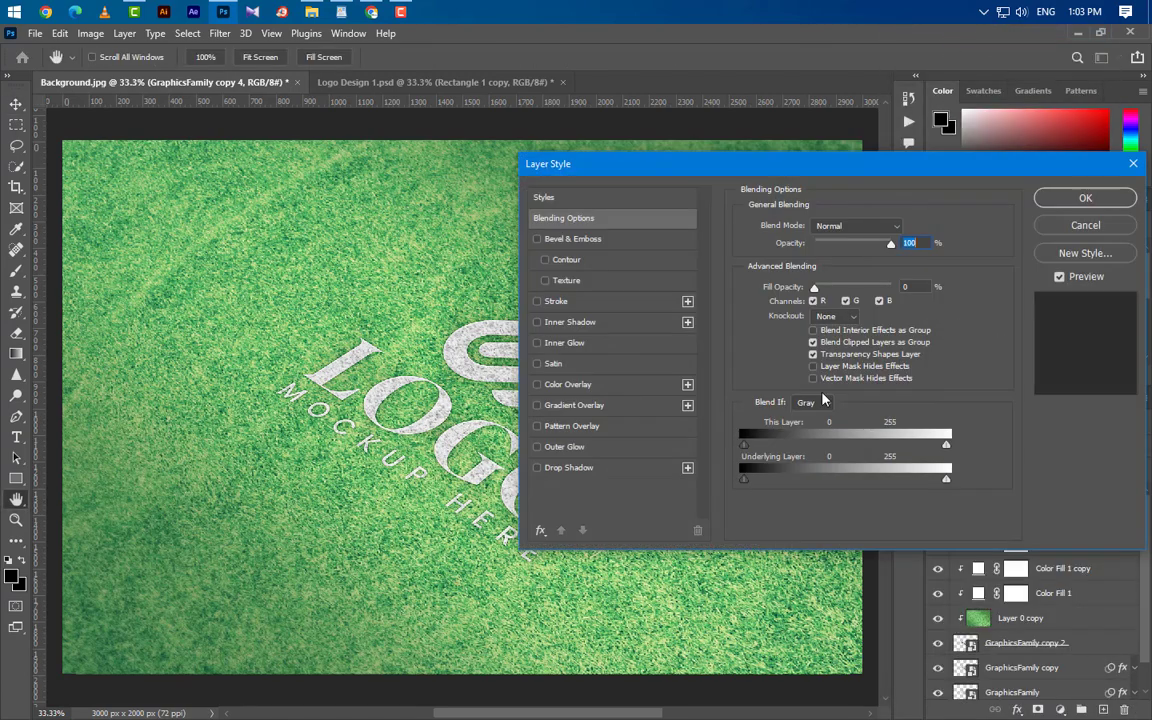
pyautogui.click(645, 470)
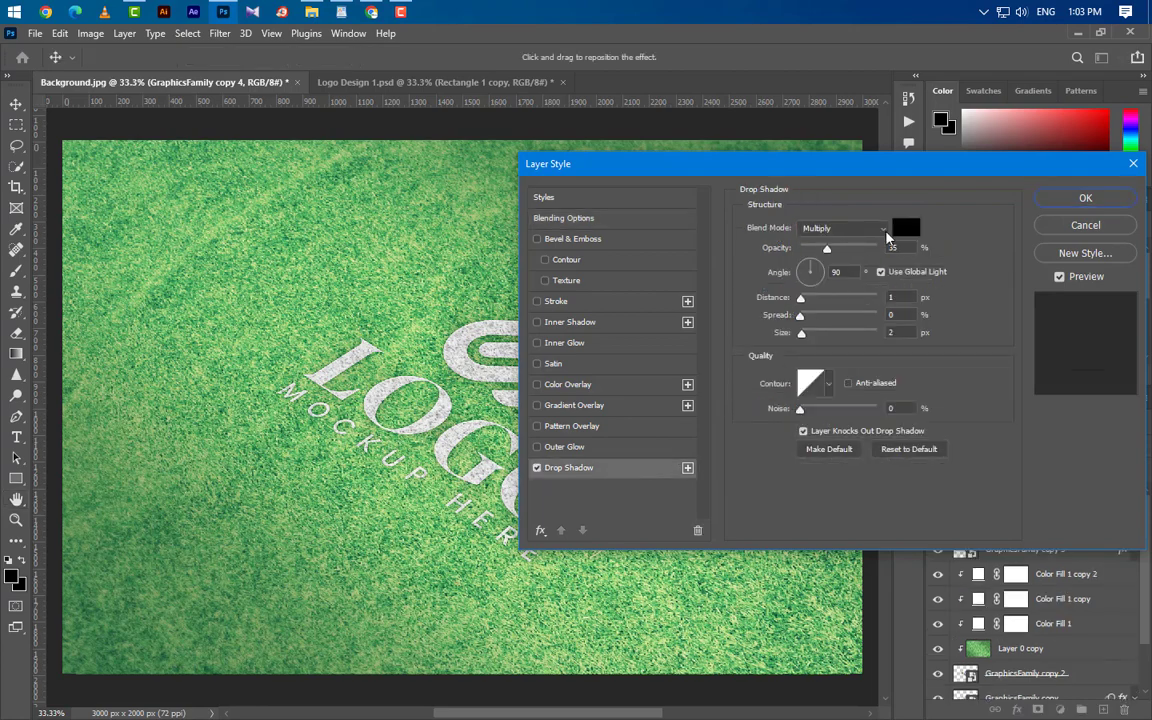
pyautogui.click(904, 229)
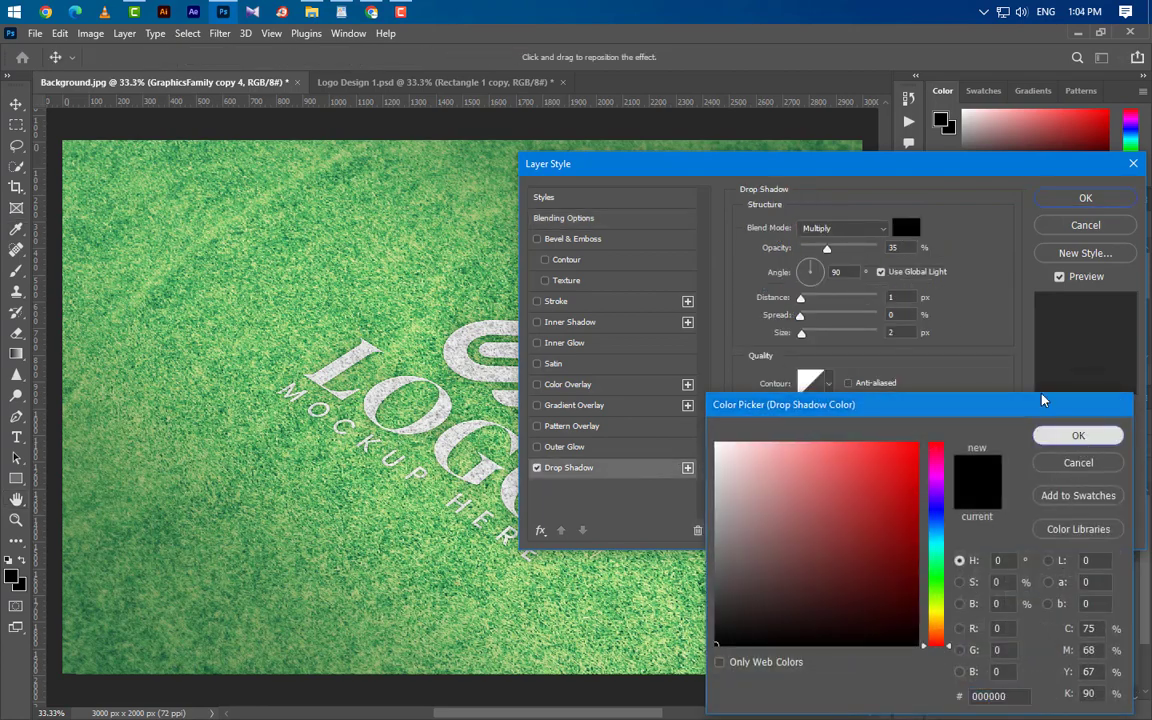
pyautogui.click(1077, 463)
pyautogui.click(840, 228)
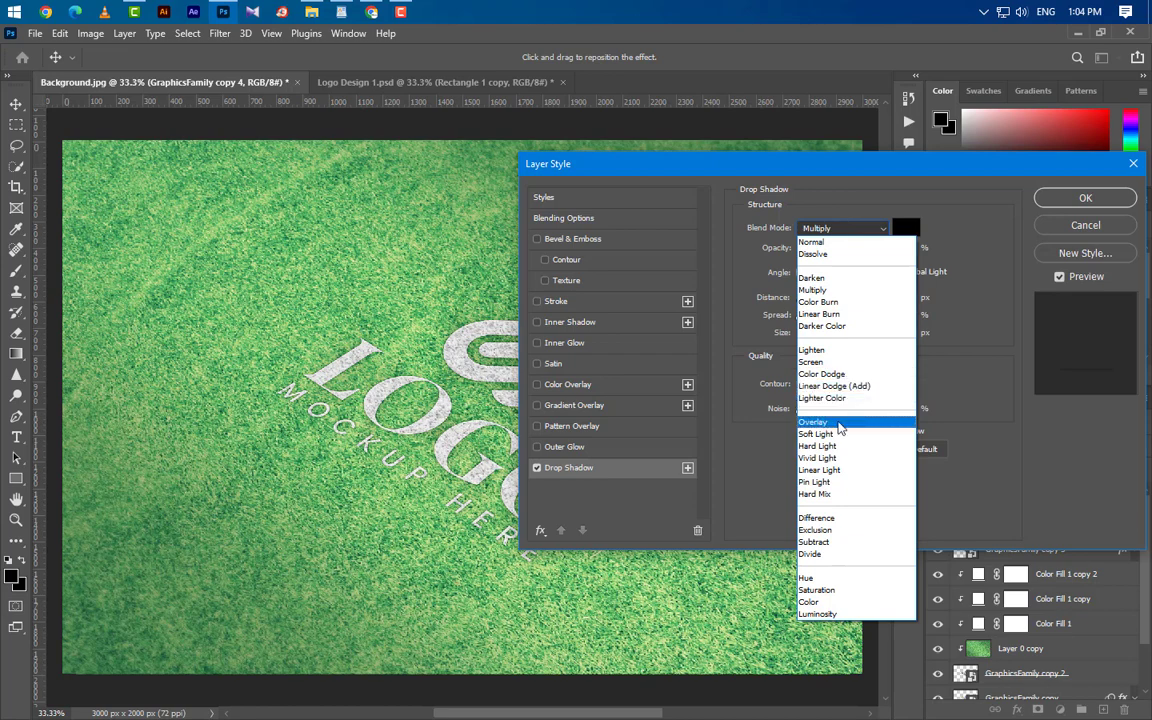
pyautogui.click(818, 422)
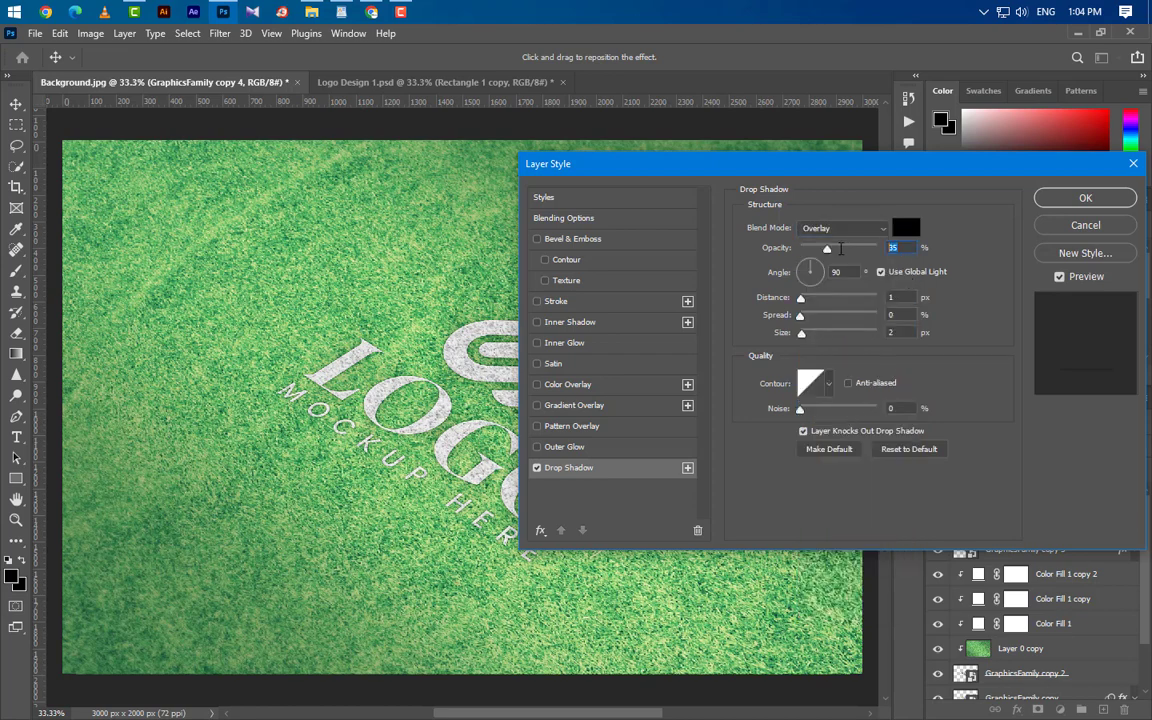
pyautogui.write('40')
# - Turn off global light for the Drop Shadow and apply it with angle 149°, distance 10 px, size 30 px and noise 20%
pyautogui.moveTo(850, 275); pyautogui.dragTo(774, 276)
pyautogui.click(881, 272)
pyautogui.write('145')
pyautogui.moveTo(901, 298); pyautogui.dragTo(857, 297)
pyautogui.write('10')
pyautogui.moveTo(901, 332); pyautogui.dragTo(847, 332)
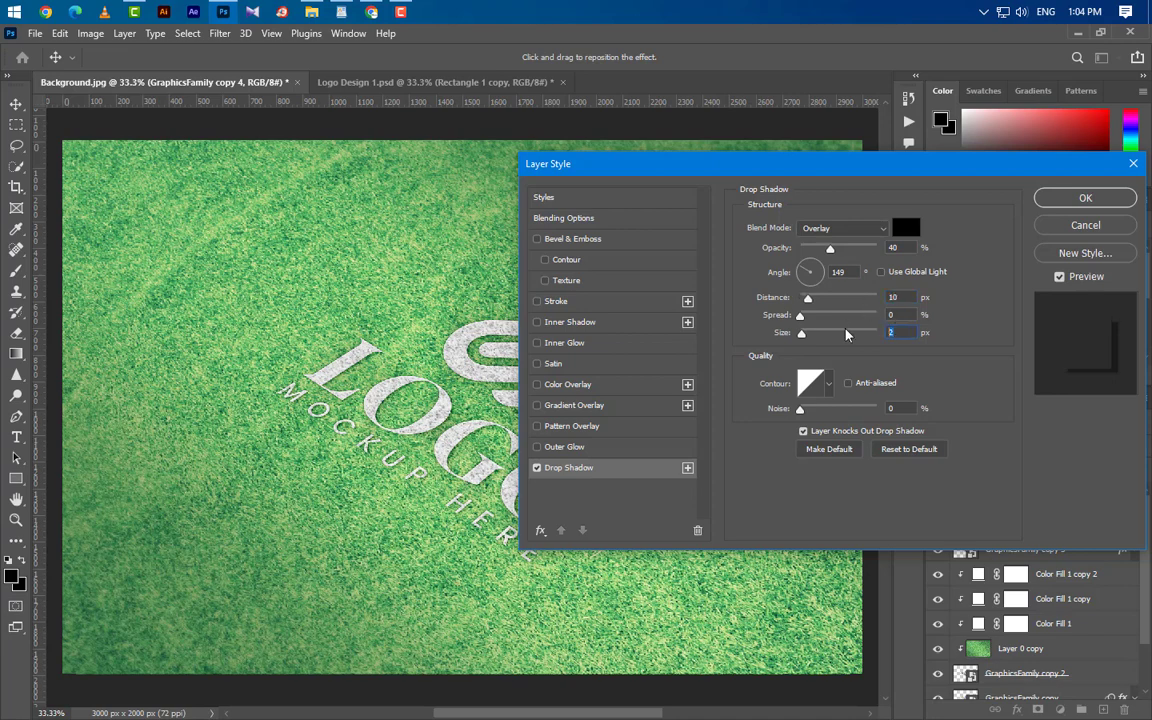
pyautogui.write('30')
pyautogui.write('20')
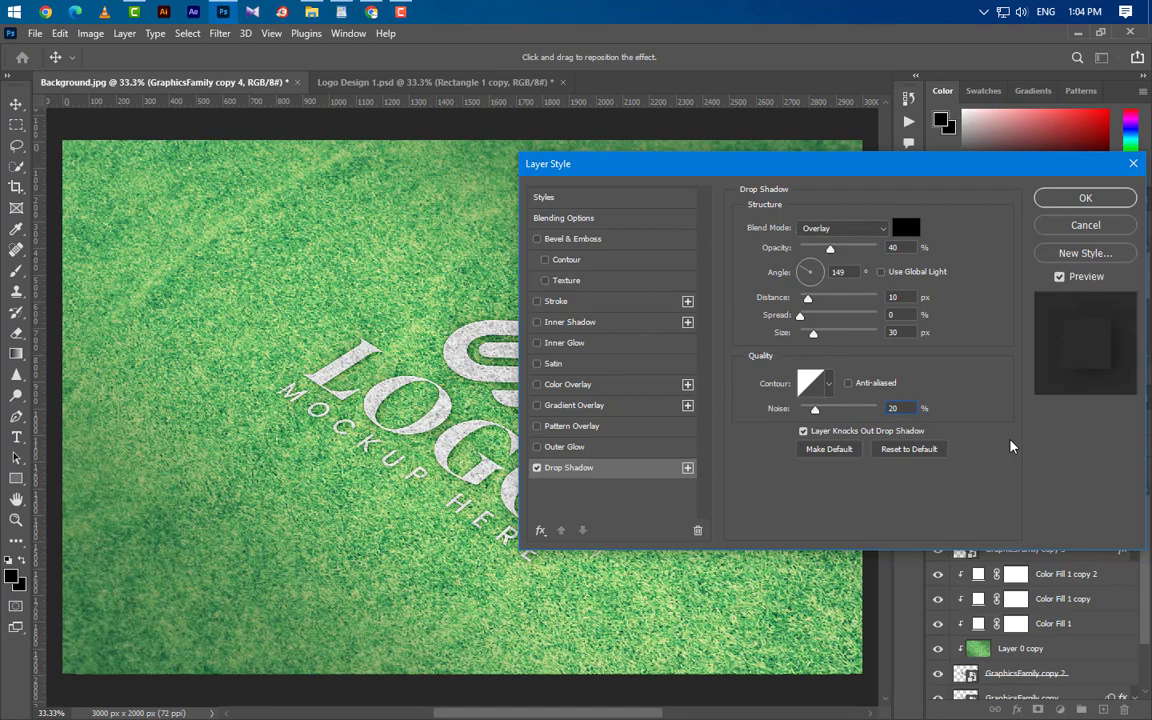
pyautogui.click(1084, 198)
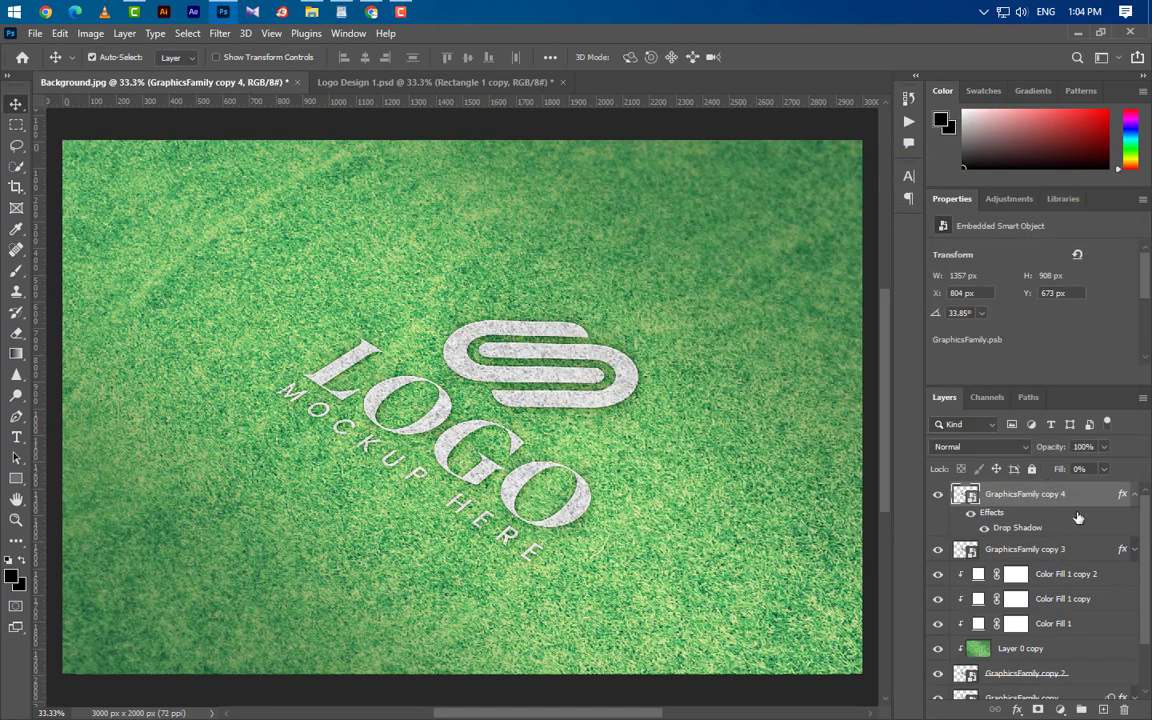
# - Duplicate GraphicsFamily copy 4 as GraphicsFamily copy 5 and remove the duplicate's effects
pyautogui.rightClick(1096, 499)
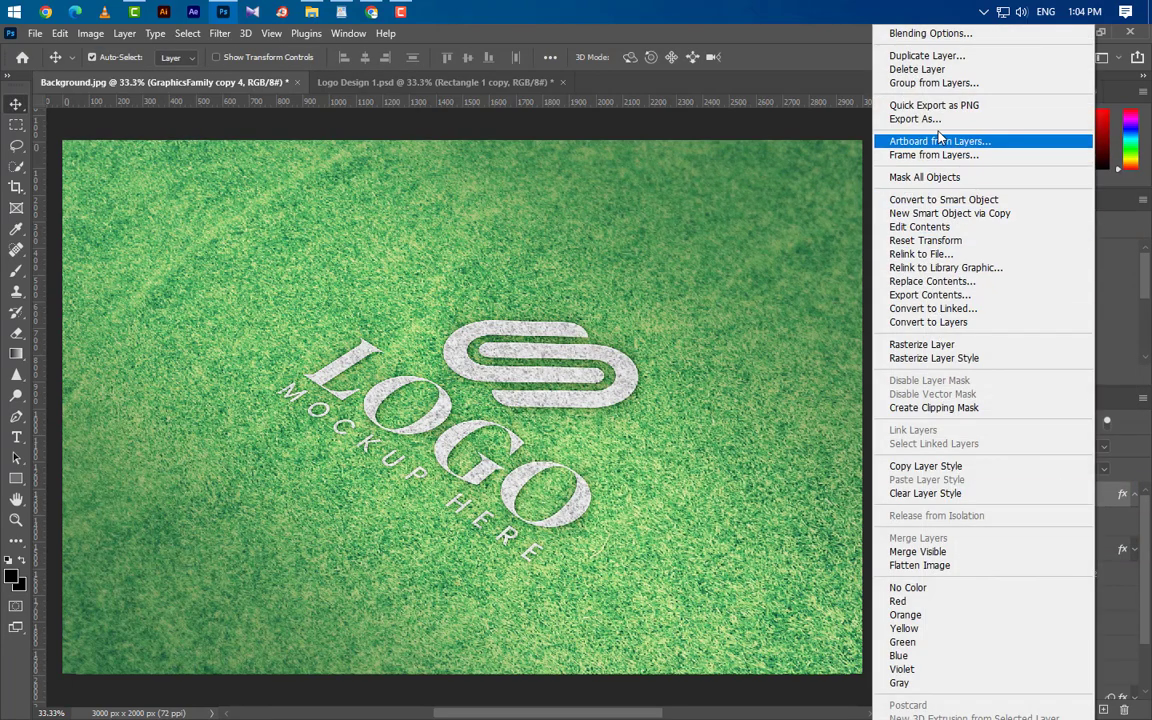
pyautogui.click(935, 56)
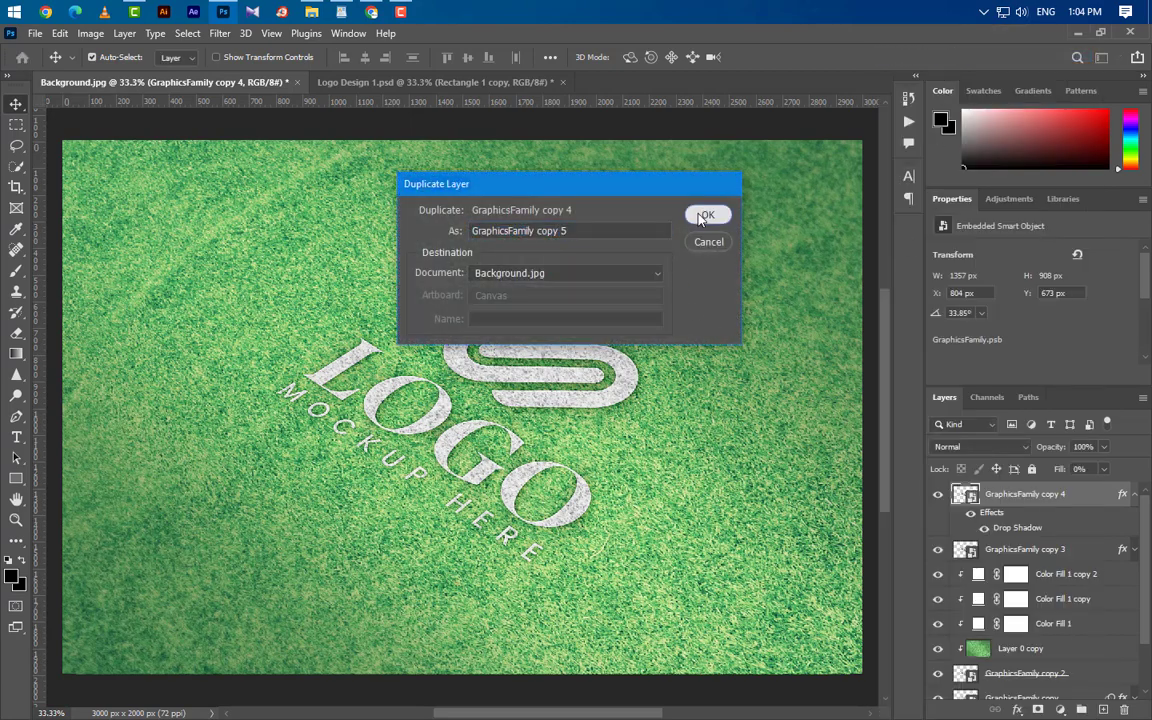
pyautogui.click(707, 214)
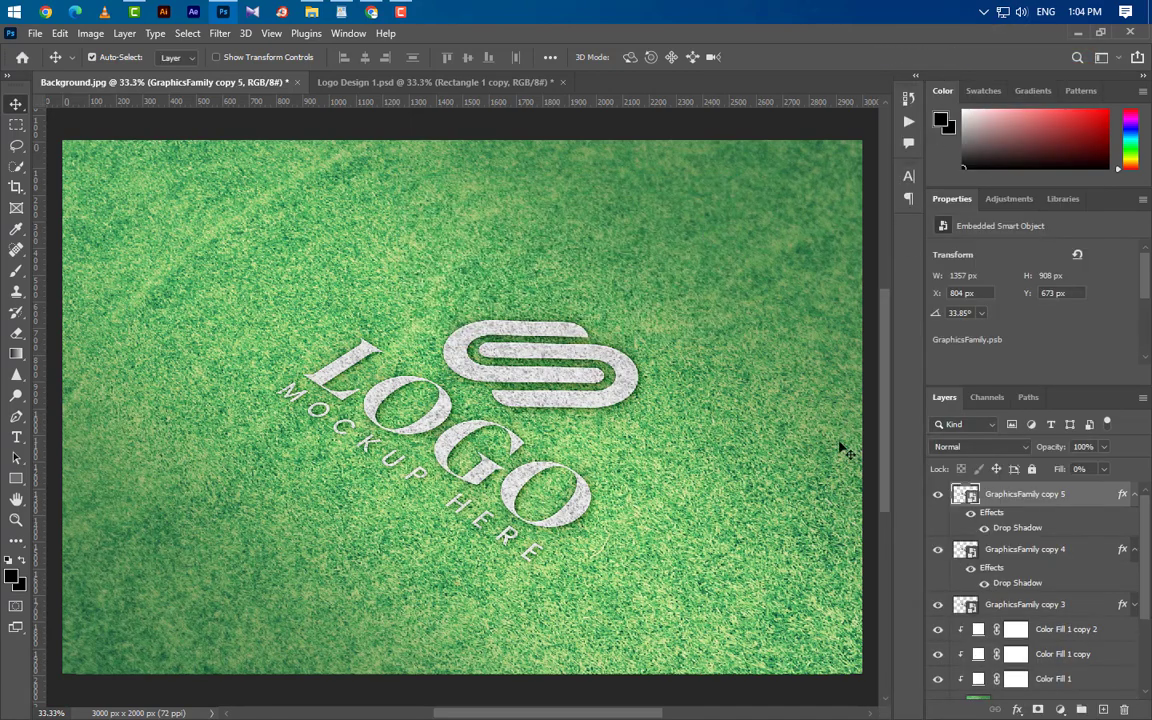
pyautogui.click(1134, 550)
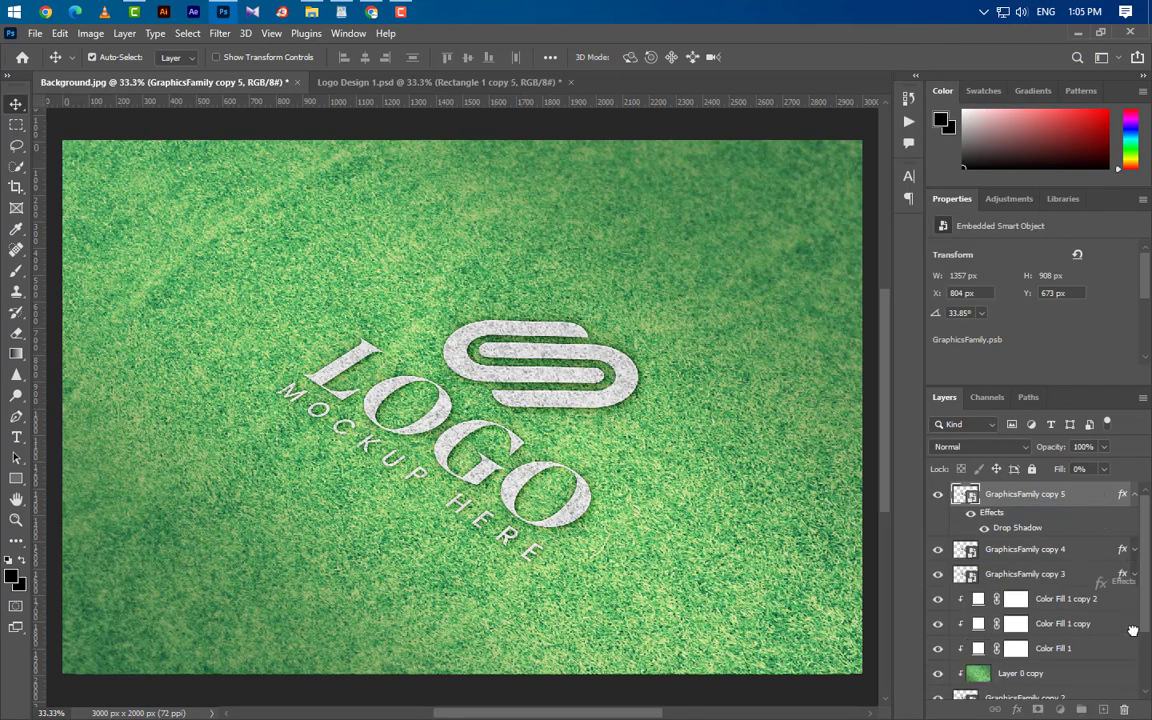
pyautogui.moveTo(1133, 630); pyautogui.dragTo(1103, 555)
# - Add an Inner Shadow to GraphicsFamily copy 5 with Overlay blend mode and white as its color
pyautogui.rightClick(1097, 494)
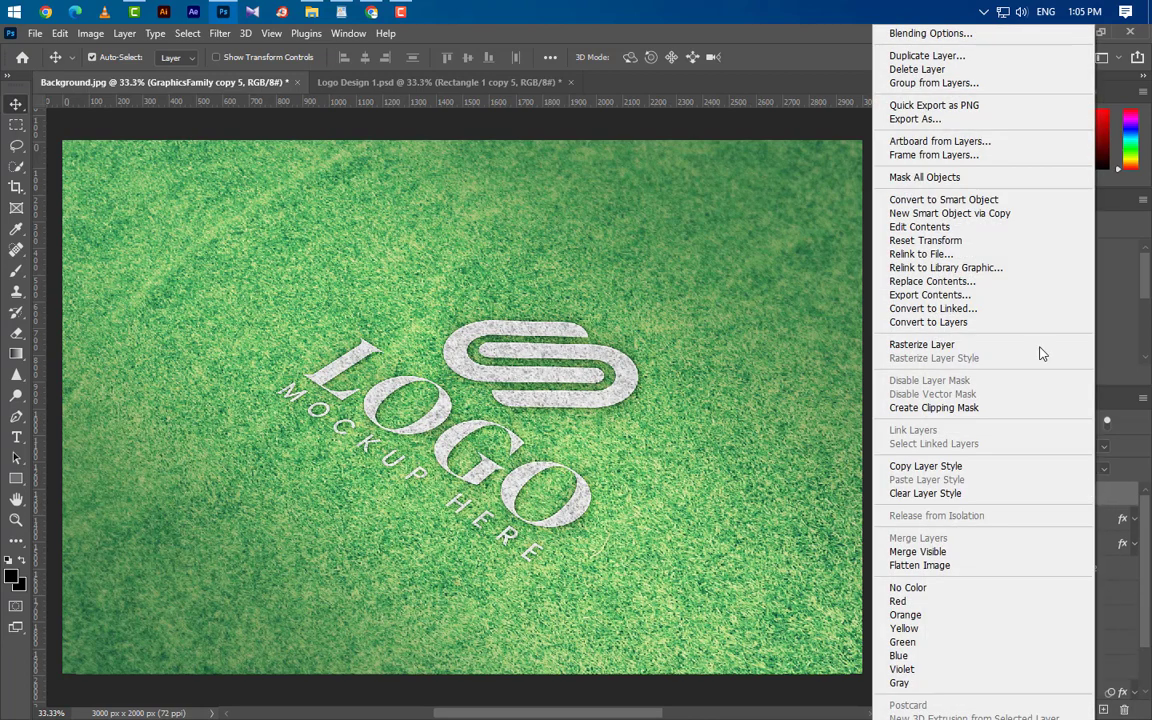
pyautogui.click(935, 36)
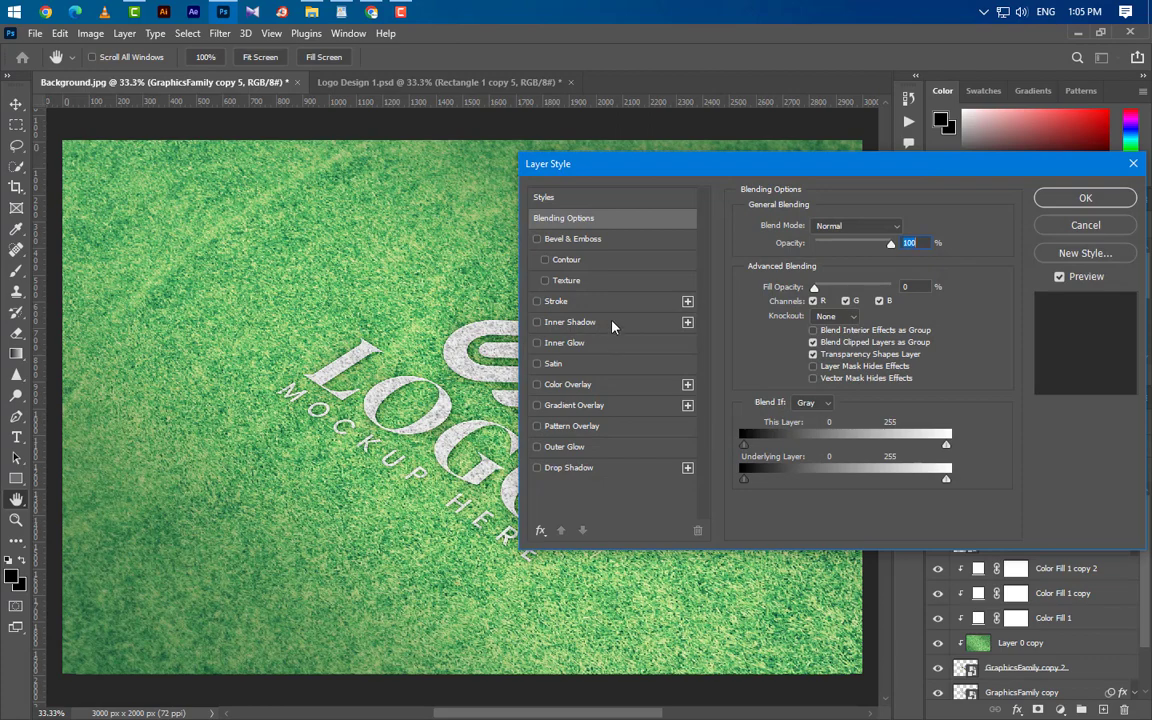
pyautogui.click(613, 325)
pyautogui.click(906, 232)
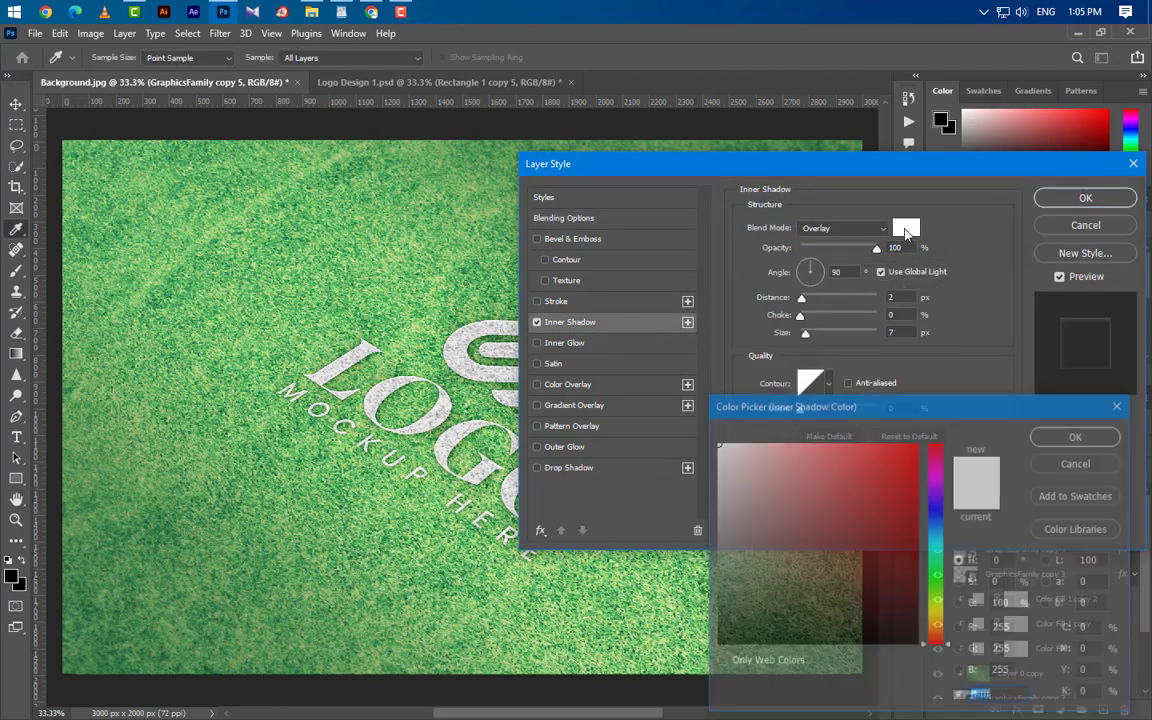
pyautogui.click(1072, 435)
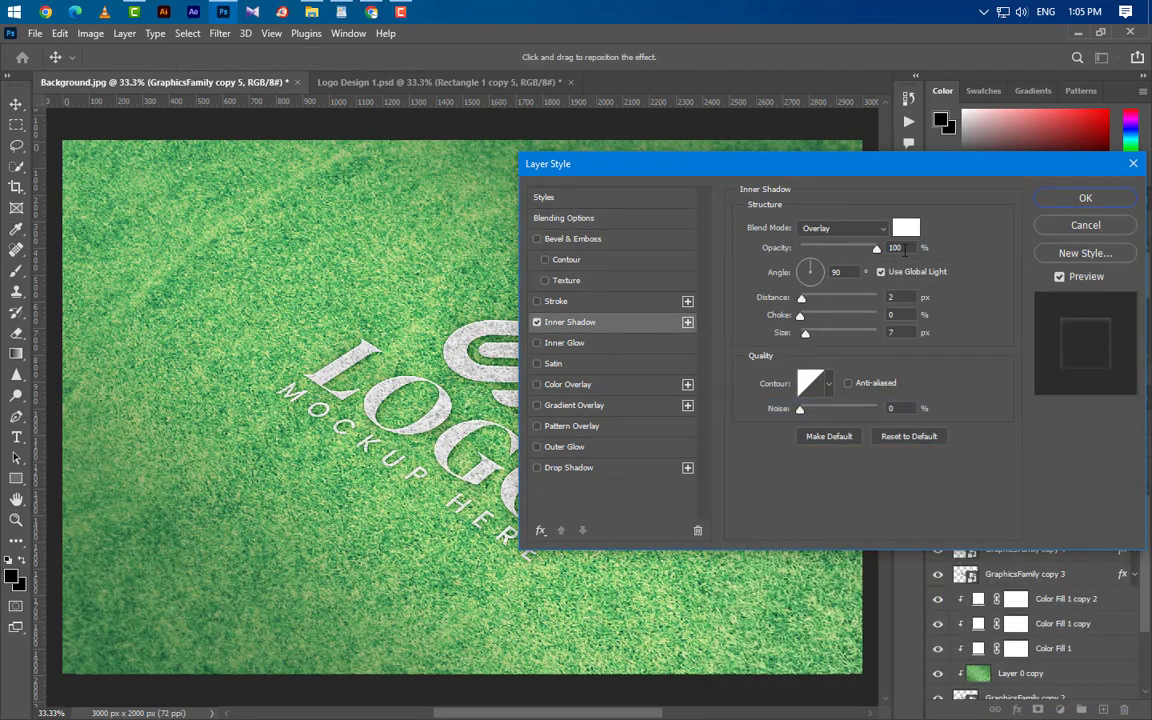
# - Set the Inner Shadow's opacity to 50% and distance to 3 px, apply it and collapse the layer's effects list
pyautogui.doubleClick(904, 250)
pyautogui.write('50')
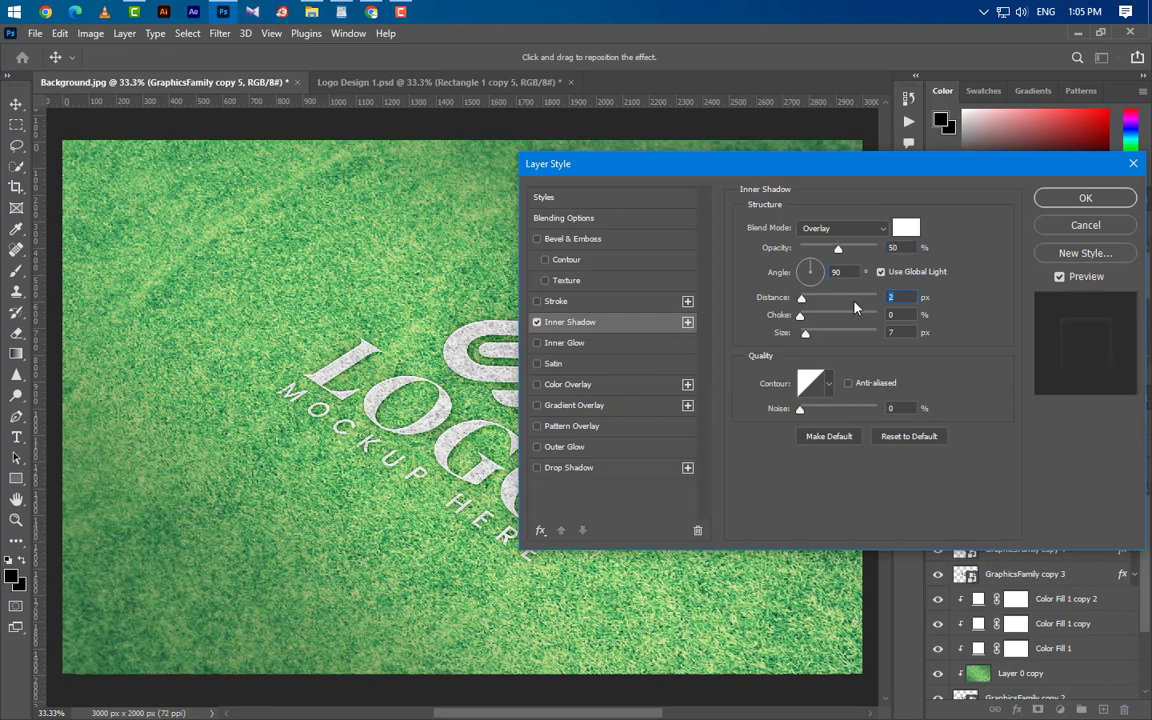
pyautogui.write('3')
pyautogui.press('Tab')
pyautogui.click(1085, 198)
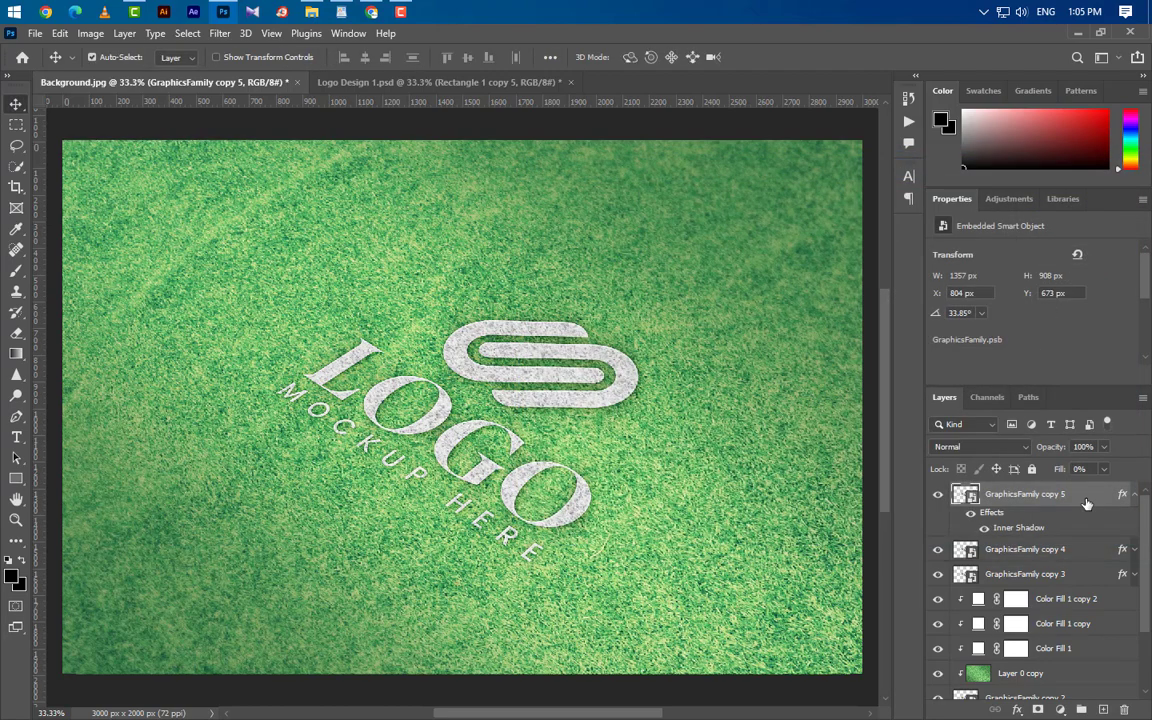
pyautogui.click(1123, 495)
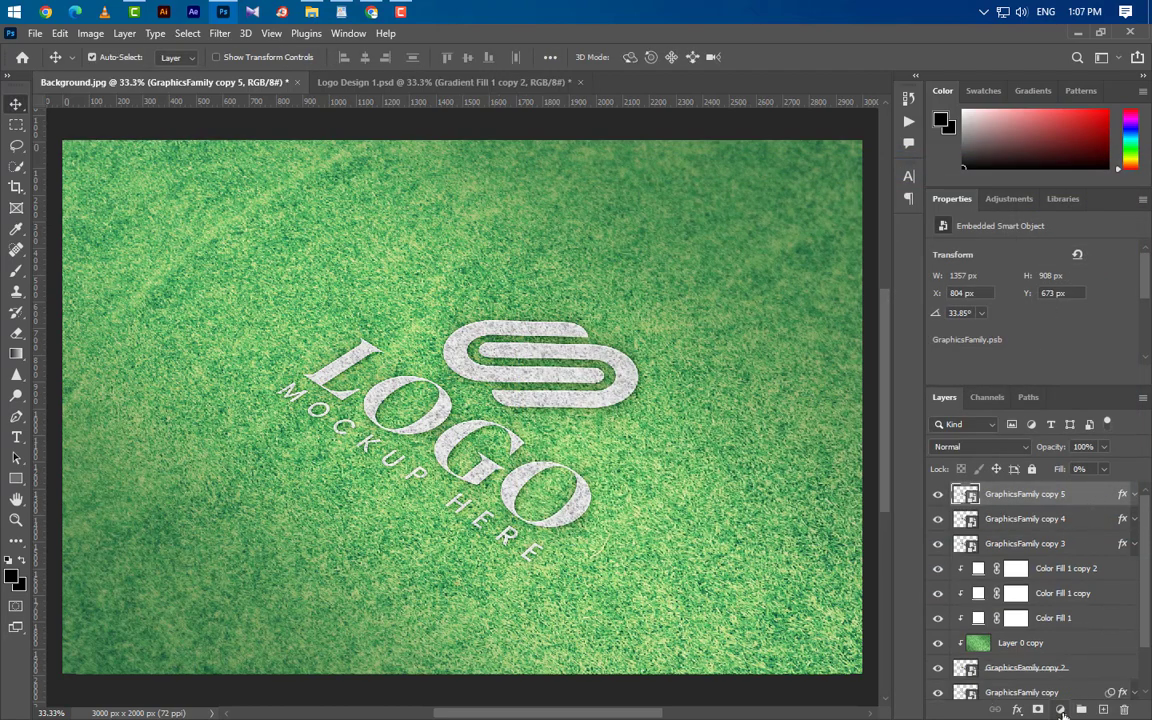
# - Add a Gradient fill layer above GraphicsFamily copy 5 and set the gradient's starting opacity stop to 80%
pyautogui.click(1060, 709)
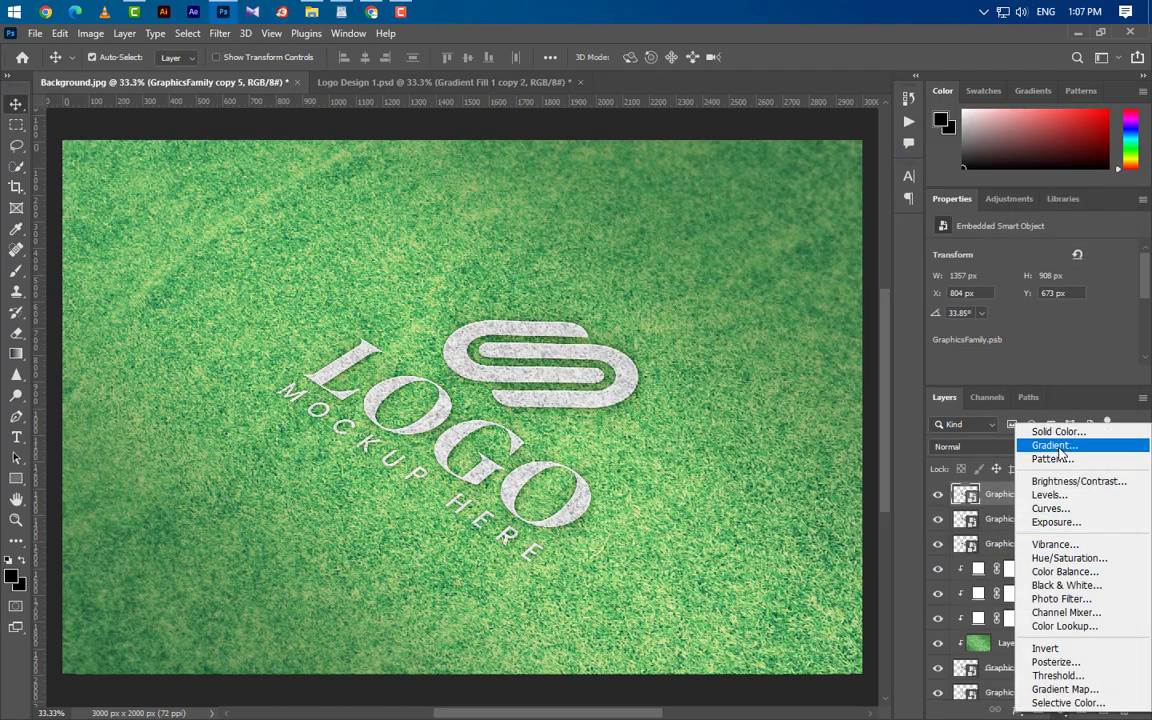
pyautogui.click(1055, 445)
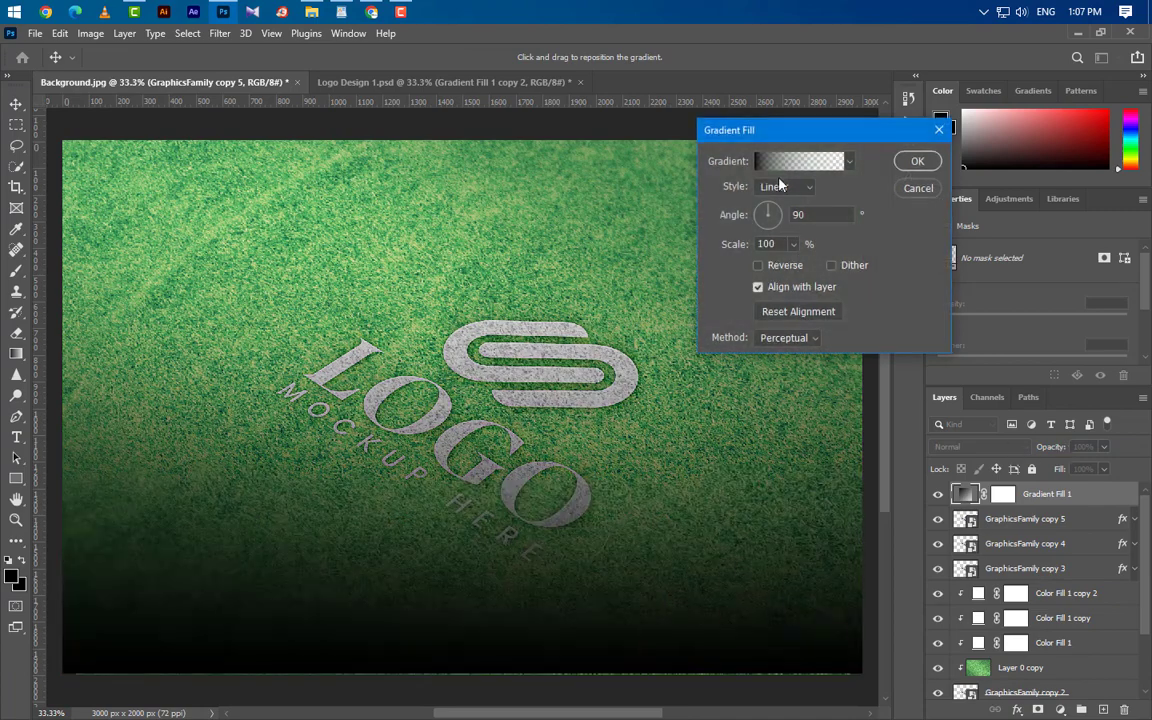
pyautogui.click(800, 160)
pyautogui.click(799, 436)
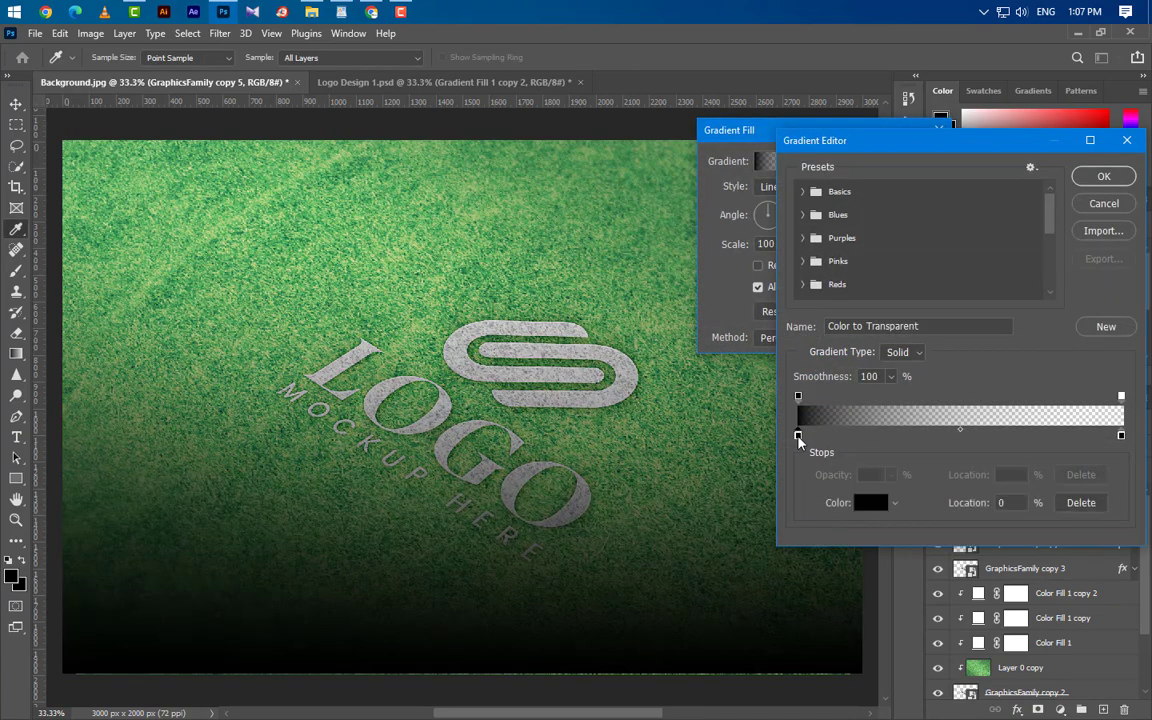
pyautogui.click(798, 397)
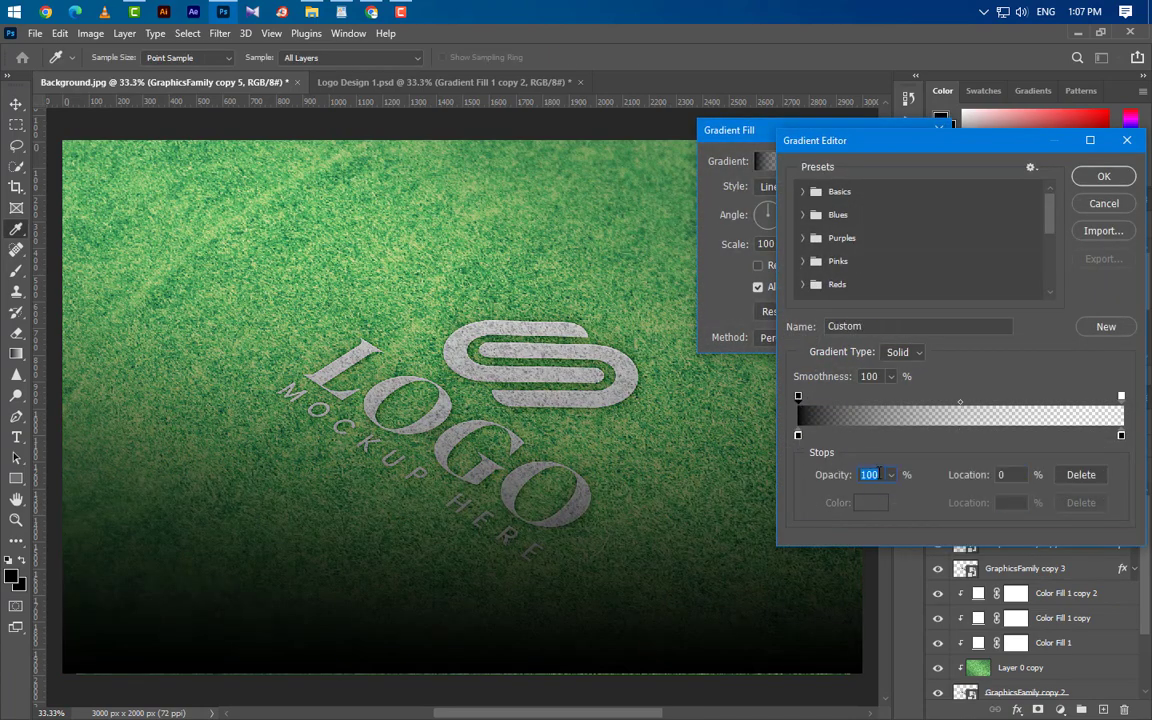
pyautogui.write('80')
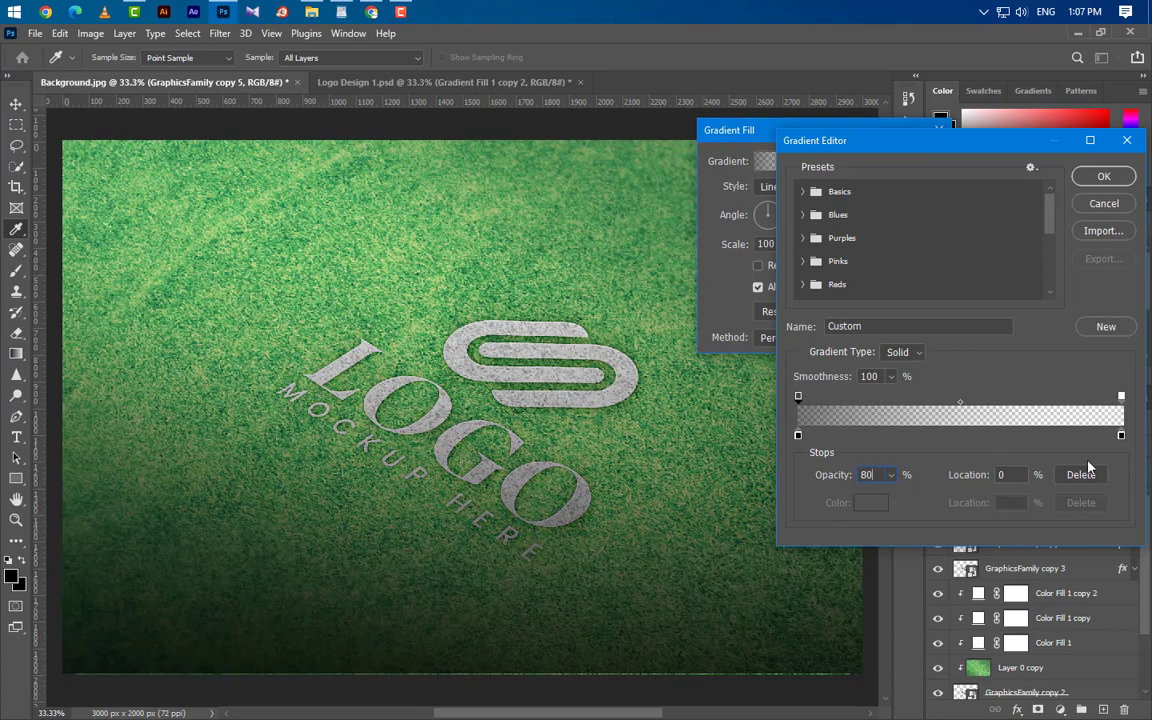
# - Change the gradient's end color stop to white (ffffff) and move it slightly inward from the gradient's end
pyautogui.doubleClick(1122, 438)
pyautogui.moveTo(755, 502); pyautogui.dragTo(699, 434)
pyautogui.moveTo(716, 490); pyautogui.dragTo(715, 442)
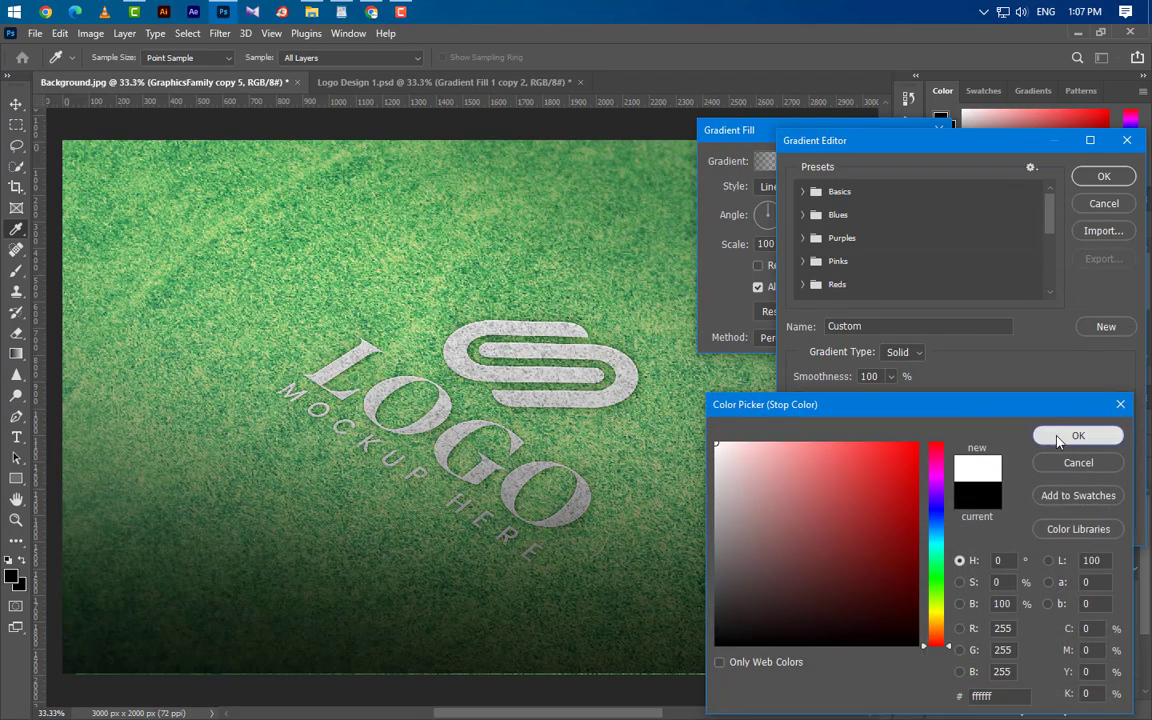
pyautogui.click(1078, 435)
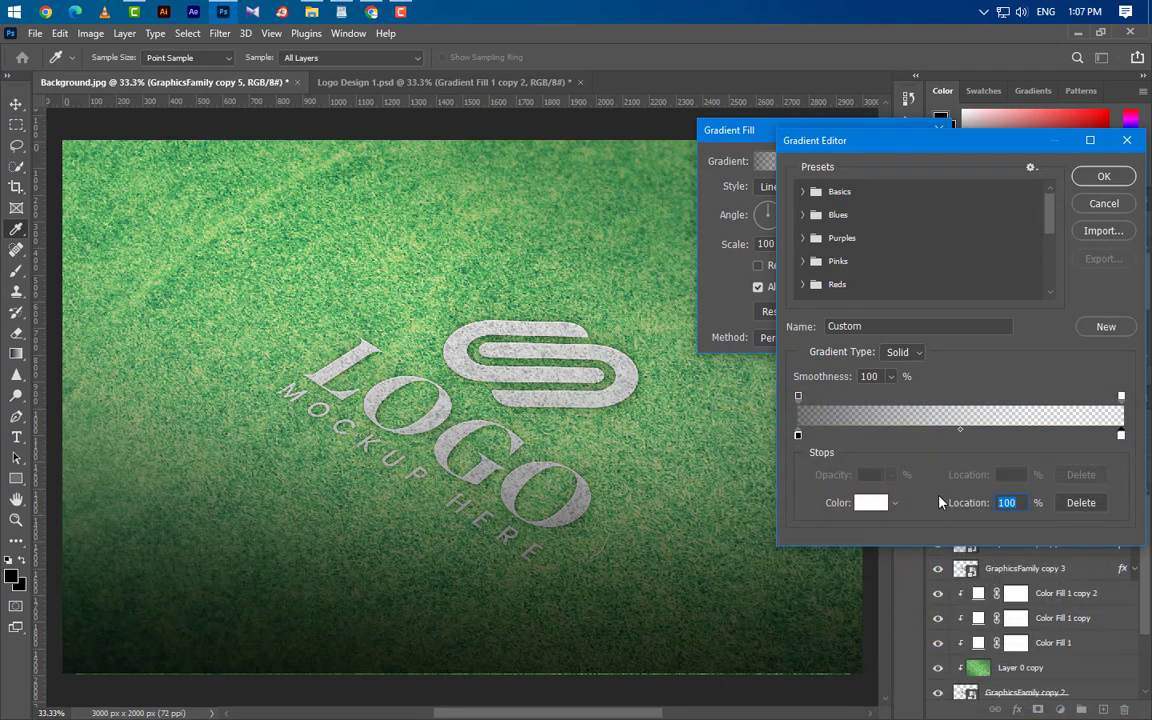
pyautogui.moveTo(1121, 435); pyautogui.dragTo(1073, 435)
# - Raise the gradient's end opacity stop to 100% and accept the edited gradient
pyautogui.click(1121, 396)
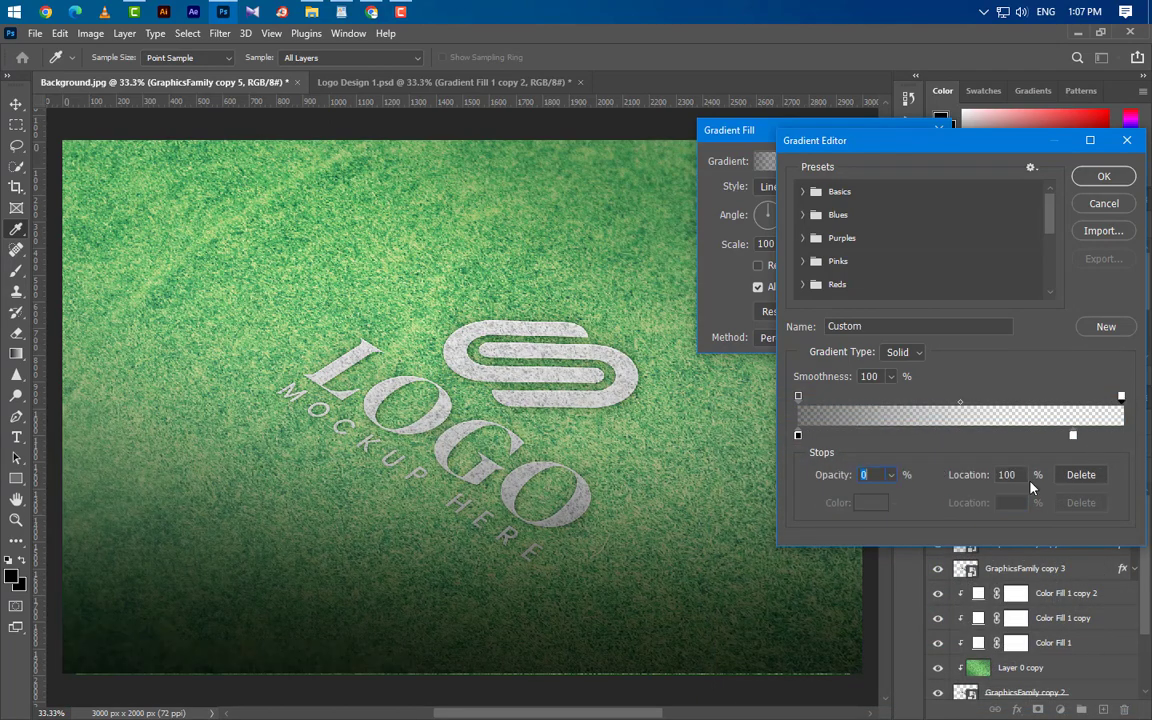
pyautogui.click(891, 475)
pyautogui.moveTo(889, 496); pyautogui.dragTo(975, 495)
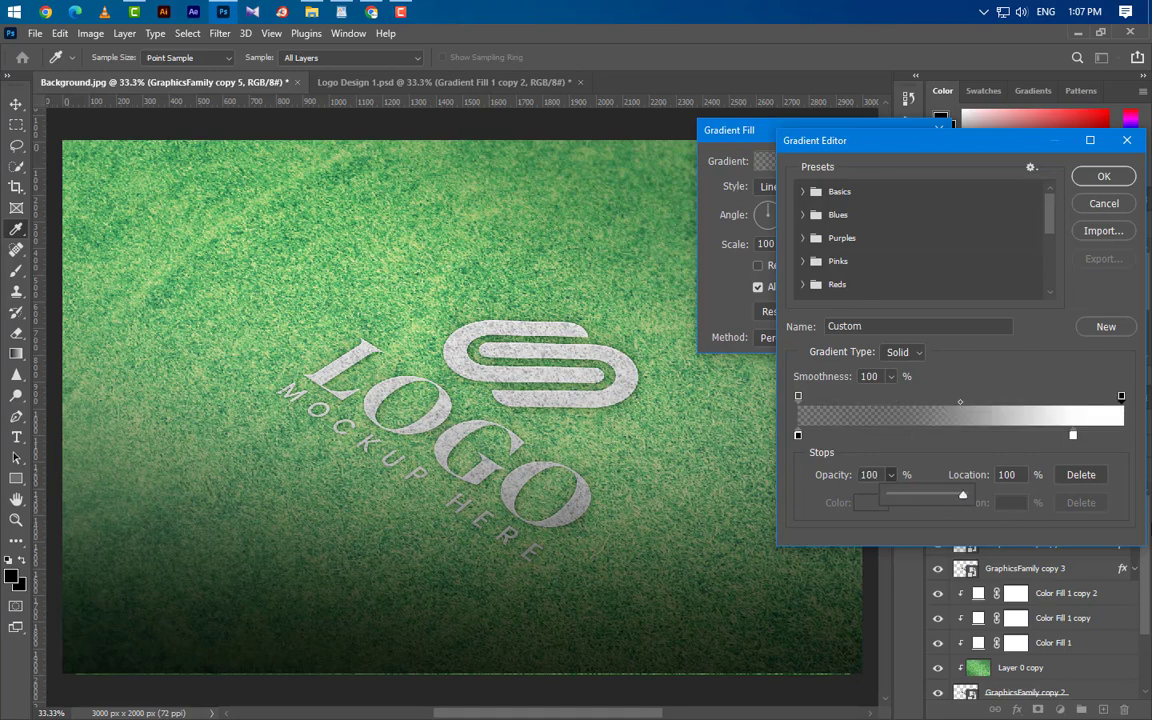
pyautogui.click(1118, 180)
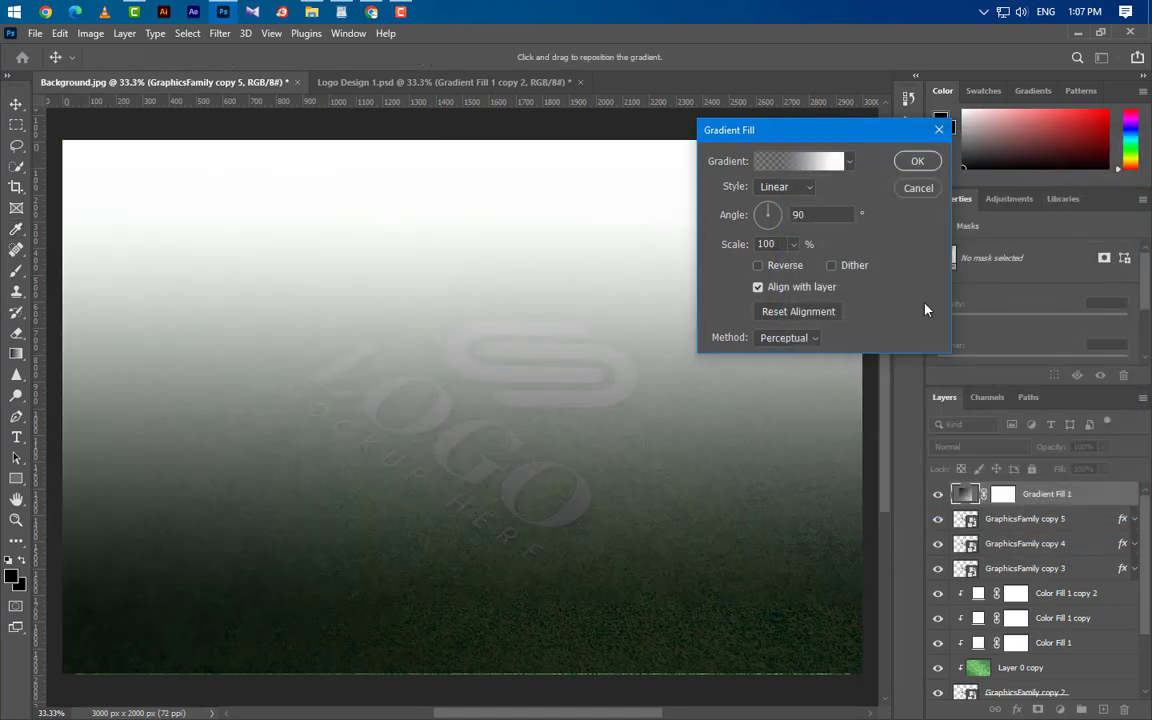
# - Set the gradient fill's scale to 150% and apply the fill
pyautogui.moveTo(811, 215); pyautogui.dragTo(720, 249)
pyautogui.write('150')
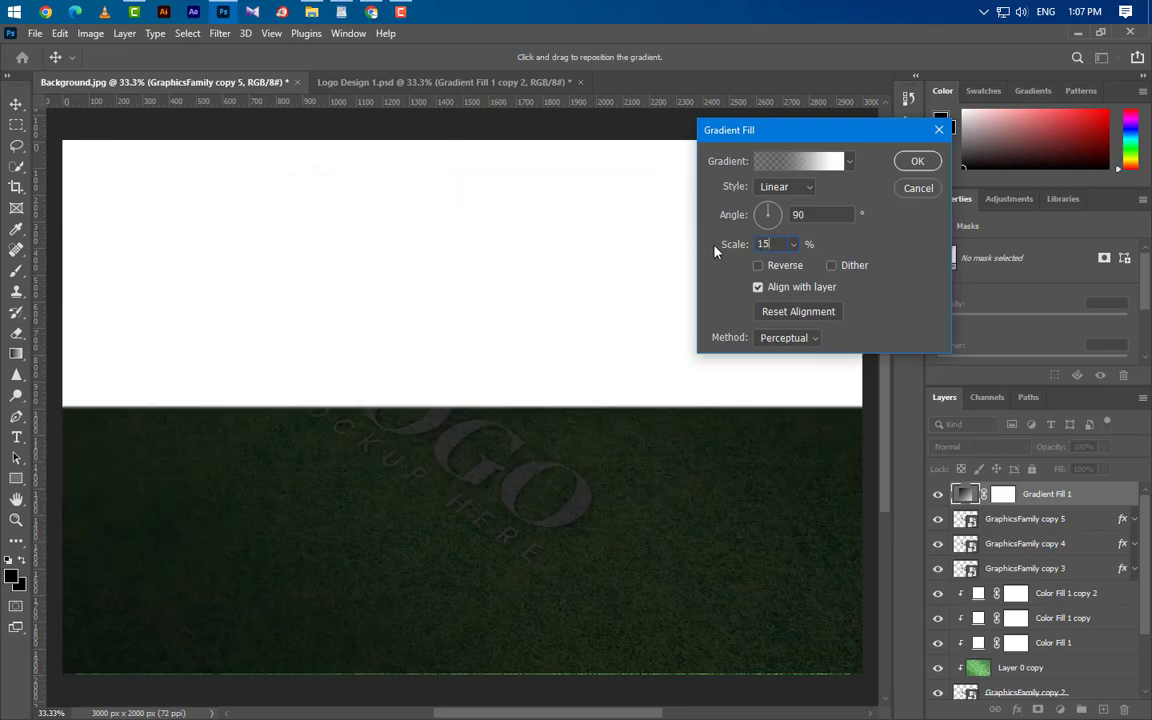
pyautogui.click(918, 162)
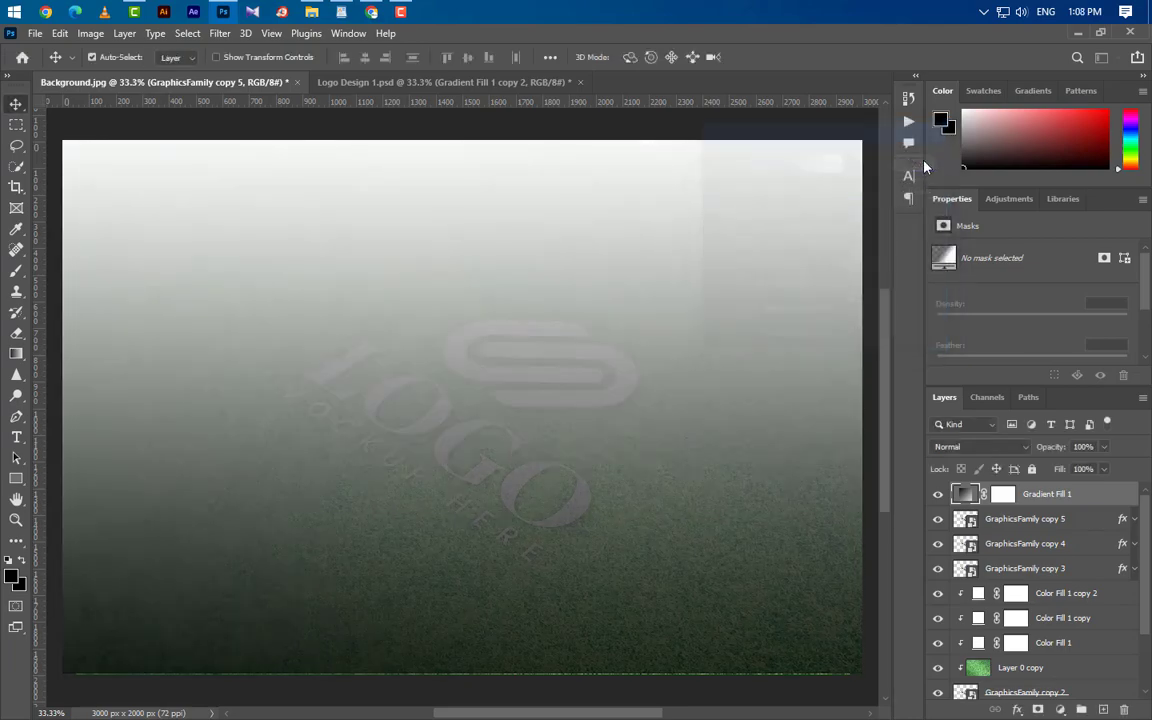
# - Set Gradient Fill 1 to the Soft Light blend mode with 50% opacity
pyautogui.click(990, 446)
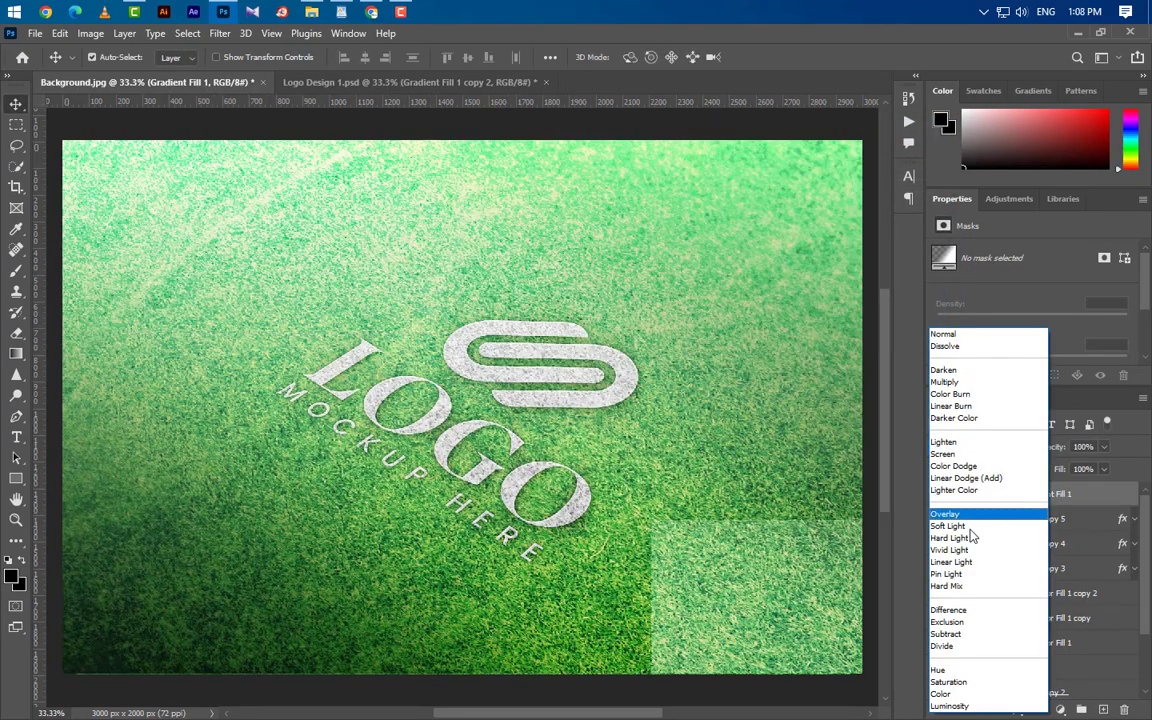
pyautogui.click(975, 526)
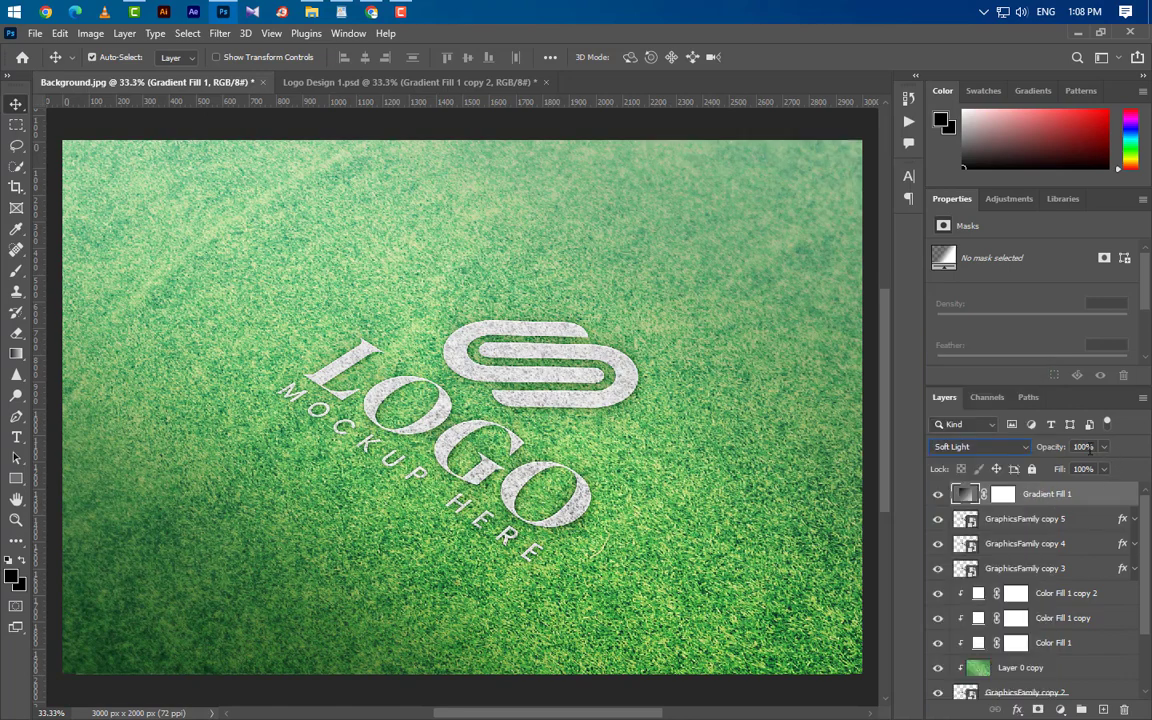
pyautogui.write('50')
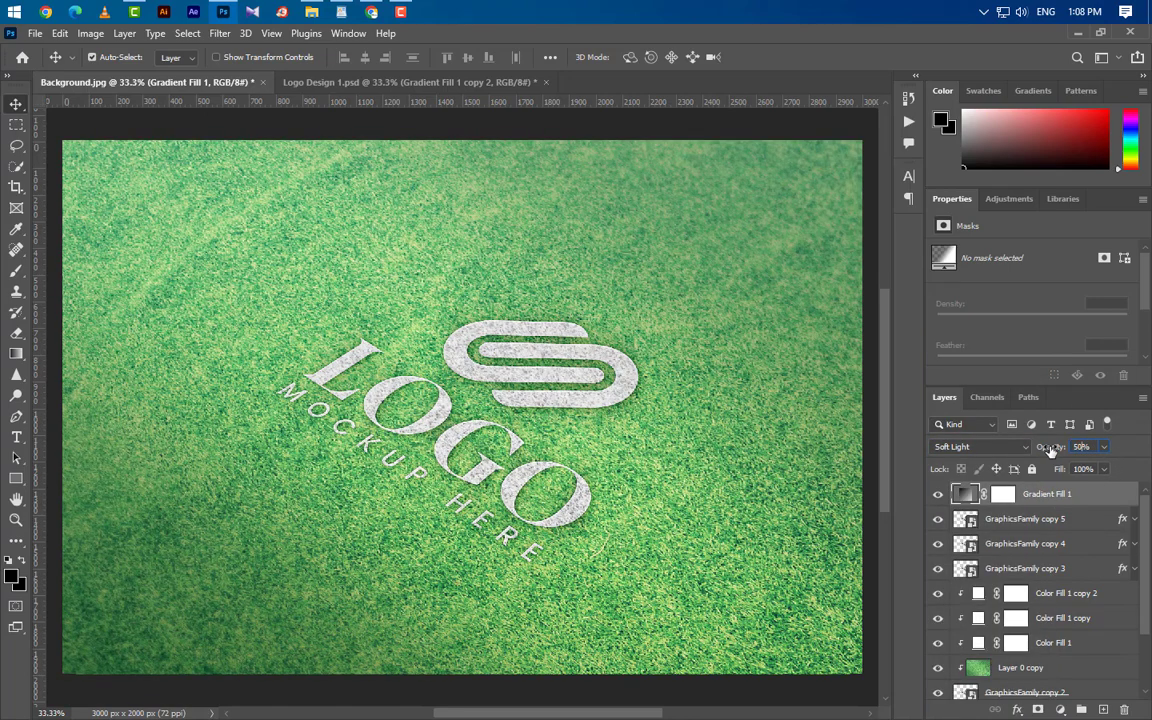
# - Duplicate Gradient Fill 1 and set the duplicate's opacity to 35%
pyautogui.rightClick(983, 494)
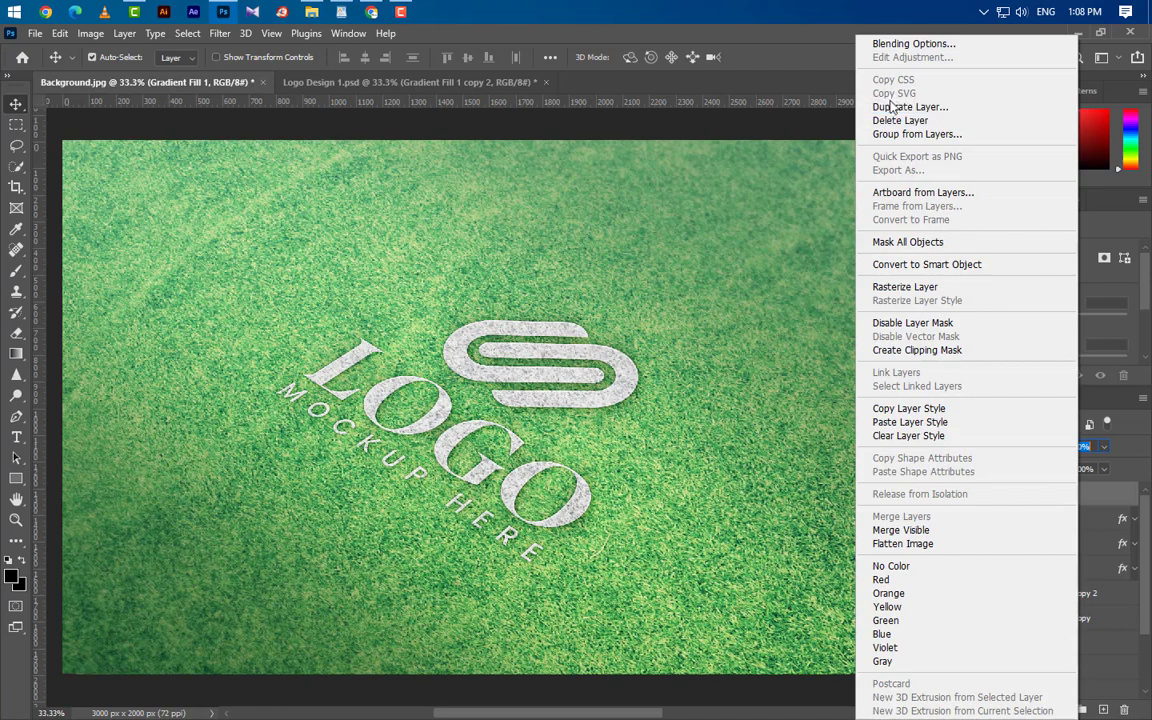
pyautogui.click(905, 106)
pyautogui.click(700, 213)
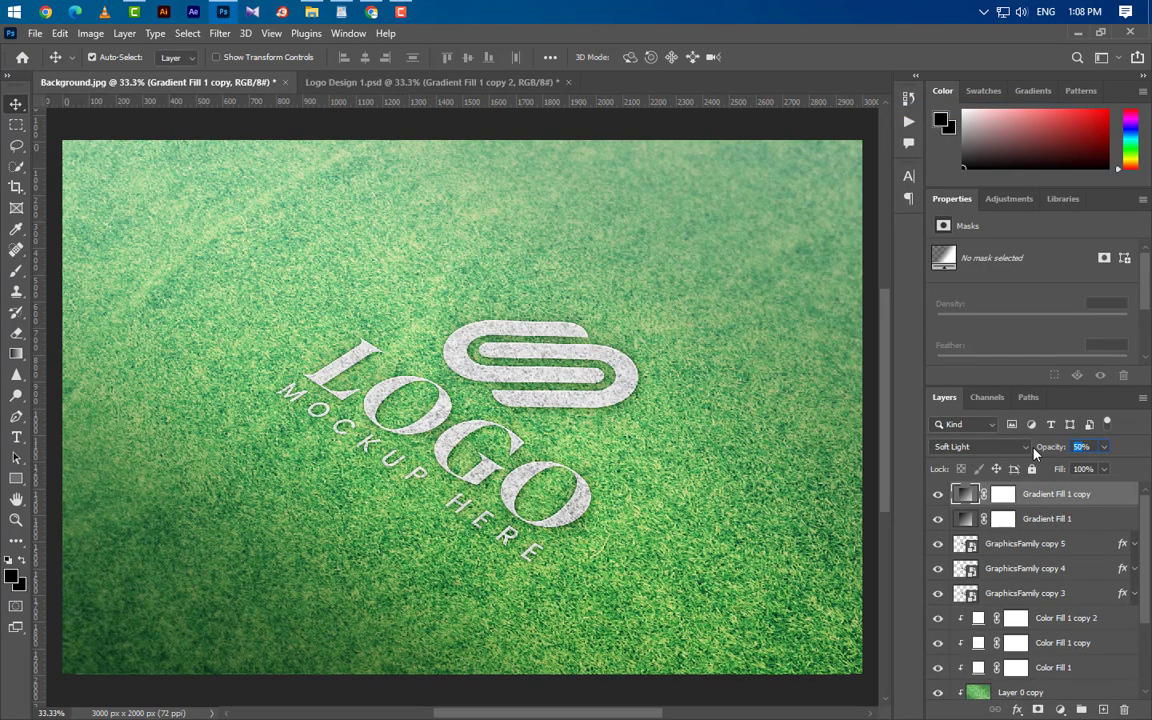
pyautogui.write('35')
# - Change the gradient angle of Gradient Fill 1 copy to 135° and apply it
pyautogui.doubleClick(963, 494)
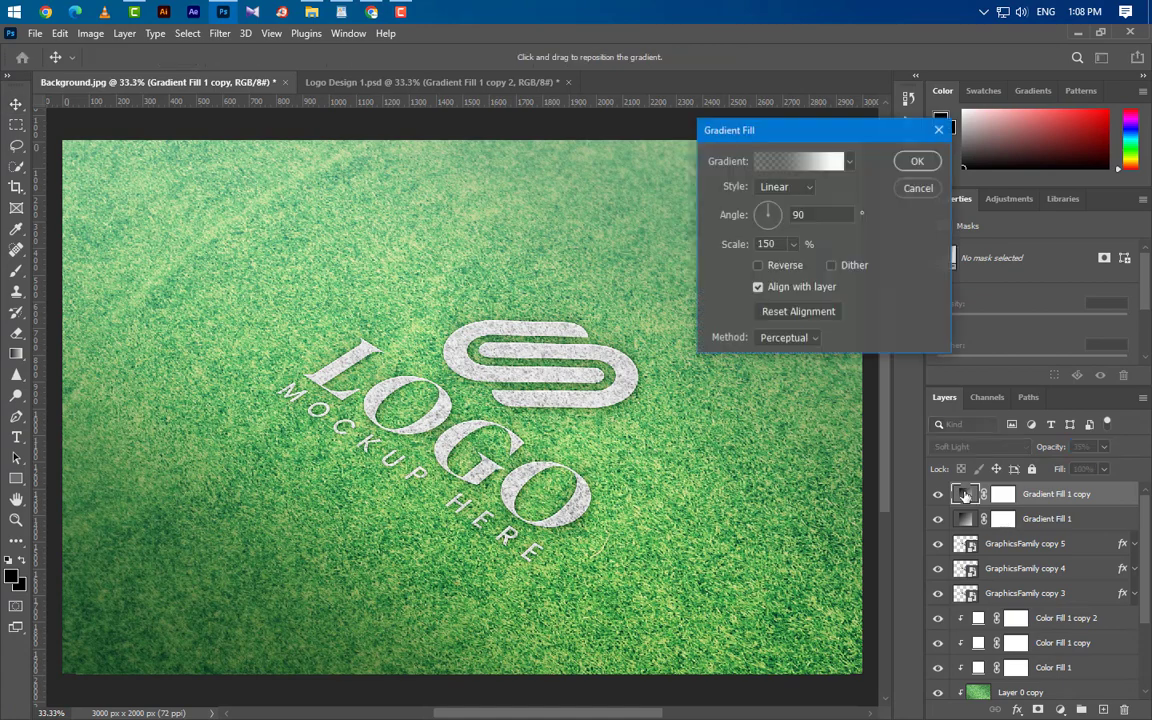
pyautogui.doubleClick(808, 214)
pyautogui.write('135')
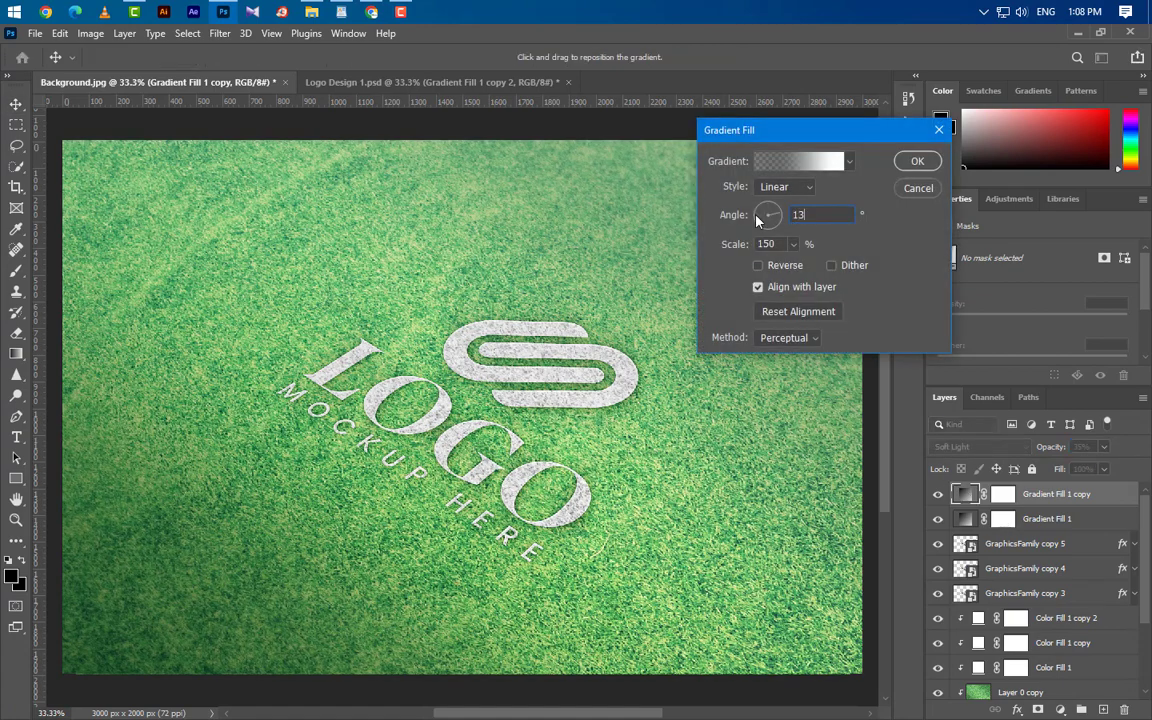
pyautogui.click(917, 161)
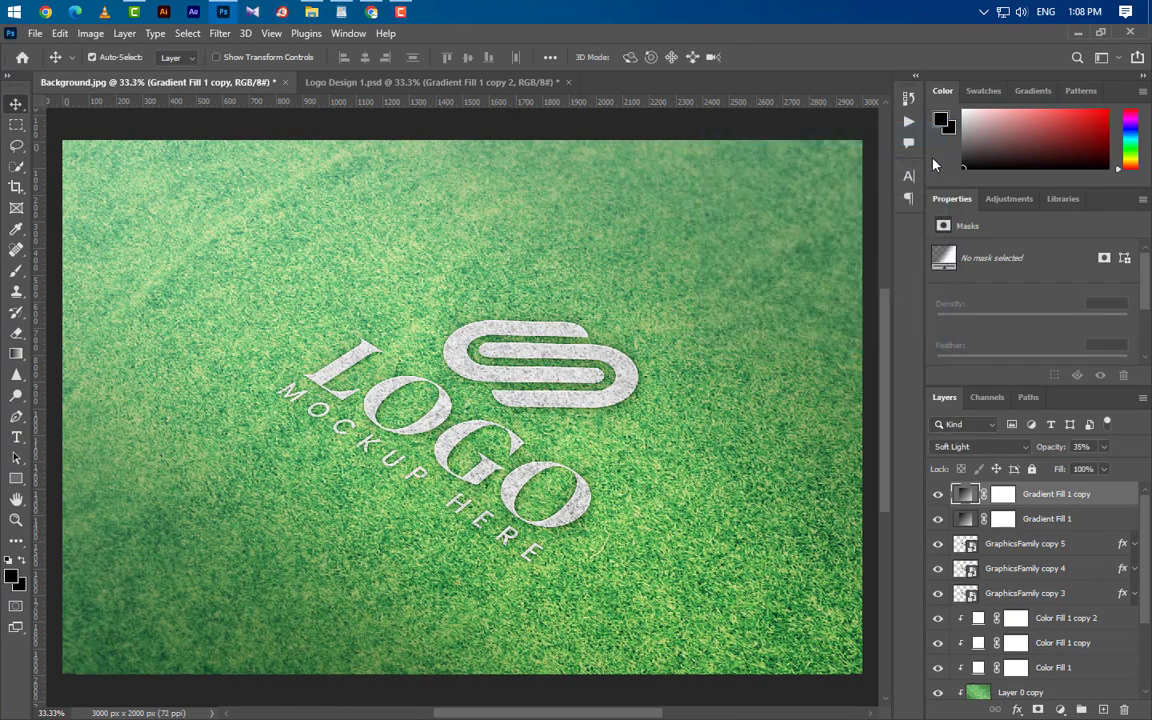
# - Duplicate Gradient Fill 1 copy as Gradient Fill 1 copy 2 and set the duplicate's opacity to 25%
pyautogui.rightClick(1060, 494)
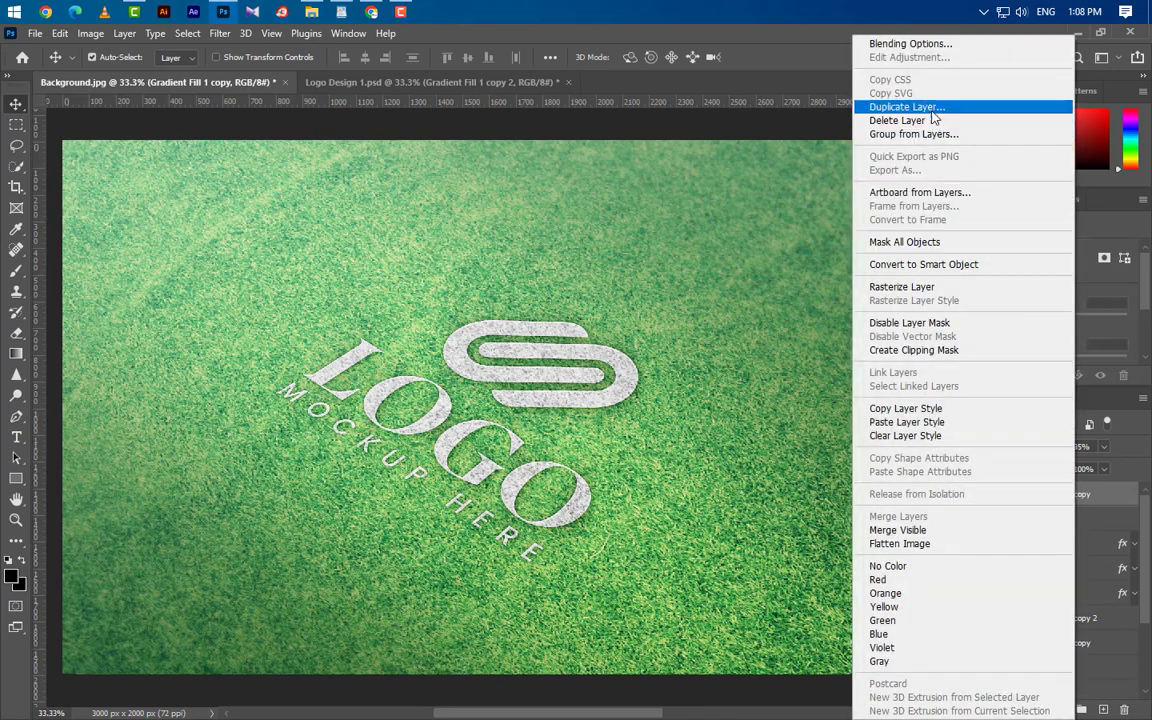
pyautogui.click(880, 106)
pyautogui.click(718, 217)
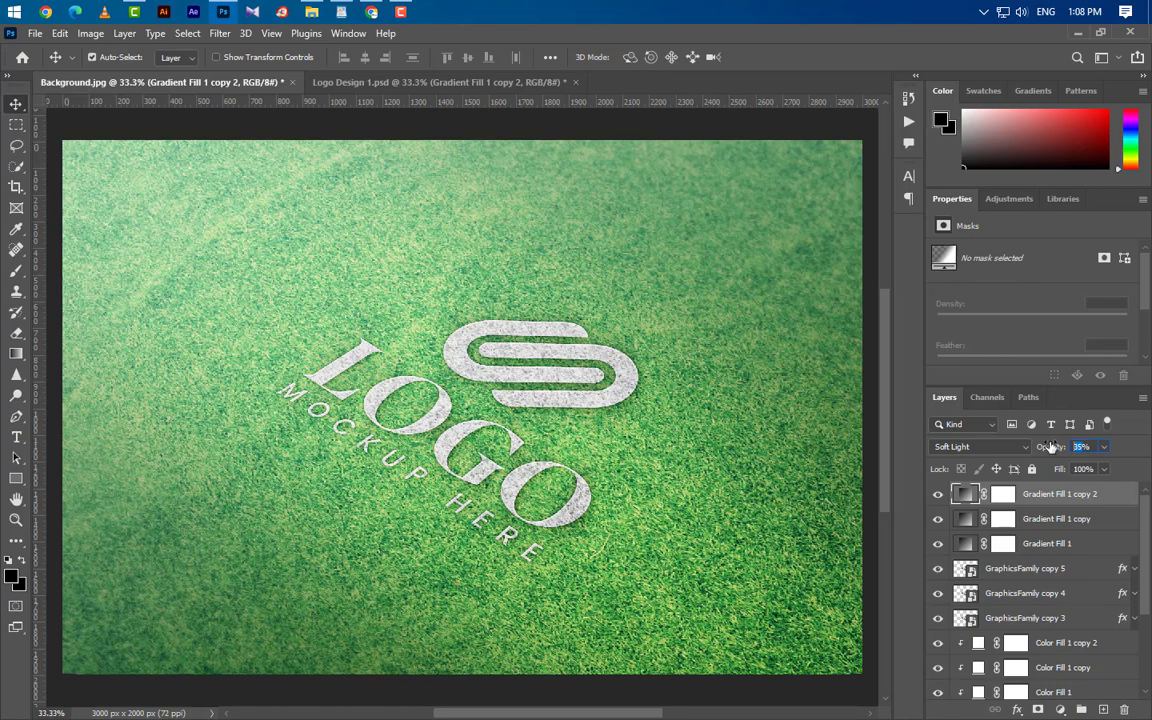
pyautogui.write('25')
pyautogui.press('Return')
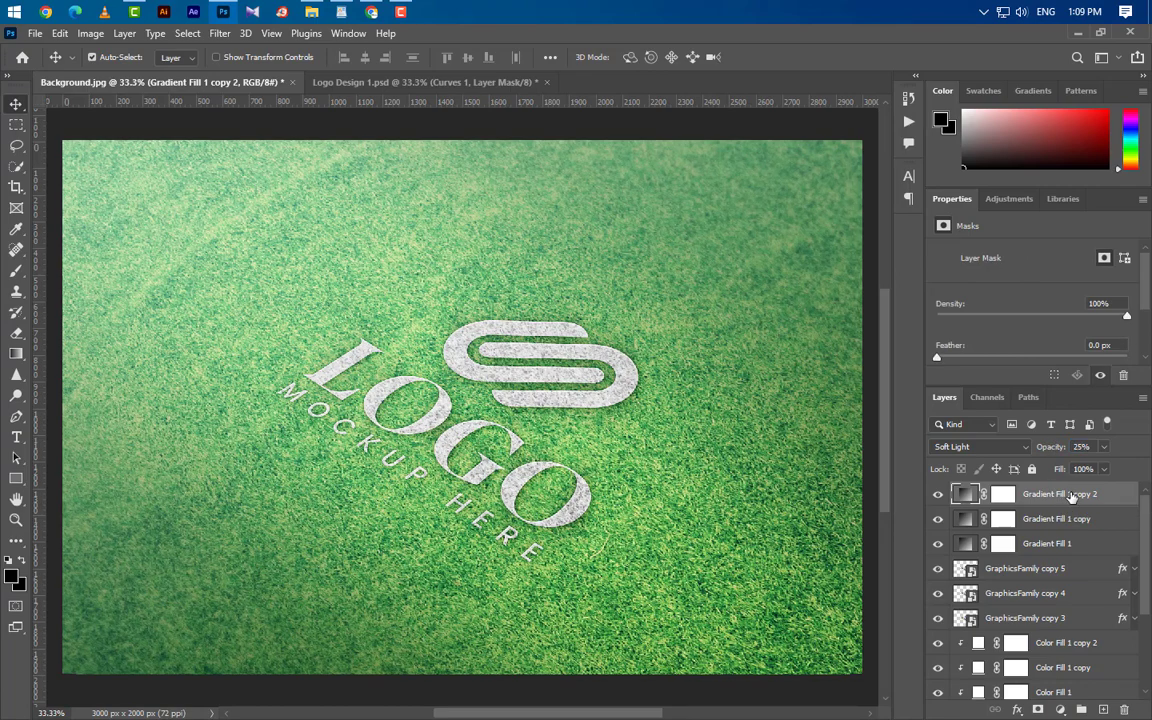
# - Add a Curves adjustment layer above the gradient fills and set its RGB black point input to 5
pyautogui.click(1060, 709)
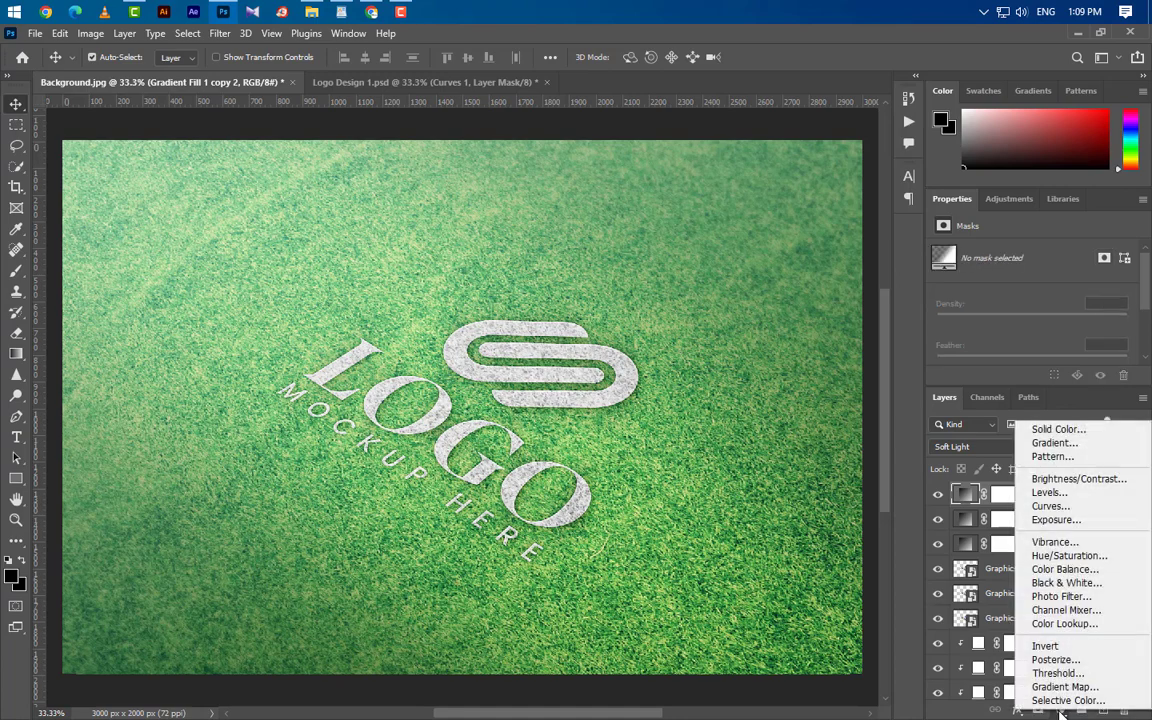
pyautogui.click(1050, 506)
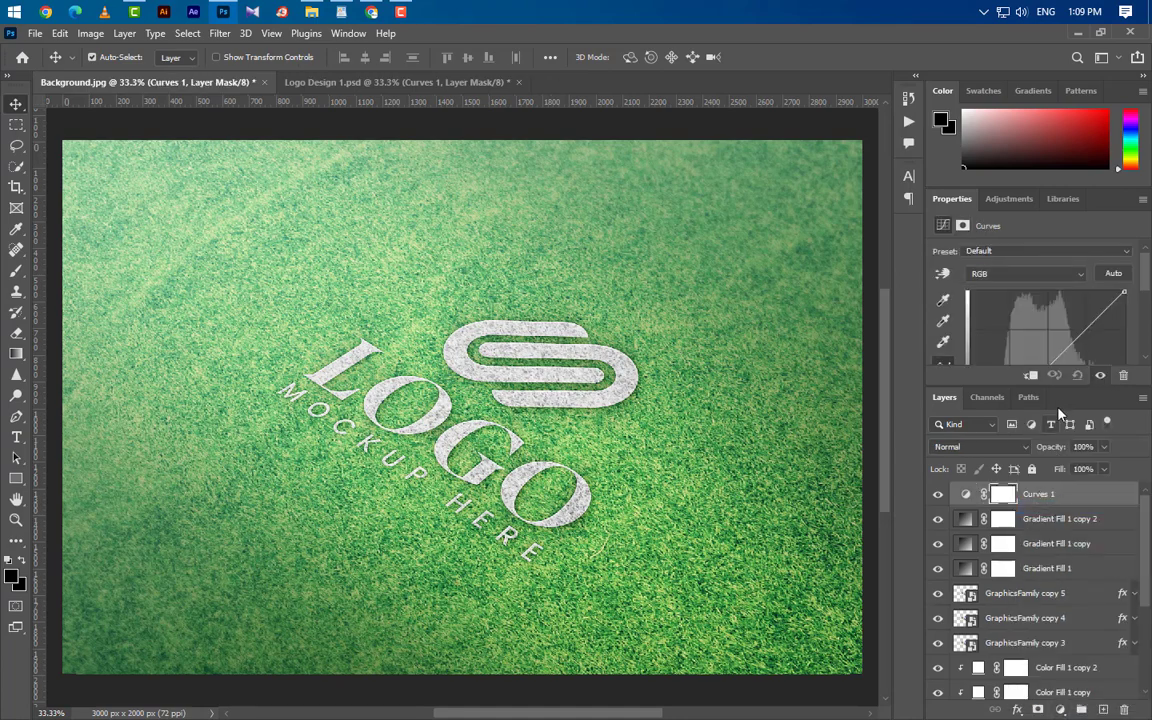
pyautogui.moveTo(1061, 388); pyautogui.dragTo(1062, 643)
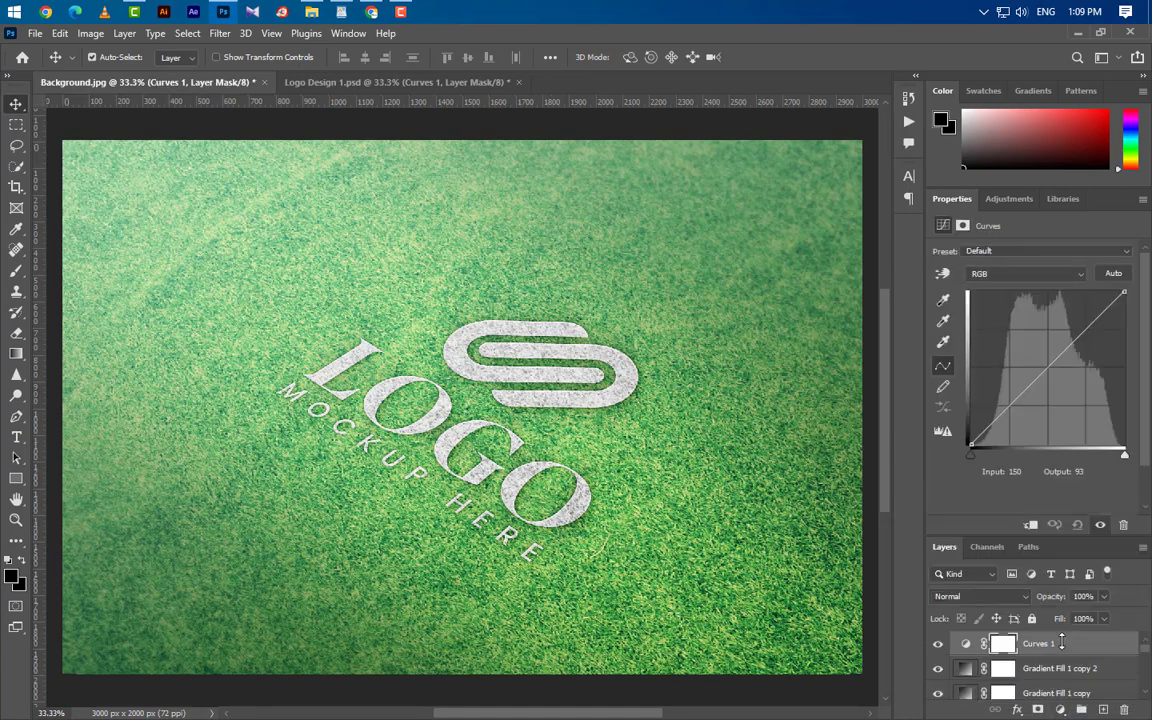
pyautogui.click(971, 456)
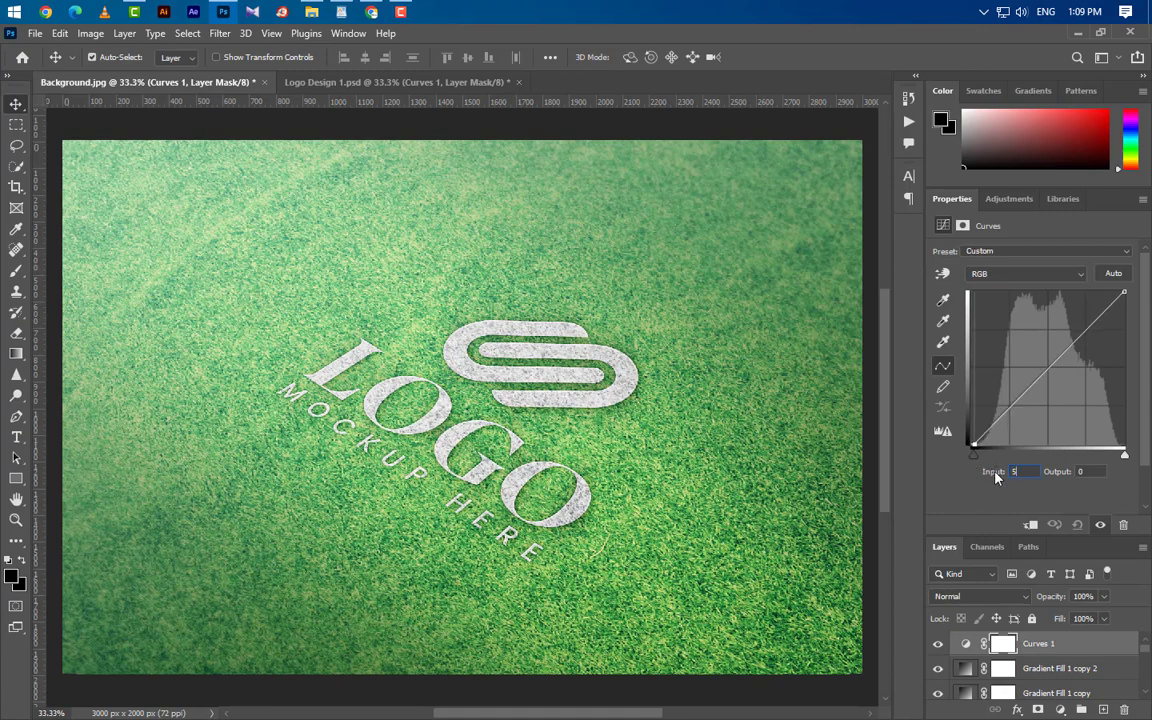
pyautogui.write('5')
# - Set the black point input to 5 in both the Red and Blue channels of the Curves adjustment
pyautogui.click(1025, 273)
pyautogui.click(1025, 300)
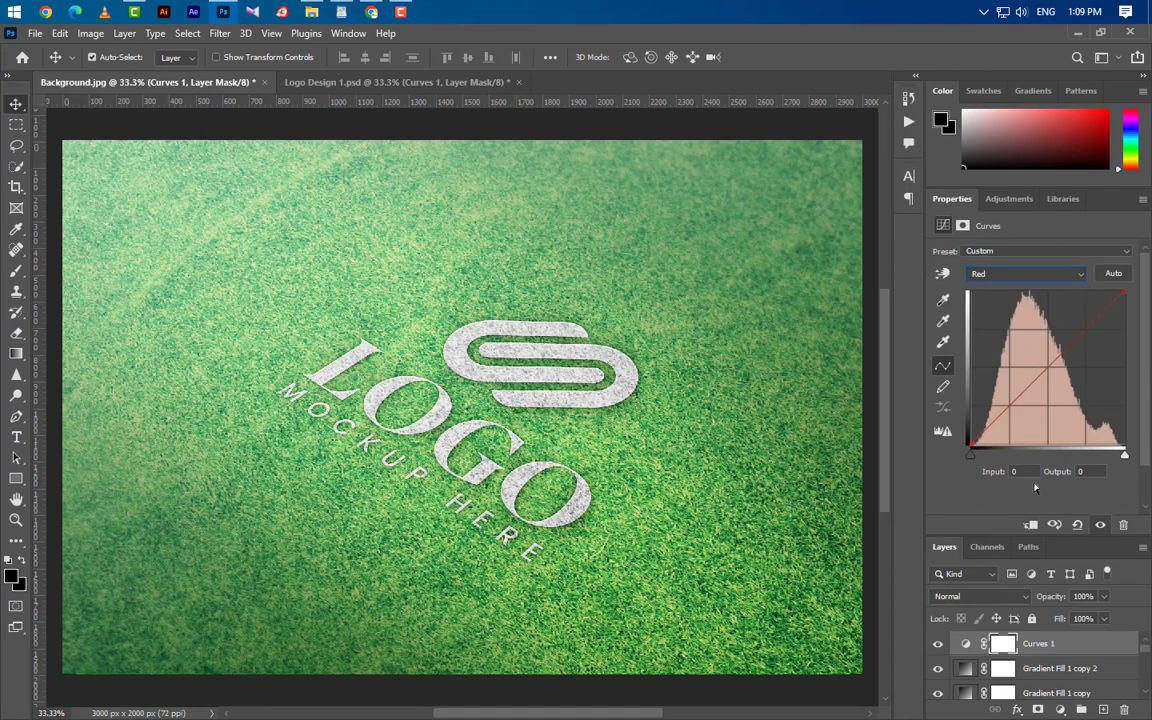
pyautogui.write('5')
pyautogui.click(1040, 274)
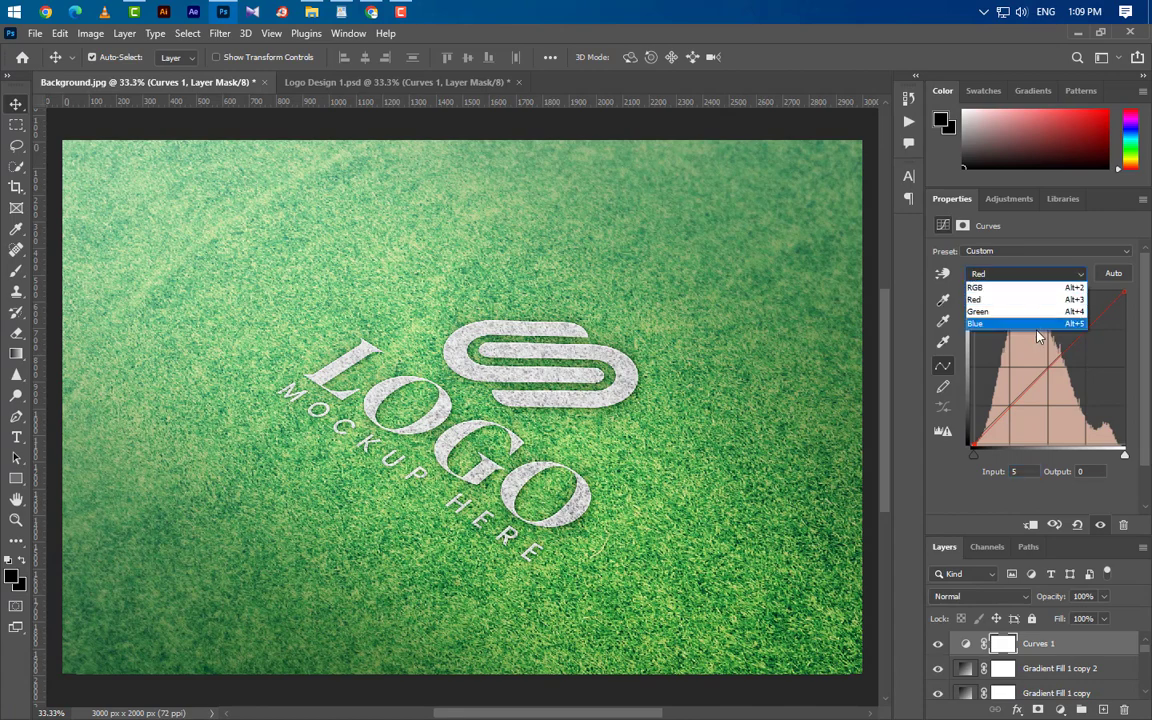
pyautogui.click(1038, 324)
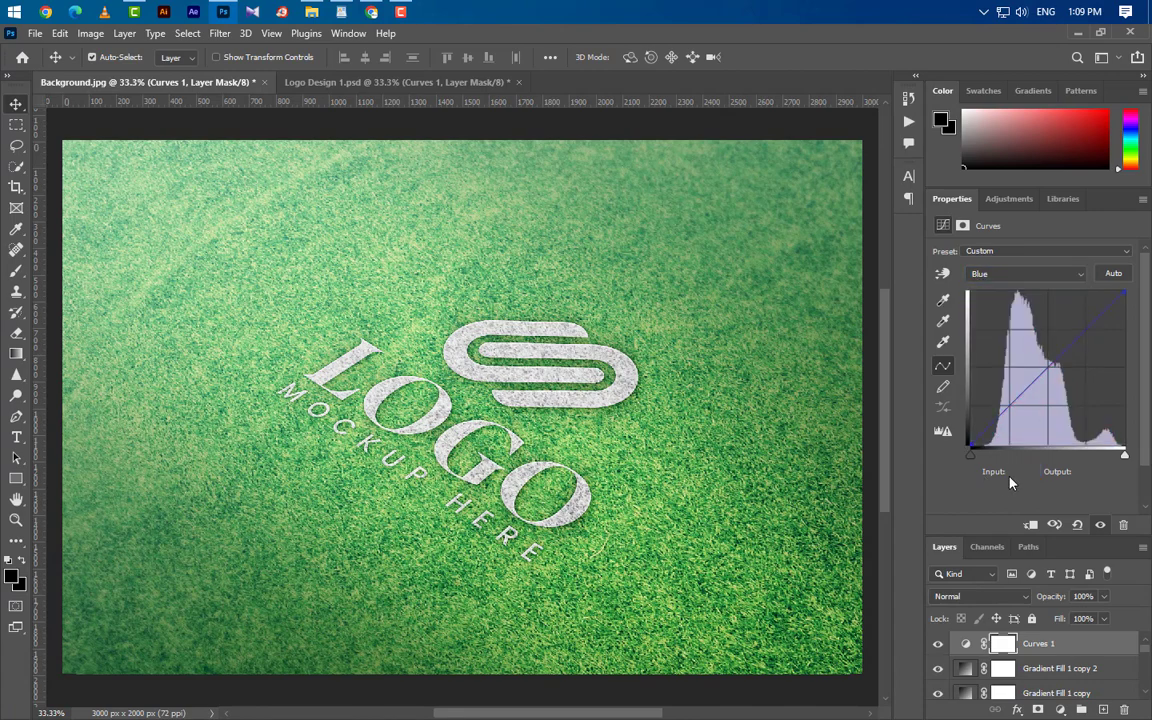
pyautogui.click(972, 456)
pyautogui.write('5')
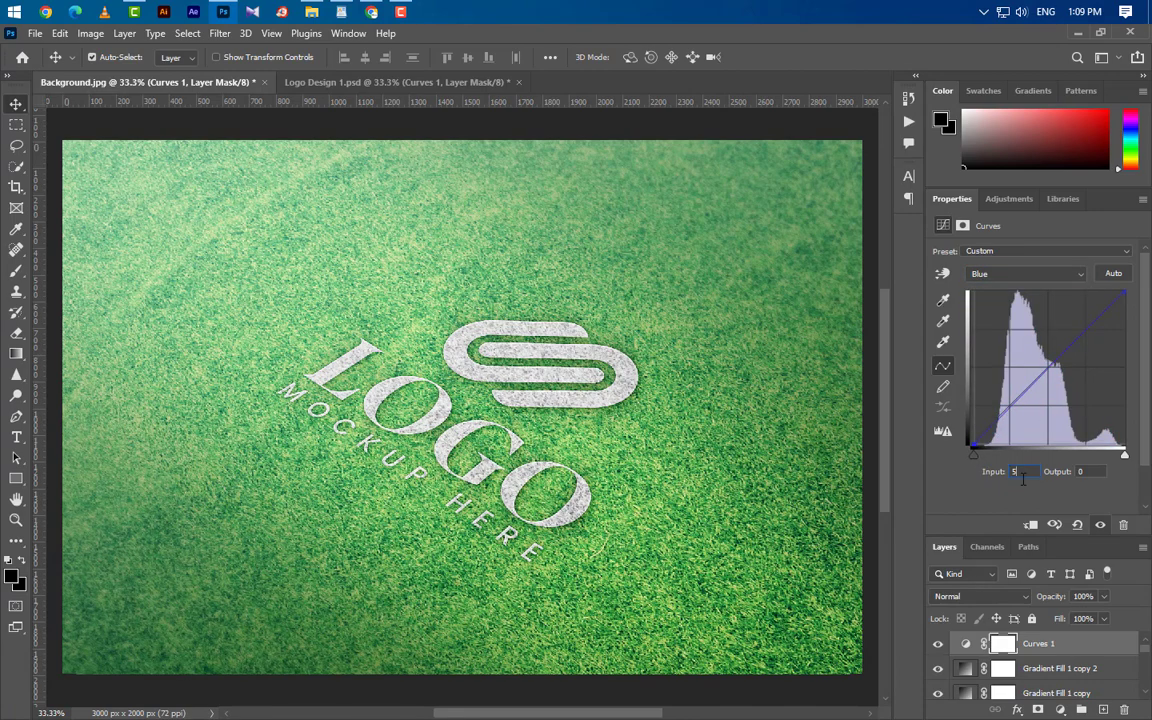
# - Set the Curves adjustment's RGB white point input to 247 and shrink the enlarged properties area to give the layer list more room
pyautogui.click(1062, 274)
pyautogui.click(1000, 288)
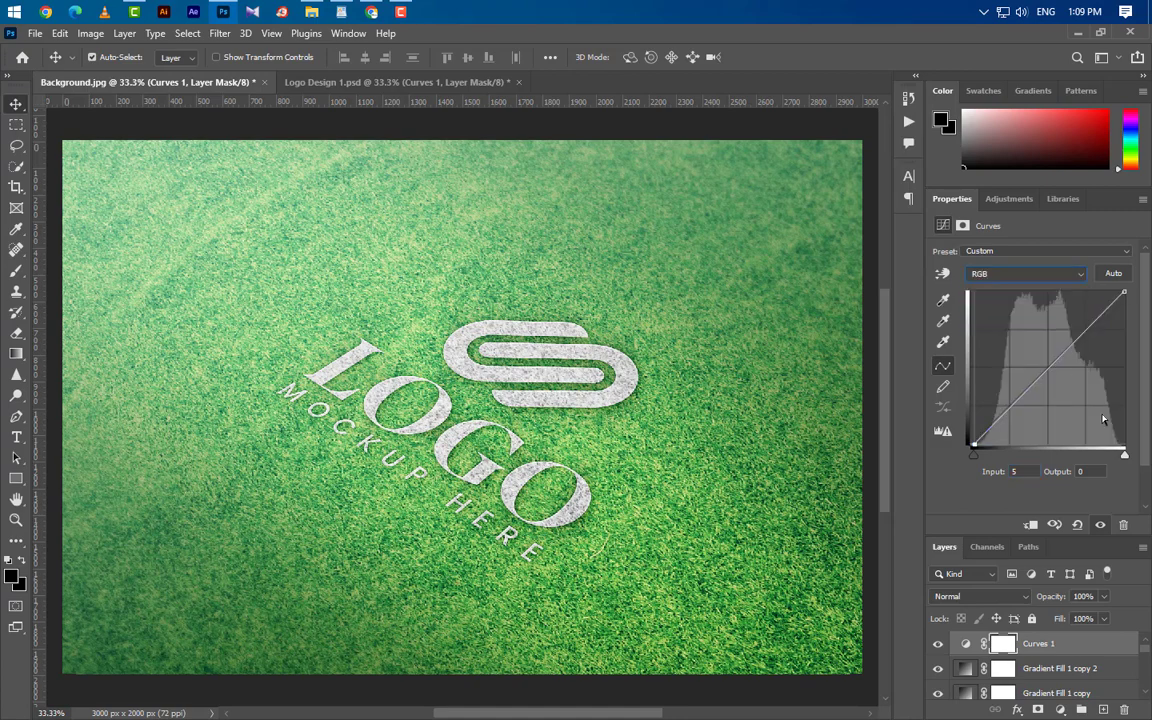
pyautogui.moveTo(1124, 455); pyautogui.dragTo(1119, 458)
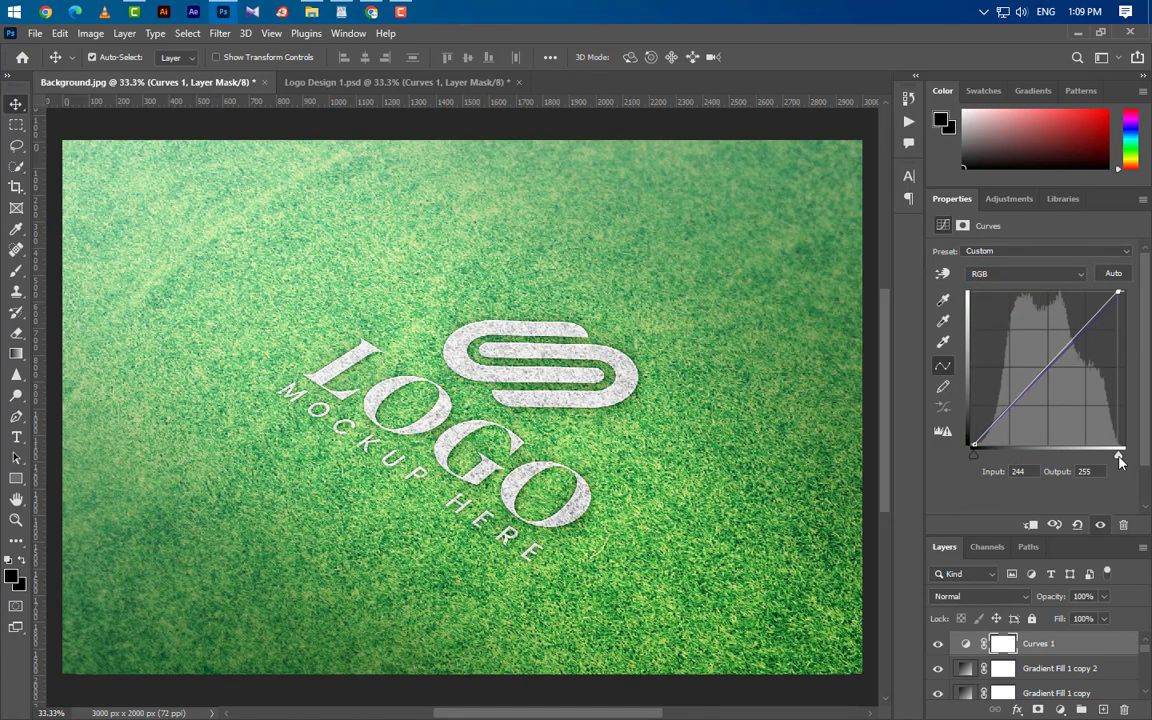
pyautogui.write('247')
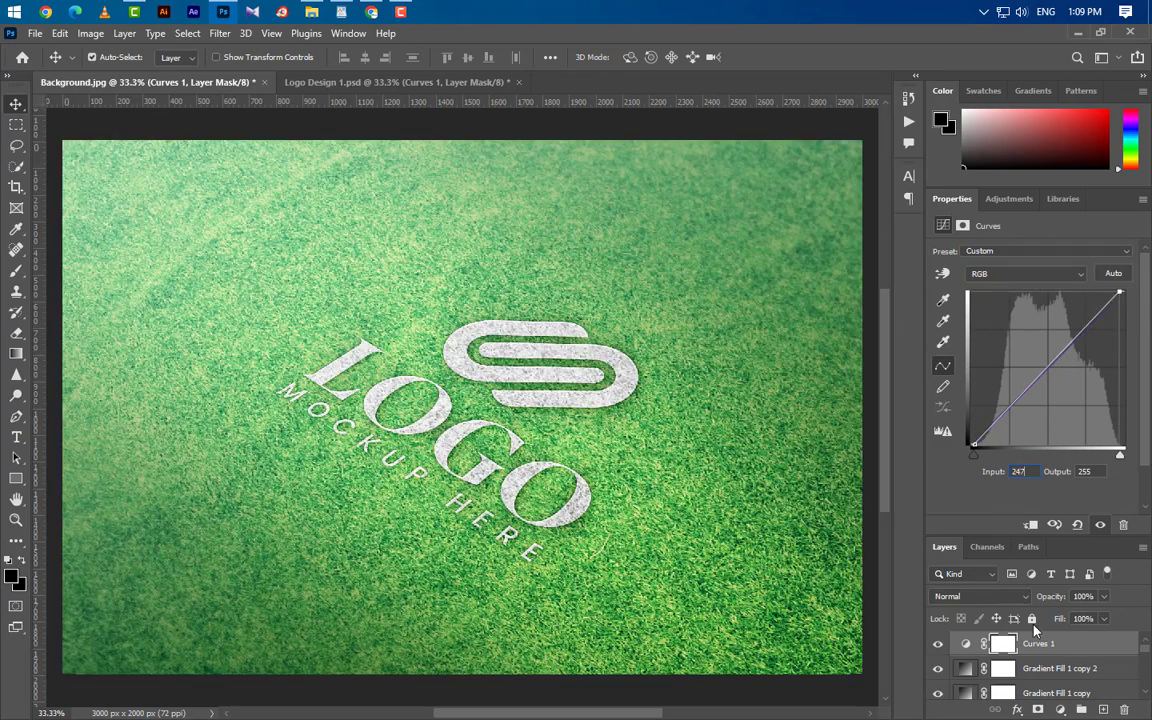
pyautogui.moveTo(1068, 510); pyautogui.dragTo(1065, 272)
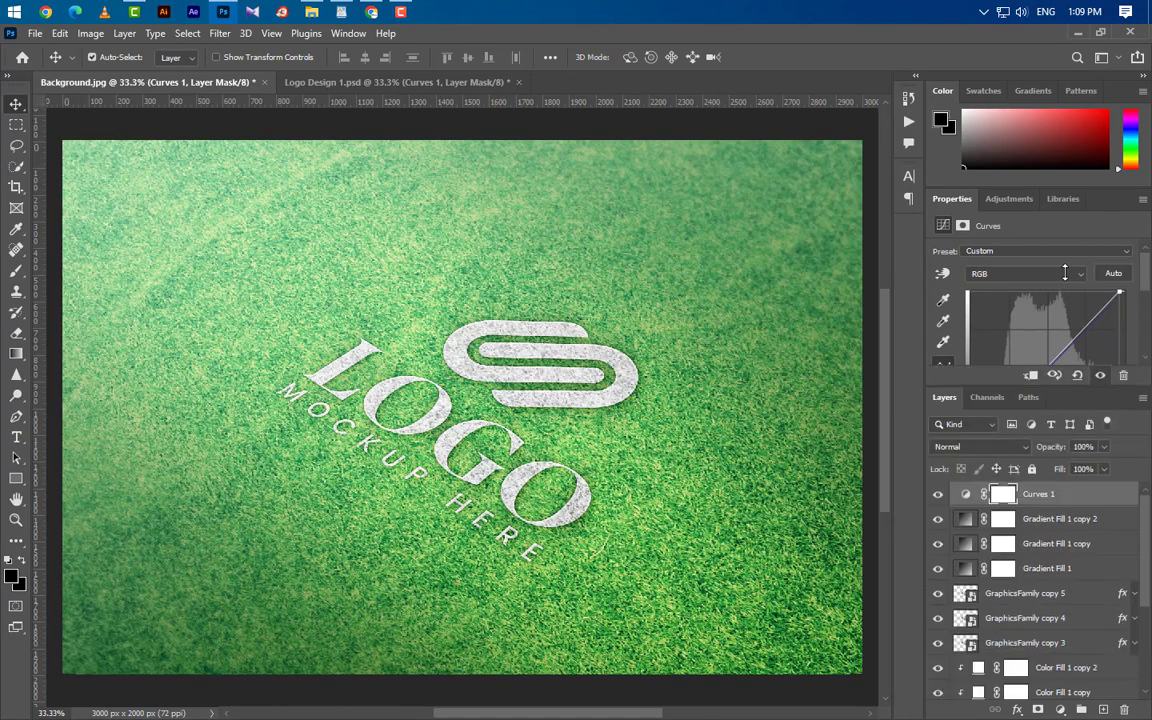
# - Apply a Gaussian Blur with a 3-pixel radius to the GraphicsFamily copy 2 layer
pyautogui.click(15, 124)
pyautogui.click(16, 104)
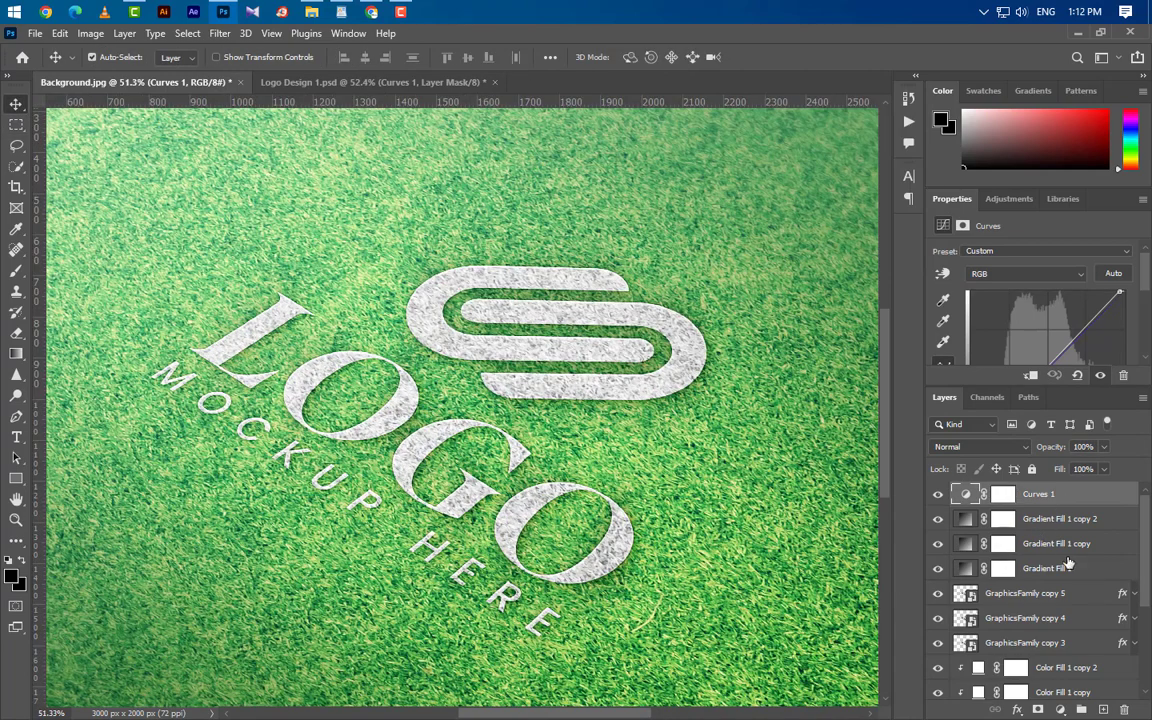
pyautogui.scroll(-3, 1071, 607)
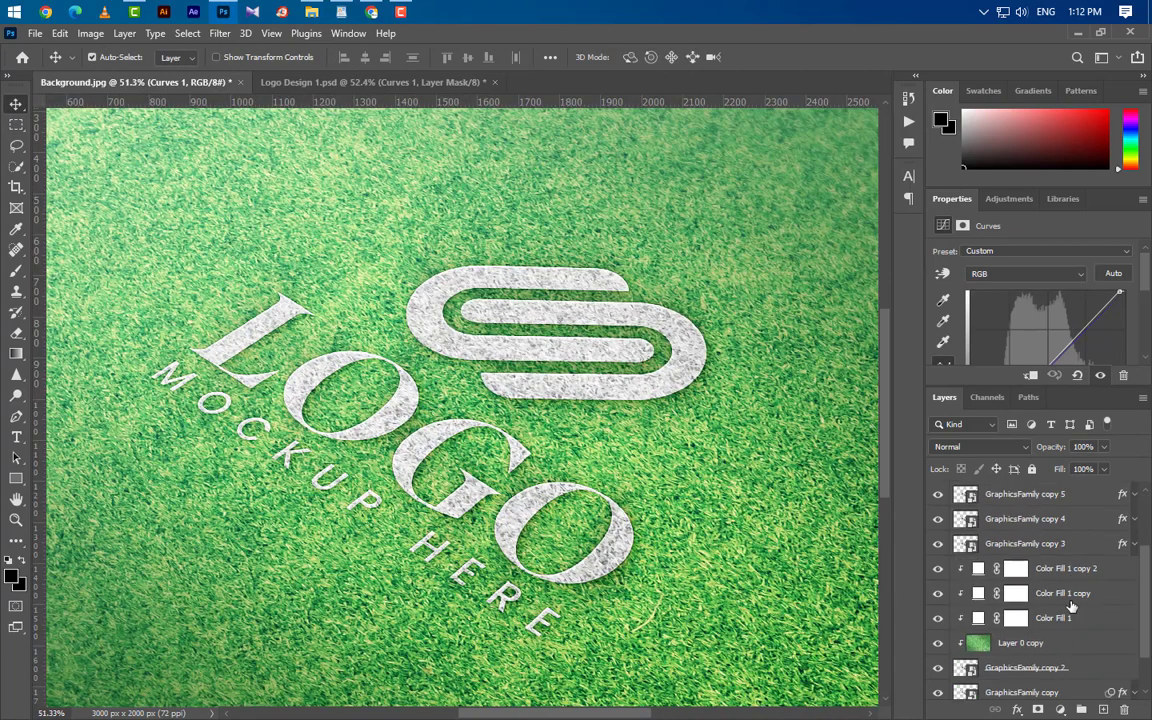
pyautogui.click(1070, 614)
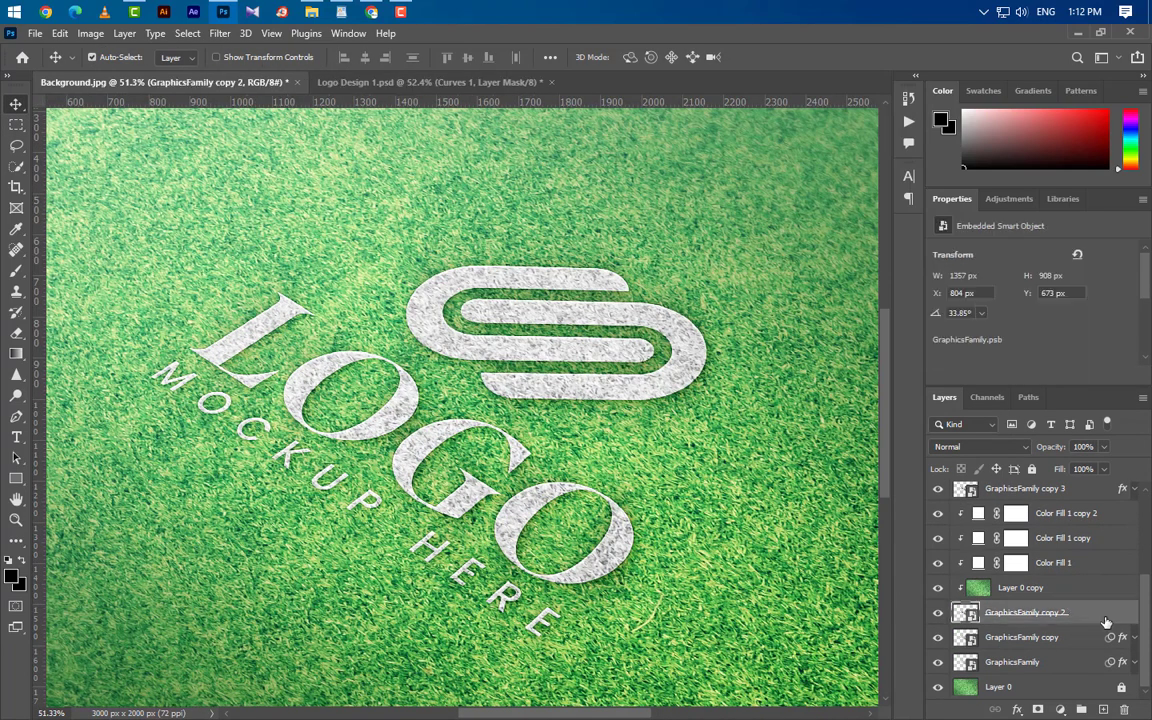
pyautogui.click(216, 34)
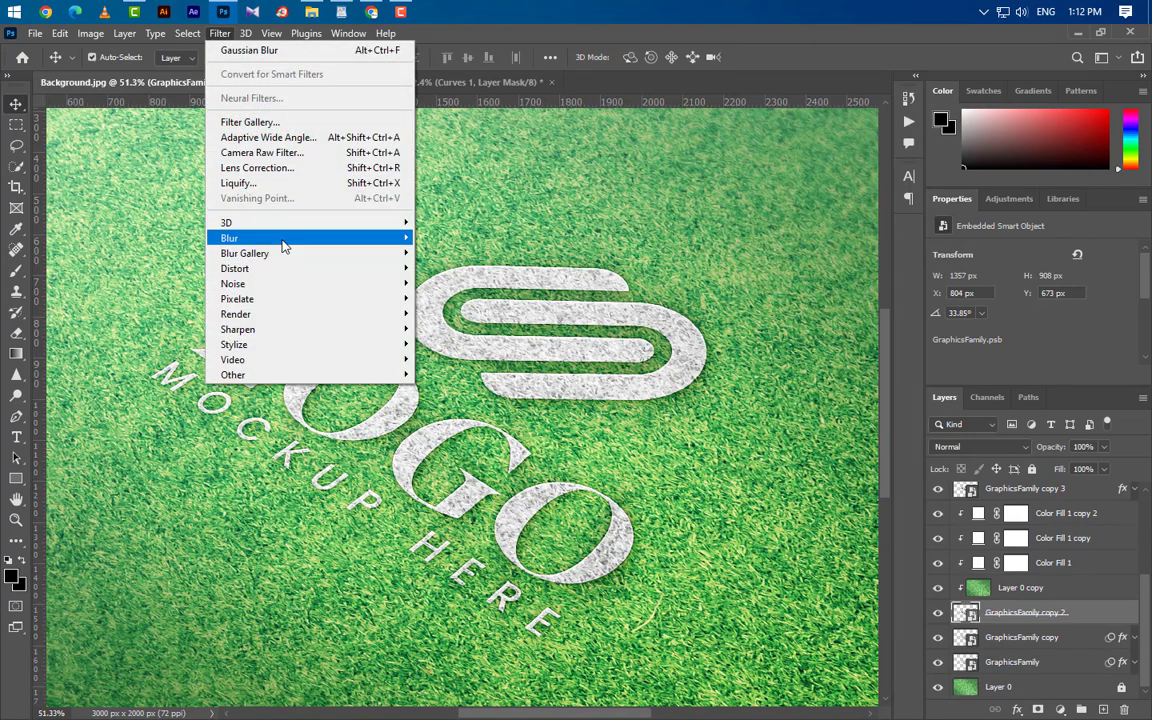
pyautogui.moveTo(283, 240)
pyautogui.click(438, 300)
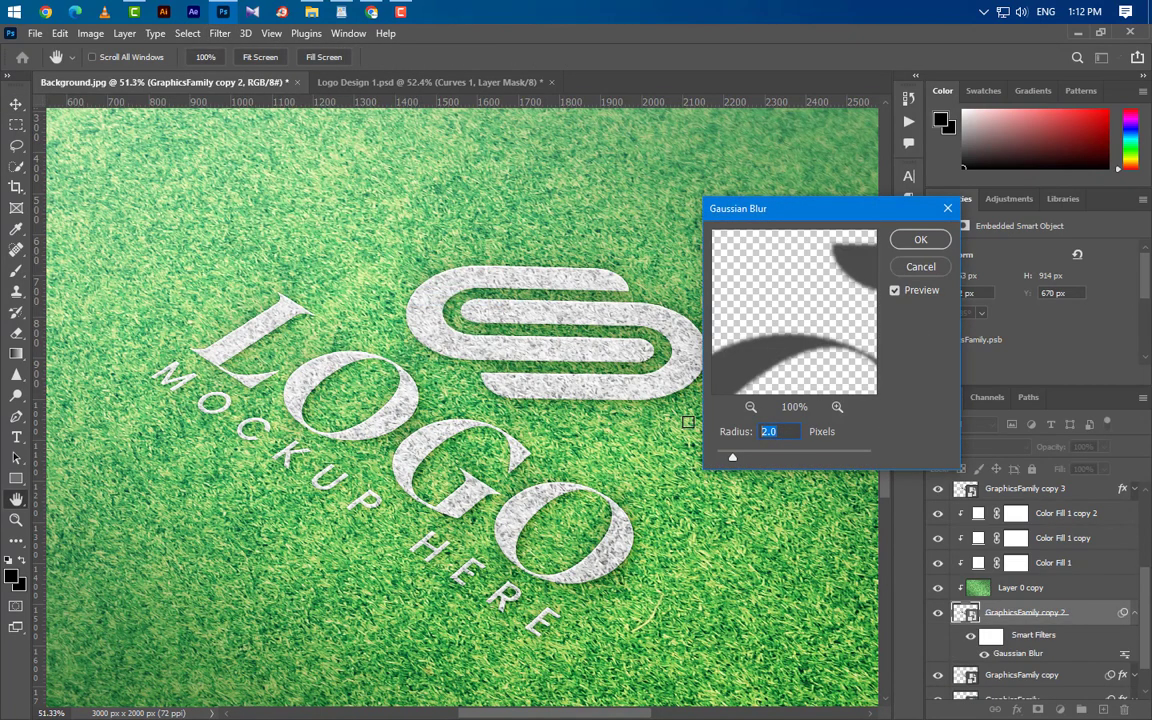
pyautogui.write('3')
pyautogui.press('Return')
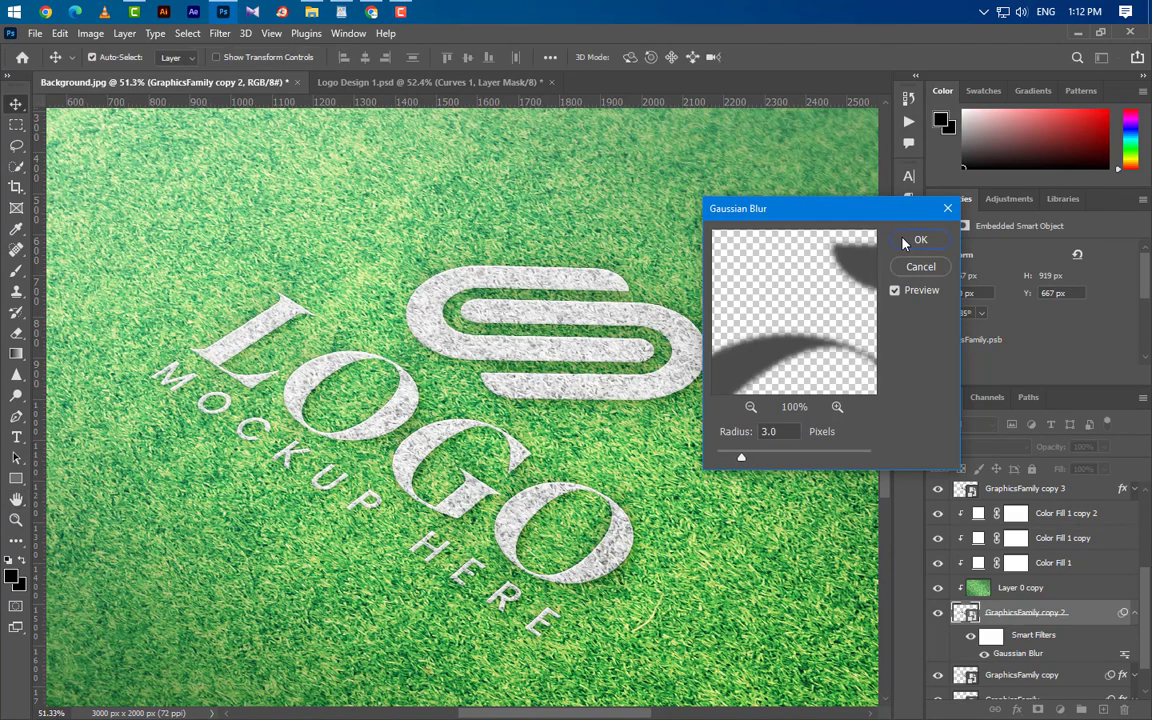
# - Duplicate GraphicsFamily copy 5 as GraphicsFamily copy 6, placing the duplicate above Curves 1 without its layer effects
pyautogui.scroll(1, 1062, 617)
pyautogui.scroll(3, 1060, 614)
pyautogui.click(1084, 598)
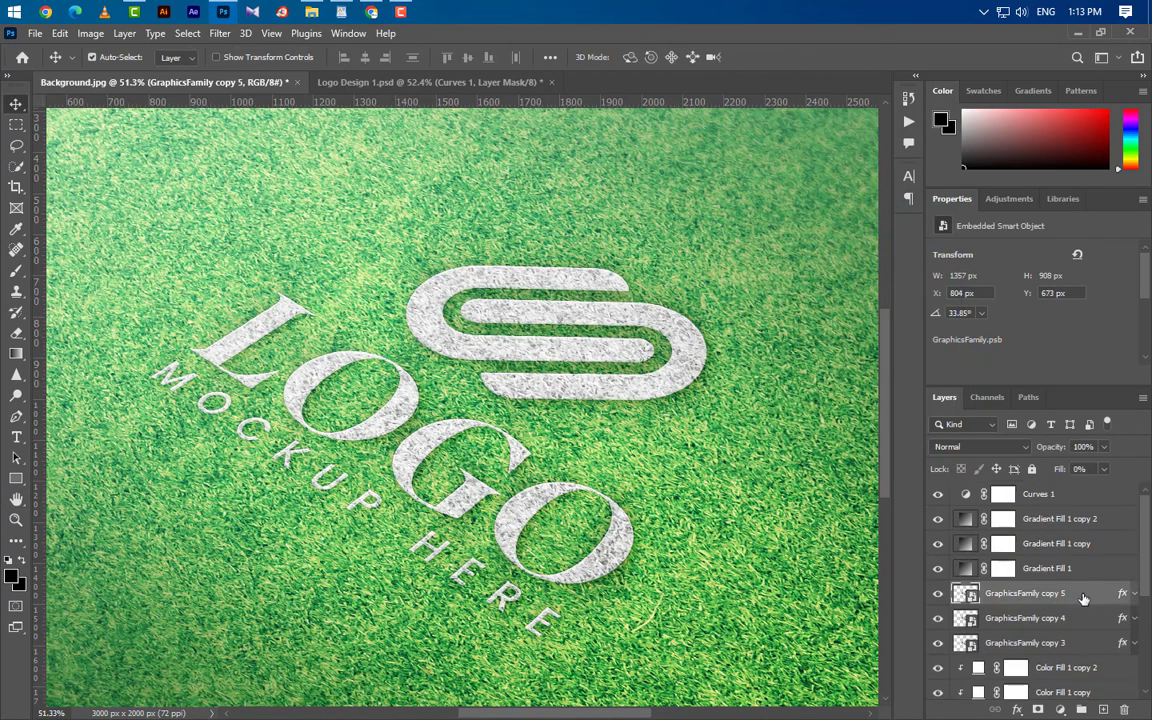
pyautogui.rightClick(1082, 598)
pyautogui.click(935, 56)
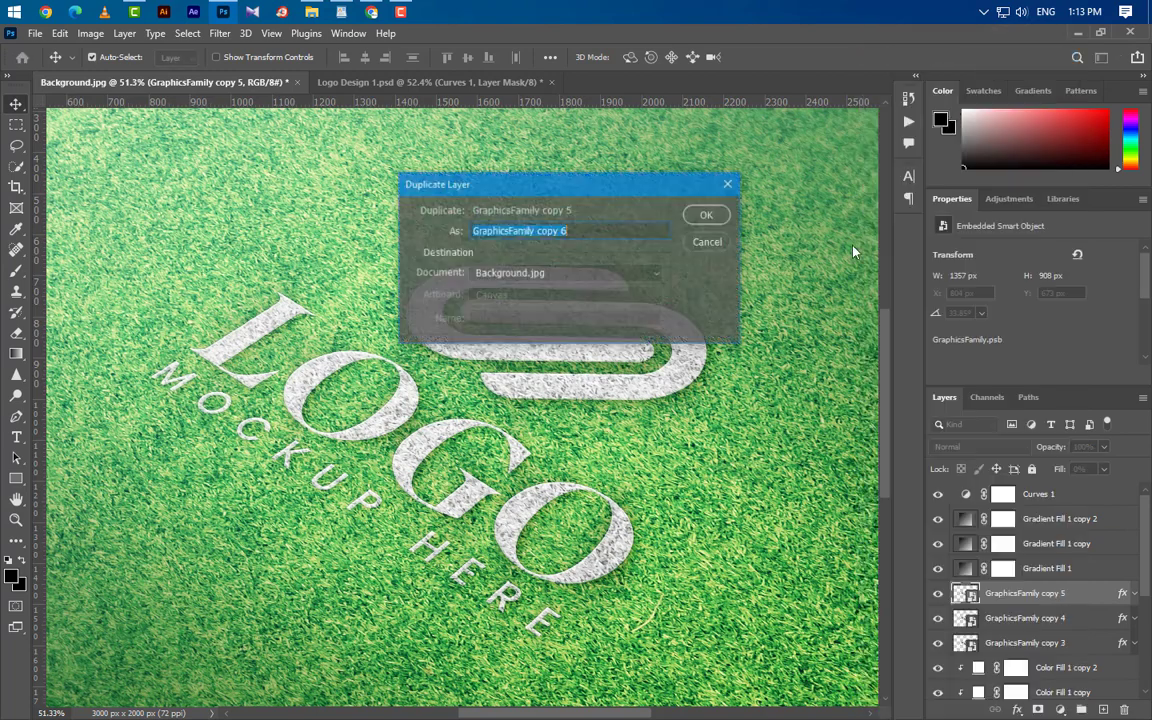
pyautogui.click(710, 213)
pyautogui.moveTo(1072, 594); pyautogui.dragTo(966, 466)
# - Set the opacity of GraphicsFamily copy 6 to 0% and rename the layer Your Logo Here
pyautogui.click(1105, 448)
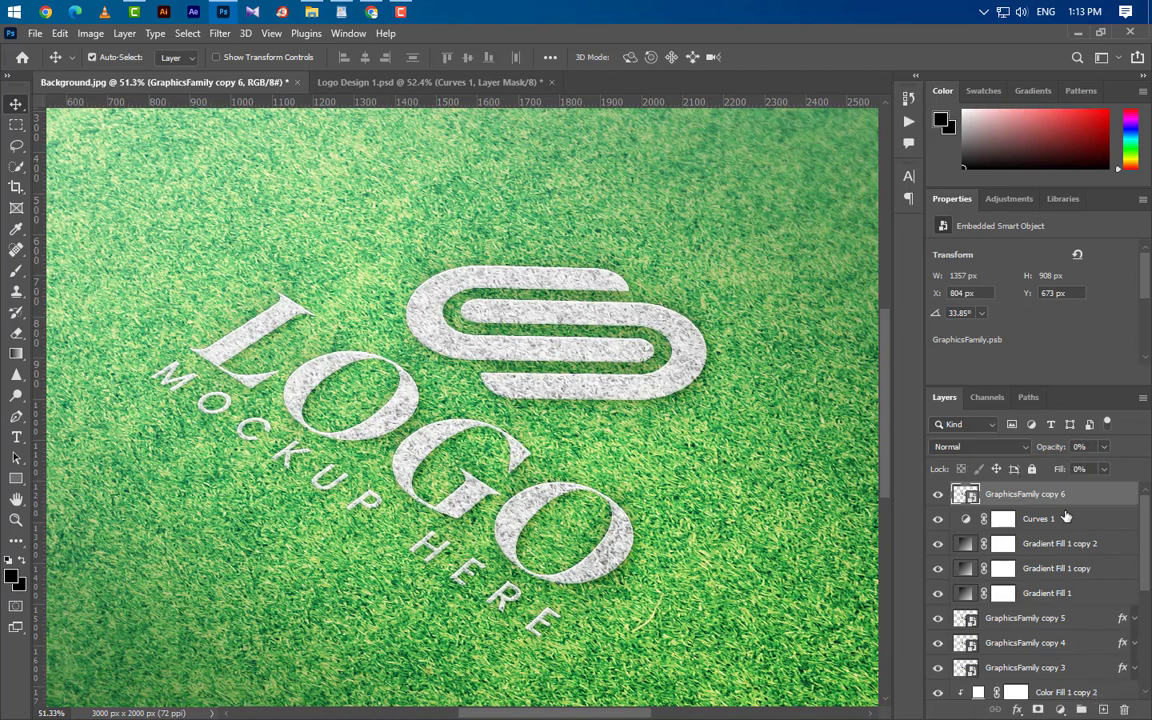
pyautogui.doubleClick(1027, 494)
pyautogui.write('Your Logo Here')
pyautogui.press('Return')
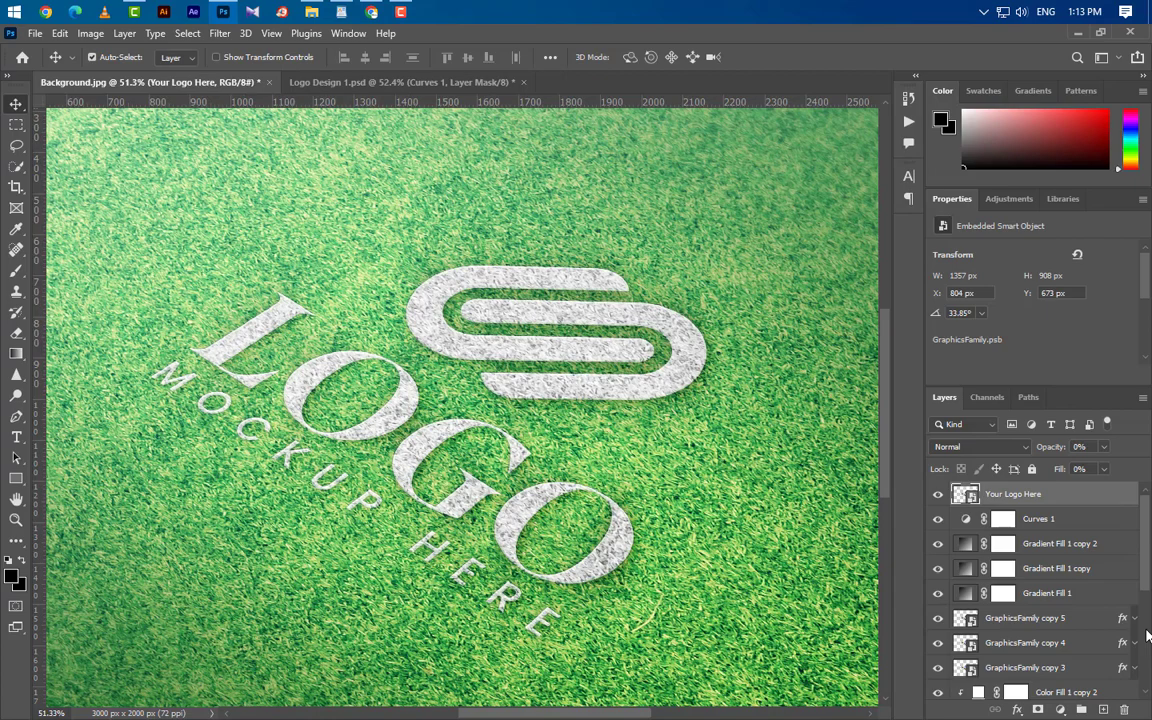
# - Open the contents of the Your Logo Here smart object and bring in the colourful logo from Logo Design PSD.png
pyautogui.scroll(-4, 638, 481)
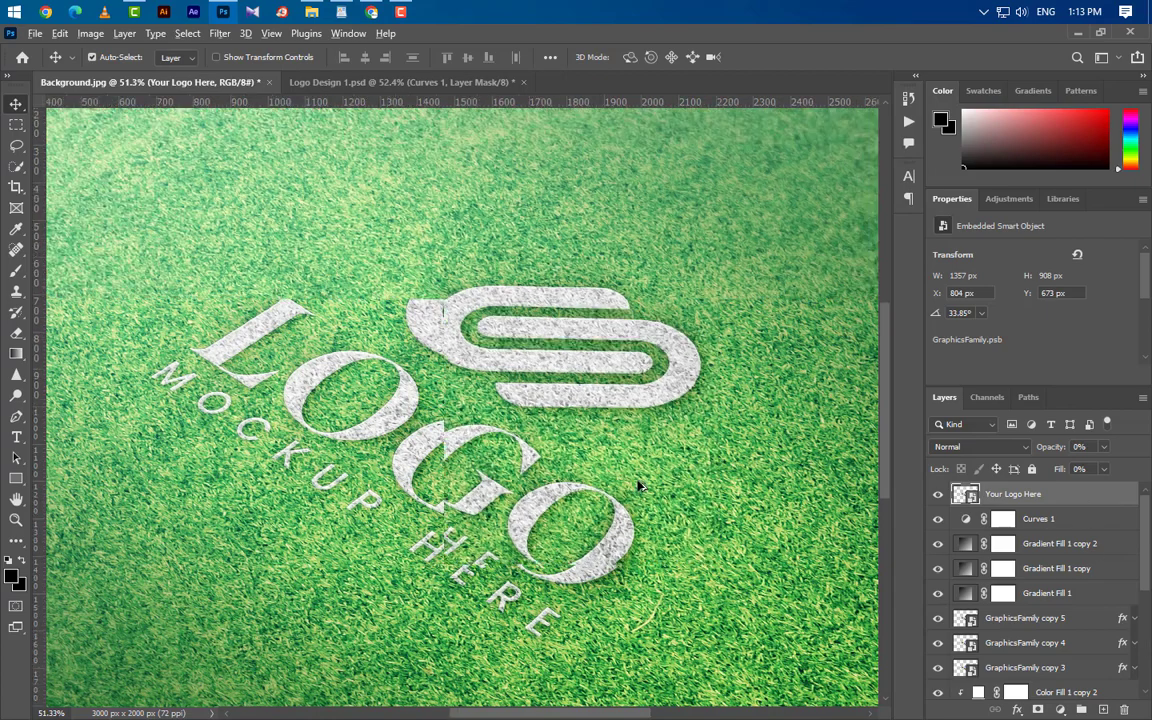
pyautogui.scroll(-2, 600, 470)
pyautogui.scroll(2, 645, 478)
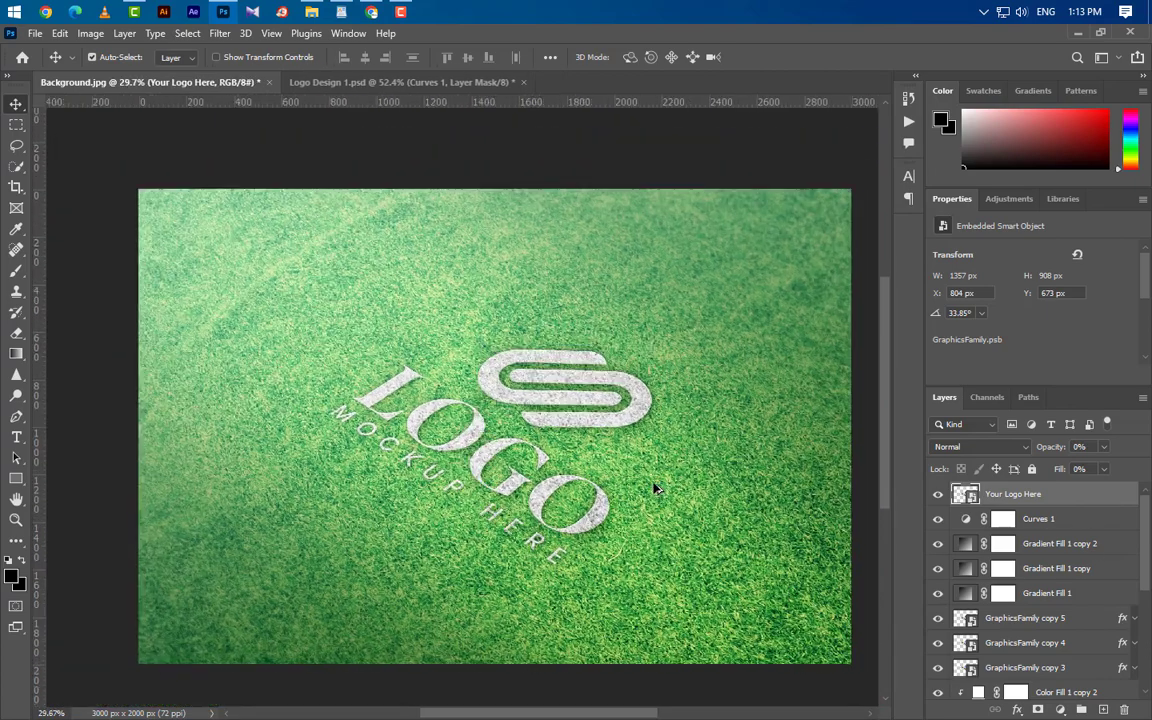
pyautogui.doubleClick(968, 500)
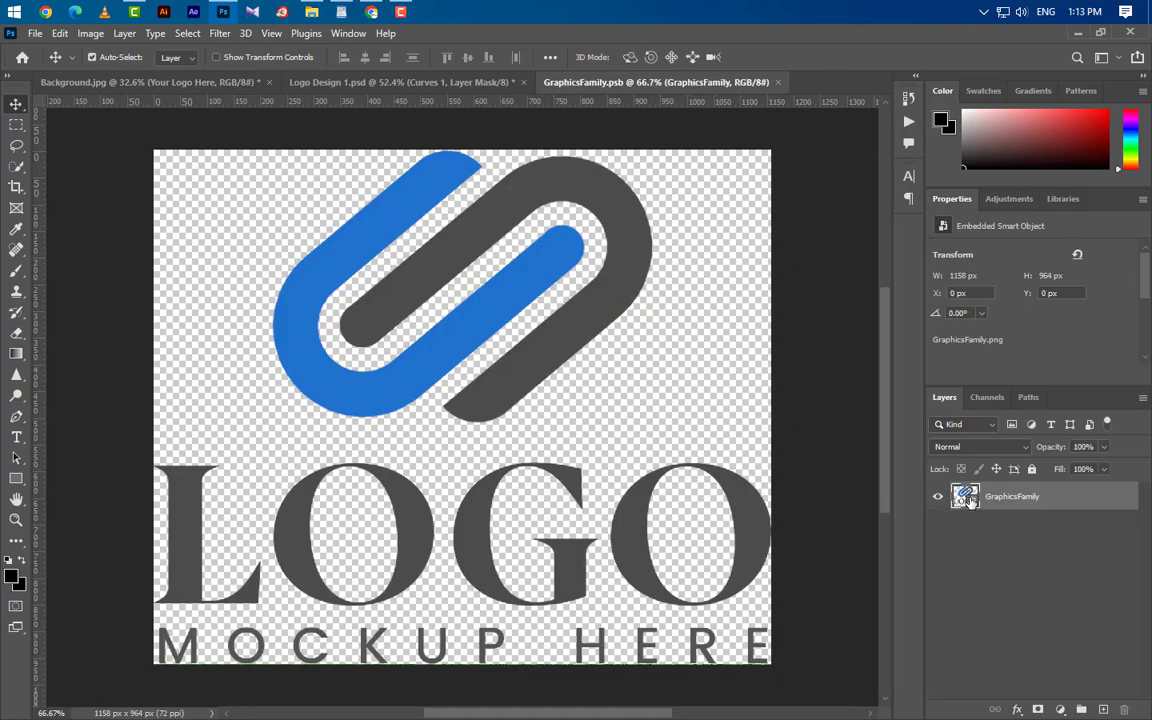
pyautogui.click(394, 87)
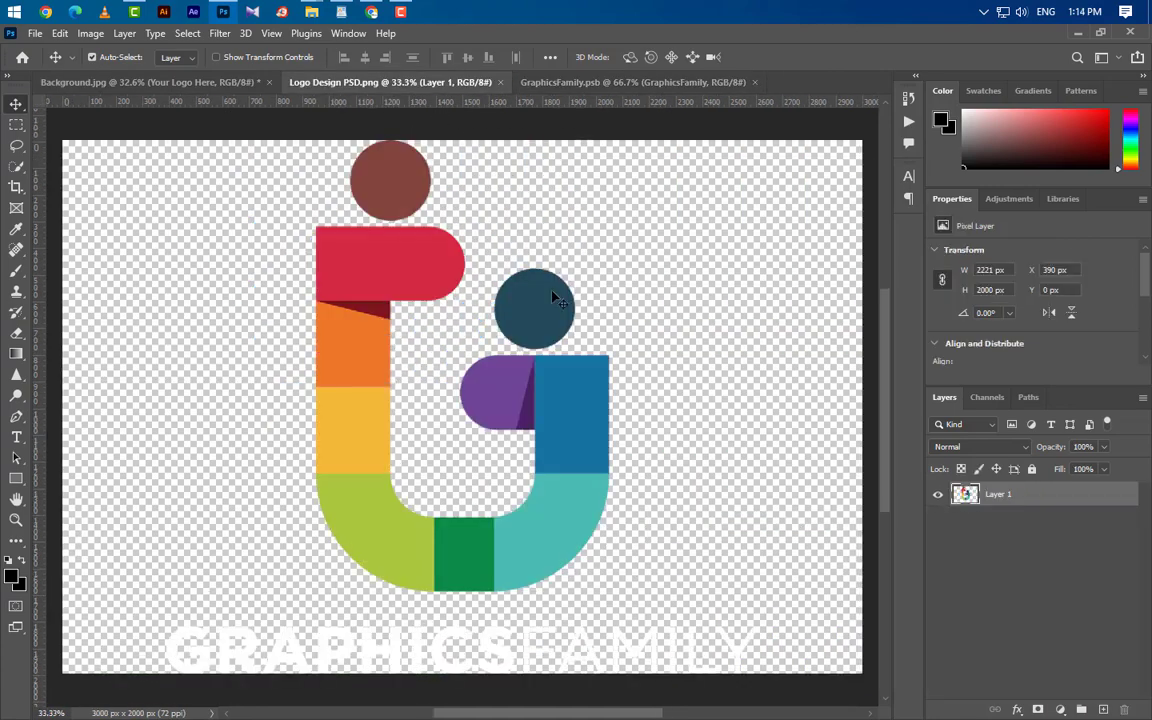
pyautogui.moveTo(496, 261); pyautogui.dragTo(540, 370)
# - Scale the imported logo to about 48% and centre it horizontally so it fits the full height of the GraphicsFamily.psb canvas
pyautogui.hotkey('ctrl', 't')
pyautogui.hotkey('ctrl', 't')
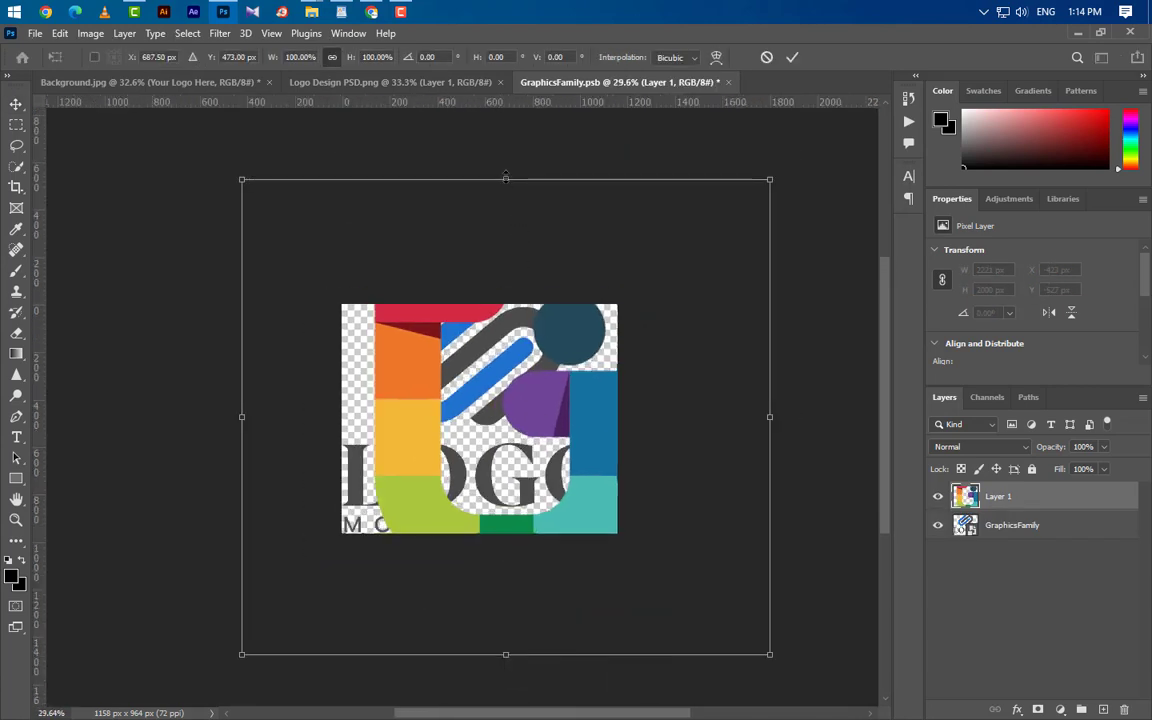
pyautogui.moveTo(513, 172); pyautogui.dragTo(513, 297)
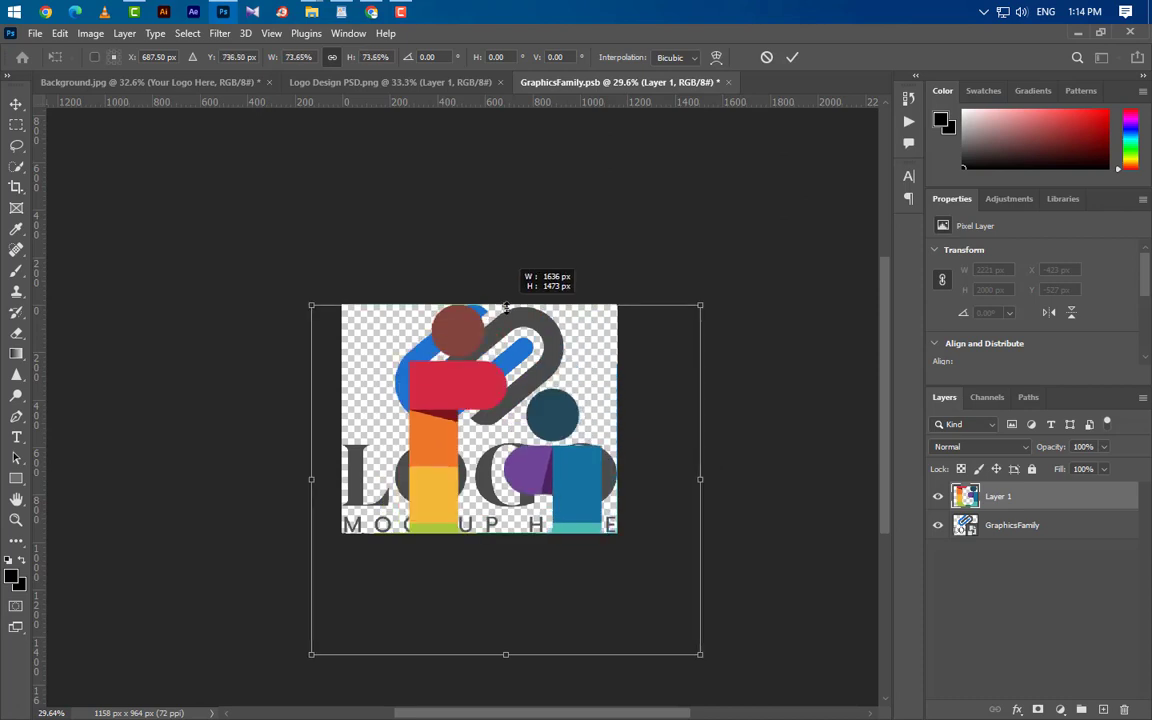
pyautogui.moveTo(523, 392); pyautogui.dragTo(499, 394)
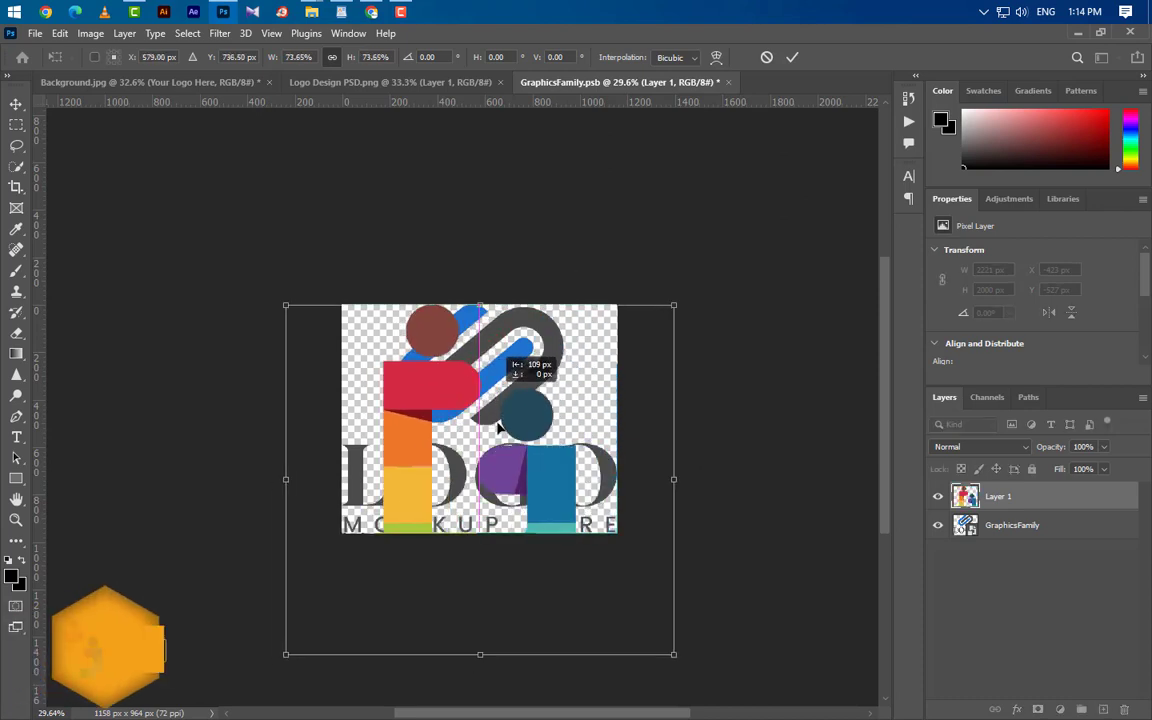
pyautogui.moveTo(480, 655); pyautogui.dragTo(480, 533)
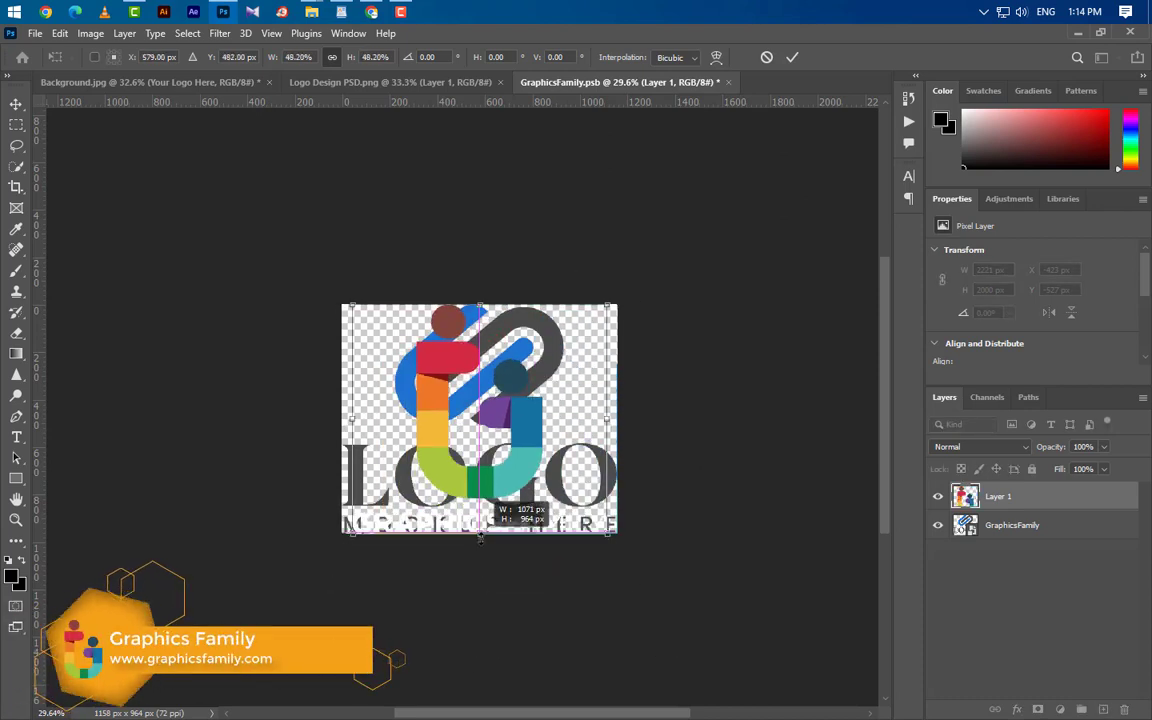
pyautogui.click(792, 57)
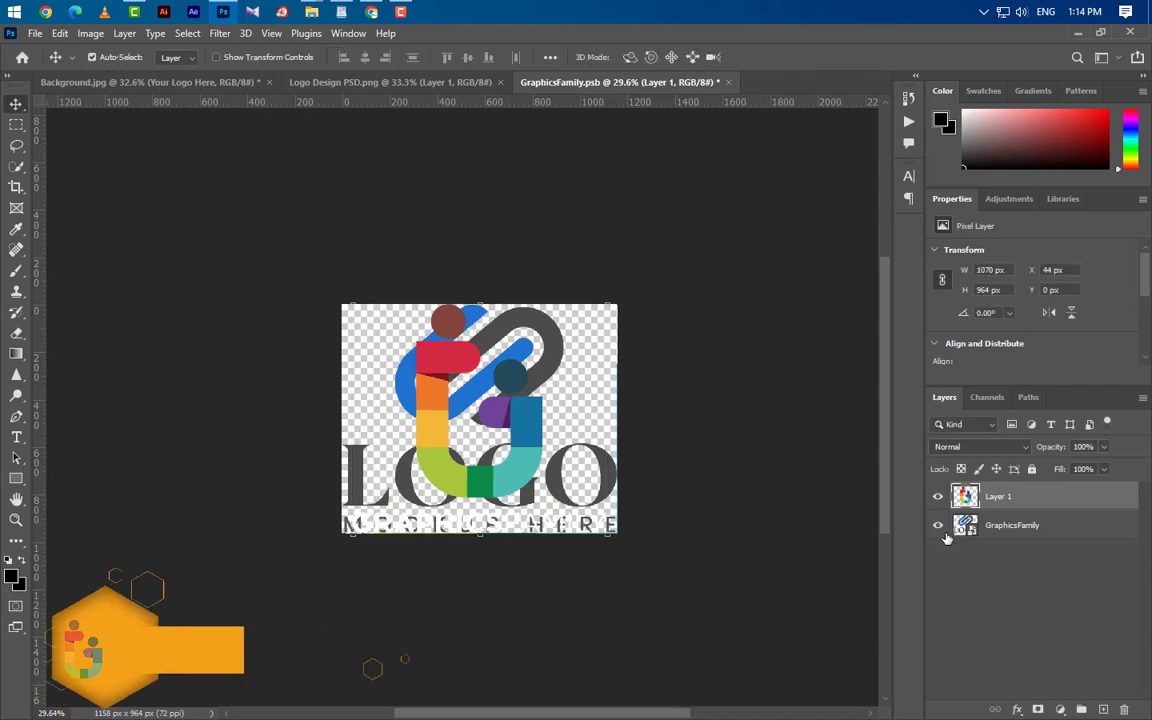
# - Hide the original GraphicsFamily layer, then save and close GraphicsFamily.psb to update the logo in Background.jpg
pyautogui.click(937, 525)
pyautogui.click(729, 82)
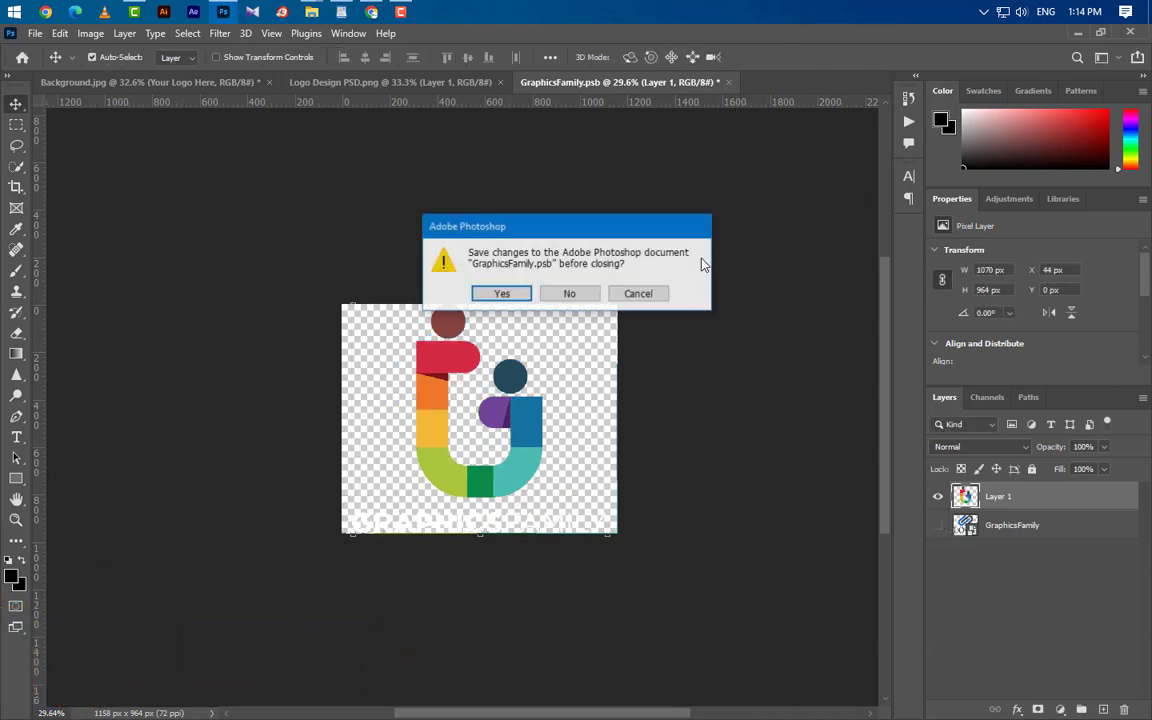
pyautogui.click(504, 291)
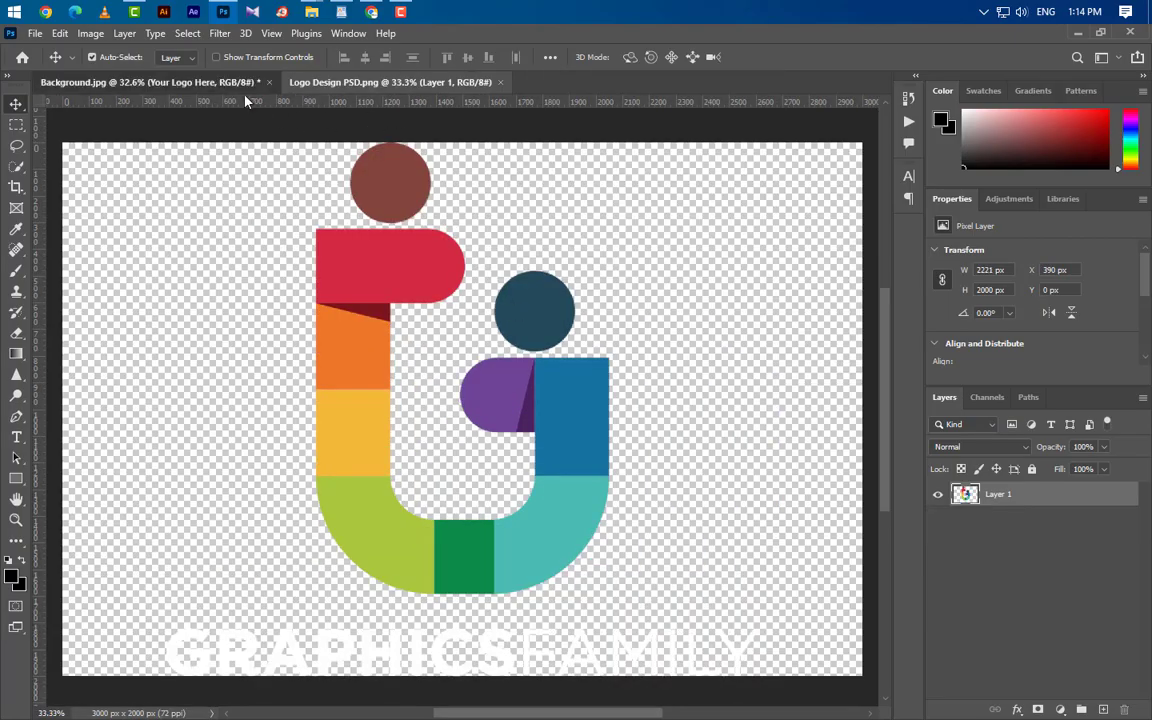
pyautogui.click(220, 82)
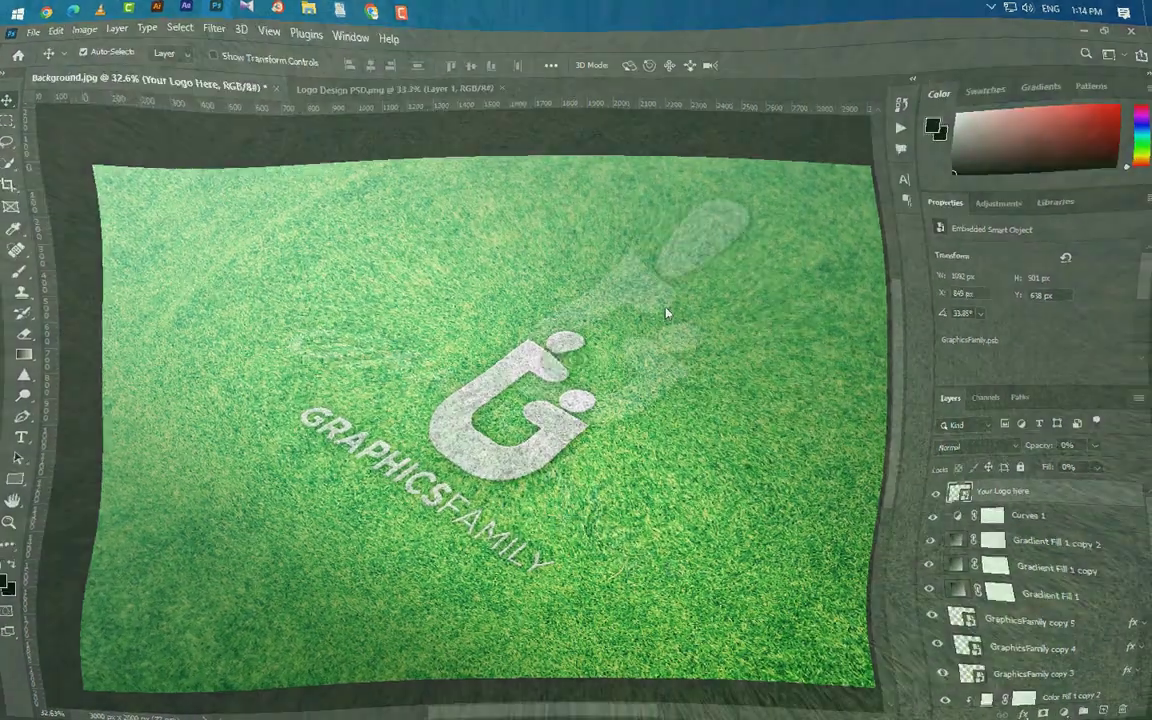